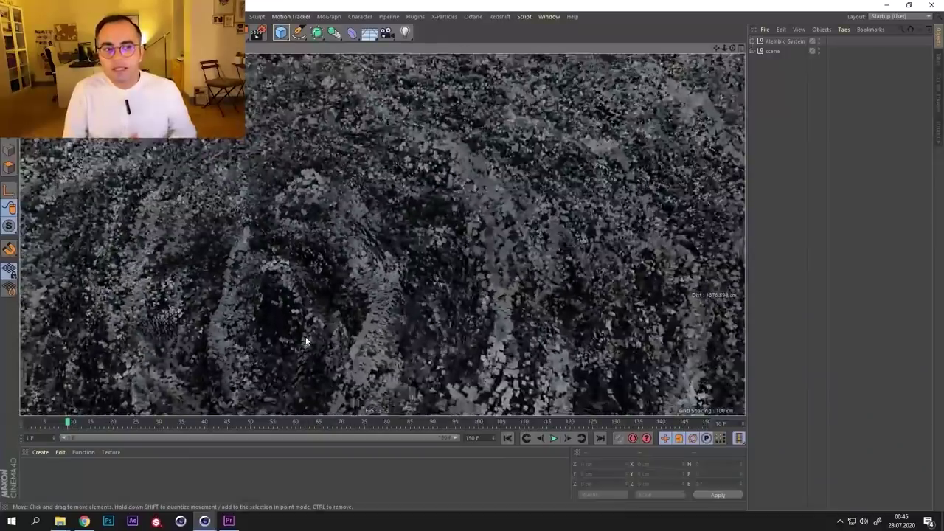
Step: Zoom and orbit the viewport slightly to see the edge of the scene
scroll(352, 196, "down", 5)
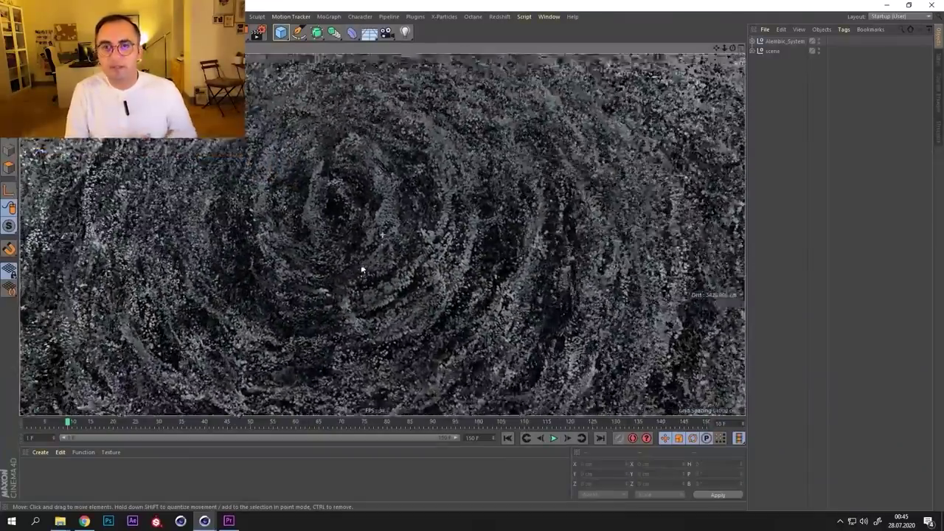
mouse_move(361, 270)
left_mouse_down("alt")
mouse_move(312, 242)
mouse_move(321, 213)
mouse_move(382, 258)
mouse_move(361, 296)
mouse_move(302, 326)
mouse_move(309, 221)
mouse_move(301, 236)
mouse_move(334, 235)
mouse_move(364, 216)
mouse_move(343, 279)
mouse_move(355, 308)
mouse_move(395, 333)
mouse_move(293, 318)
mouse_move(357, 275)
left_mouse_up("alt")
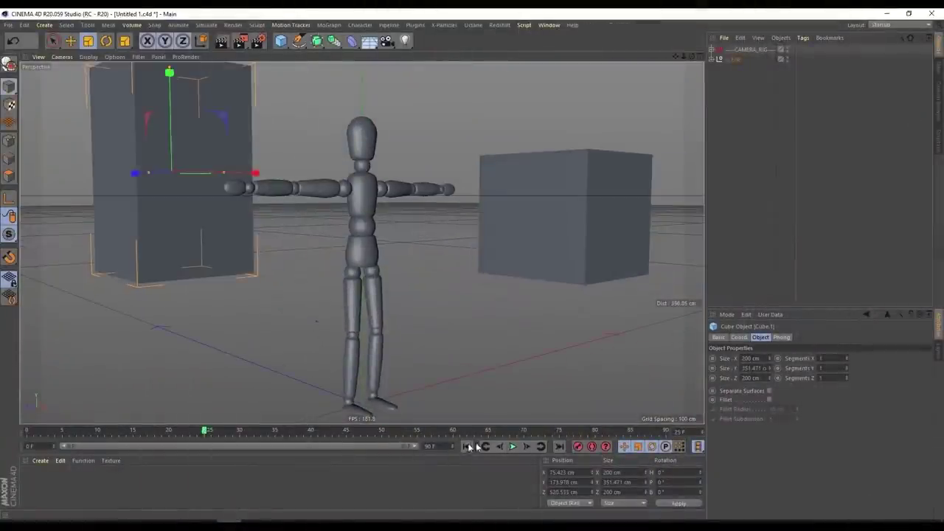
Step: Play the animation, expand CAMERA_RIG, and orbit and zoom out to inspect the rig circle
left_click(513, 446)
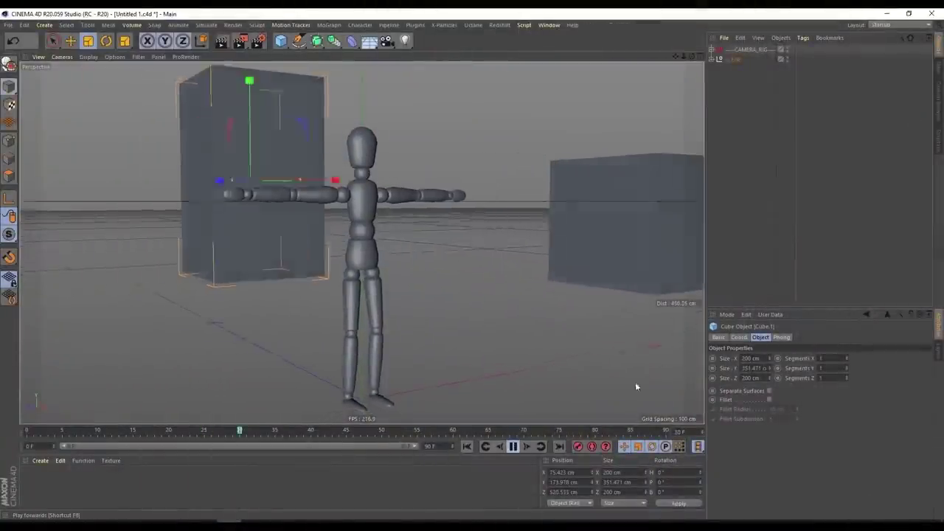
left_click(636, 382)
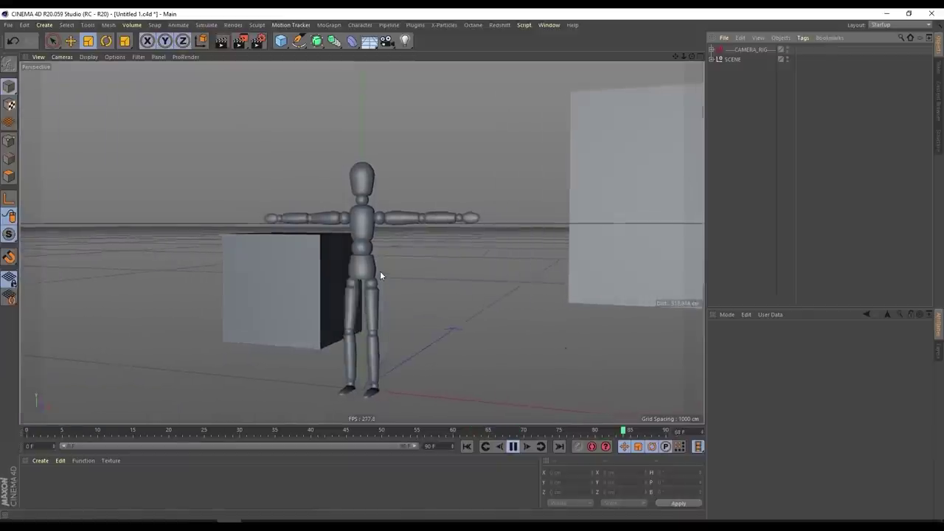
left_click(713, 50)
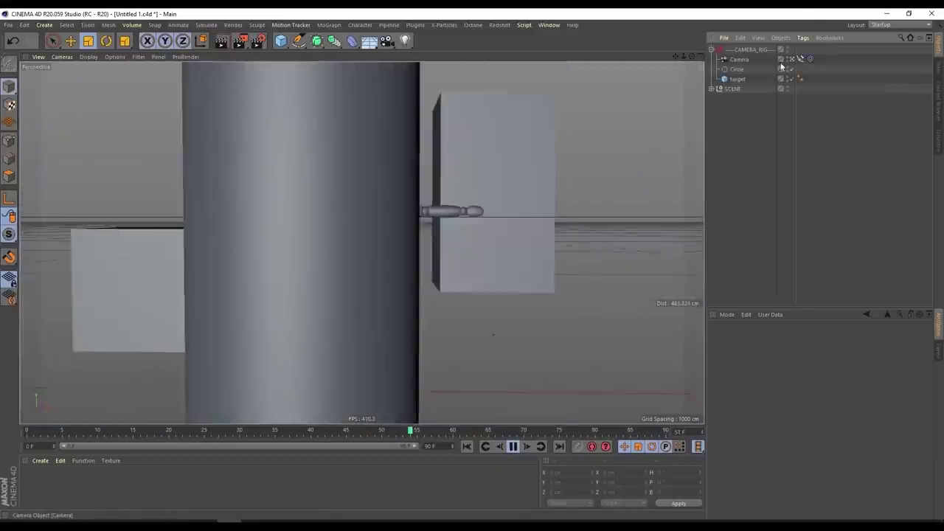
left_click(792, 58)
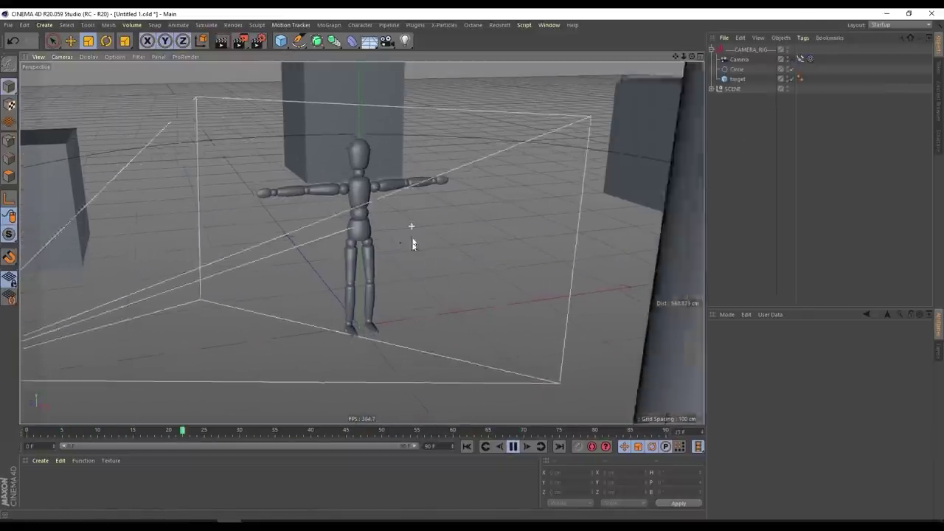
scroll(398, 310, "down", 5)
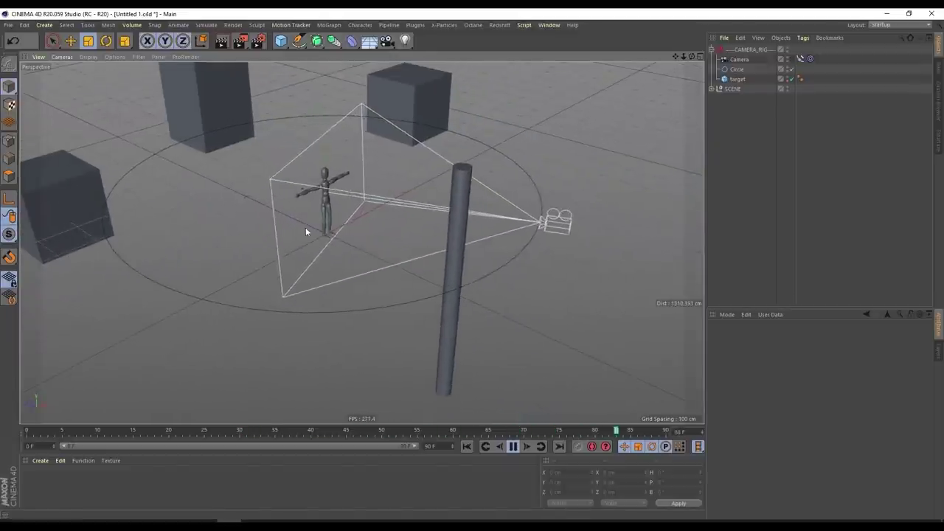
left_click_drag(306, 227, 394, 294, "alt")
mouse_move(422, 264)
left_mouse_down("alt")
mouse_move(446, 239)
mouse_move(413, 270)
left_mouse_up("alt")
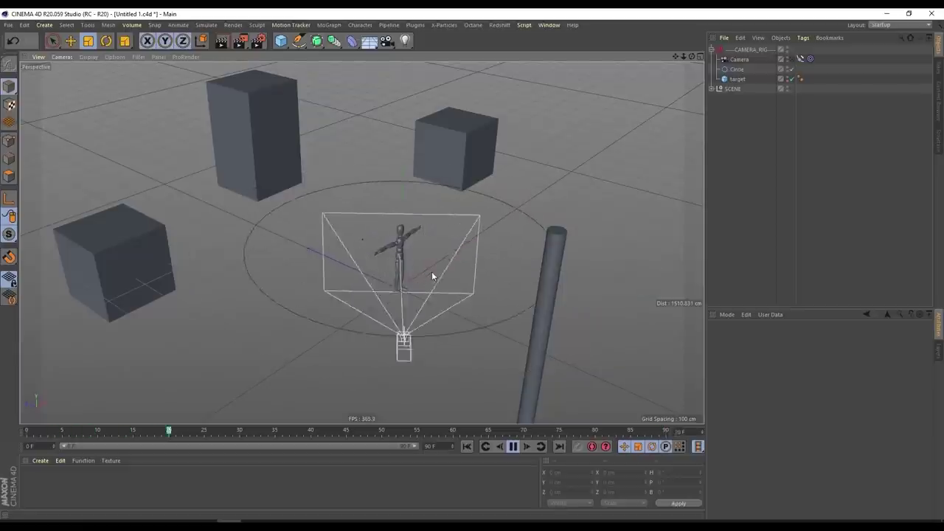
left_click_drag(397, 275, 427, 249, "alt")
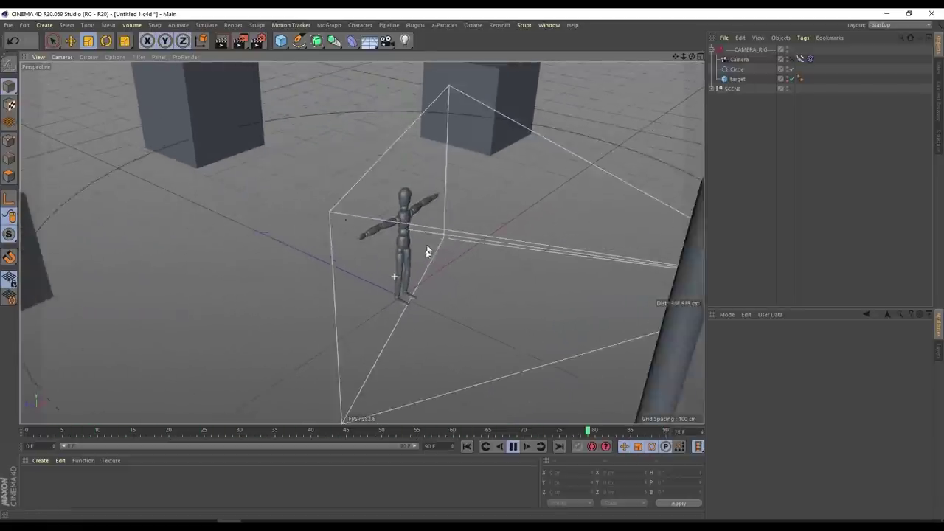
Step: Switch back to the rig camera view, then delete CAMERA_RIG
left_click(797, 59)
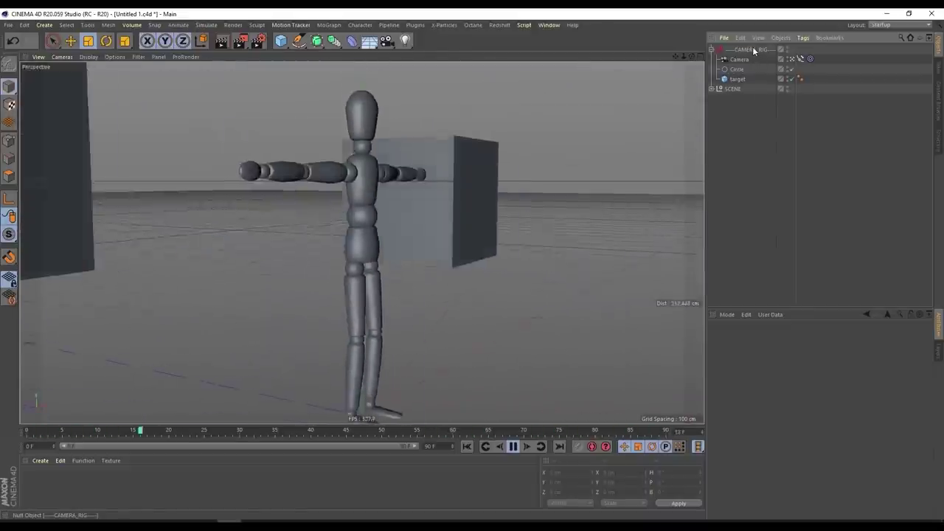
left_click(749, 48)
key("Delete")
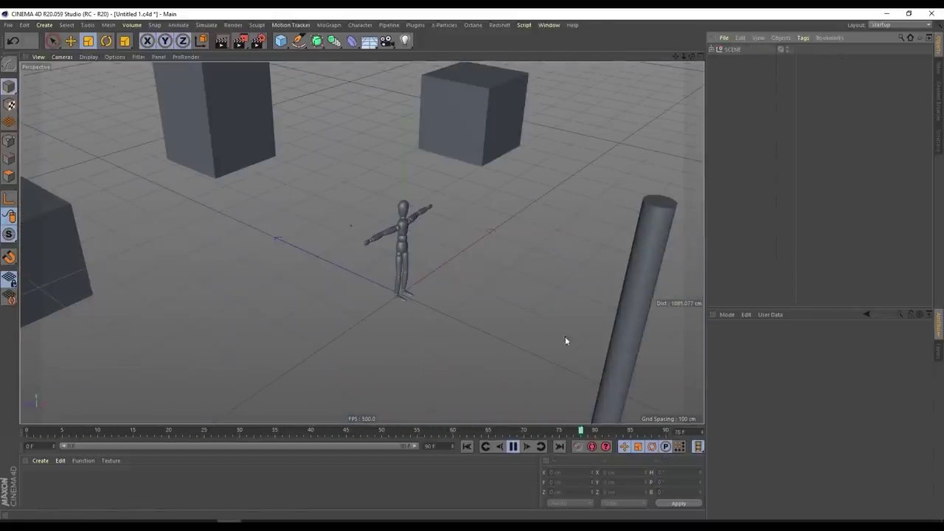
Step: Stop playback at frame 49 and add a 13.4 cm cube named 'Target' at the figure's feet
left_click(513, 447)
left_click_drag(395, 435, 377, 437)
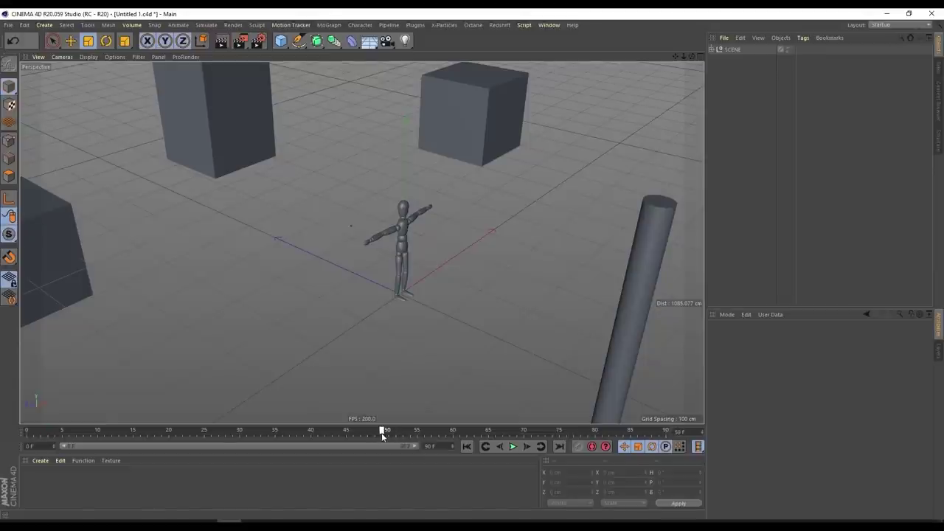
left_click(281, 40)
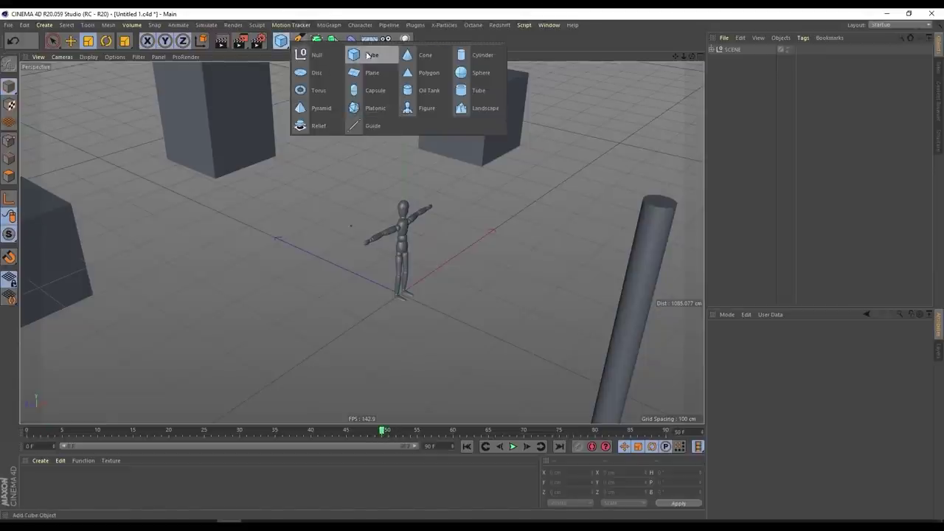
left_click(369, 55)
left_click_drag(427, 252, 170, 418)
double_click(731, 50)
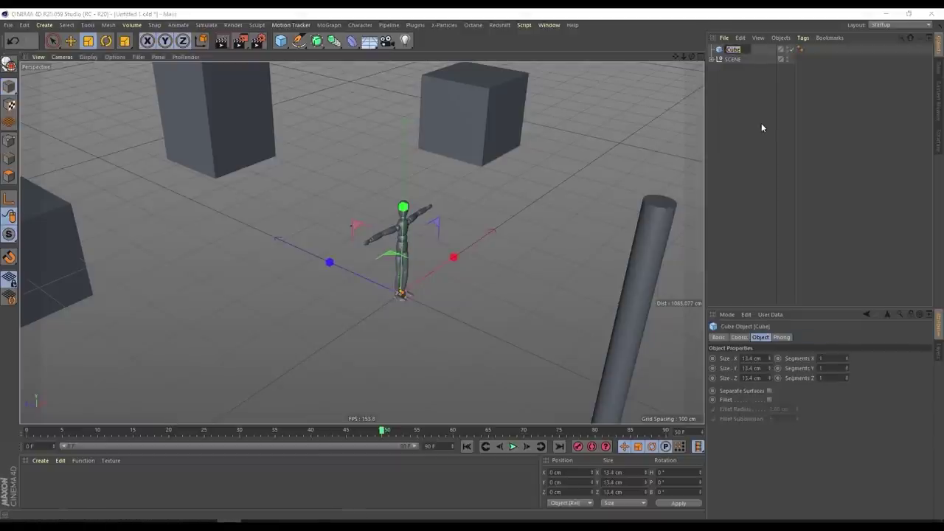
type("Target")
key("Return")
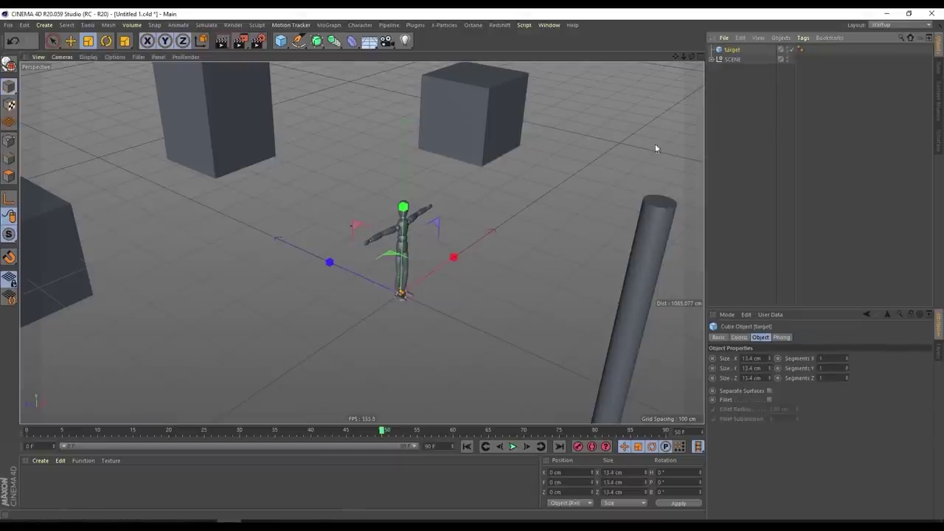
Step: Add a 200 cm circle spline lying flat on the XZ plane, plus a new camera
left_click(299, 41)
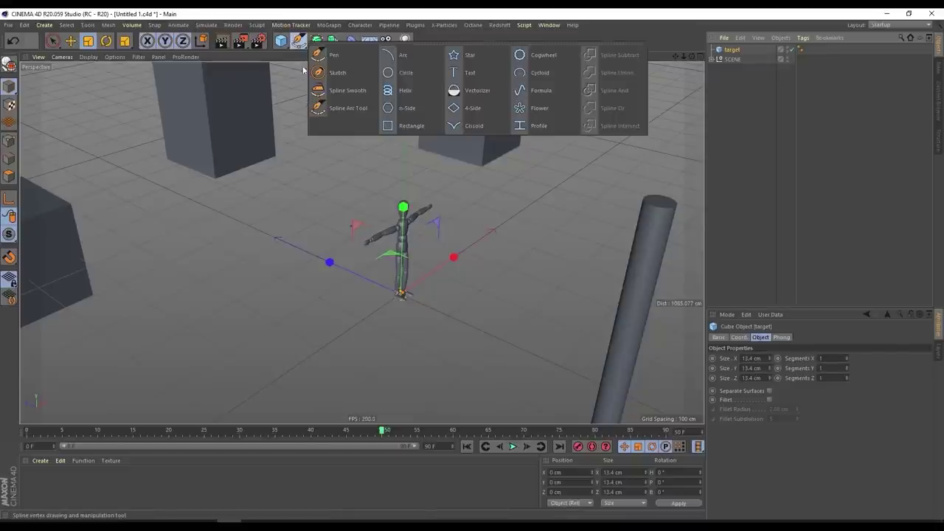
left_click(405, 74)
scroll(428, 229, "up", 5)
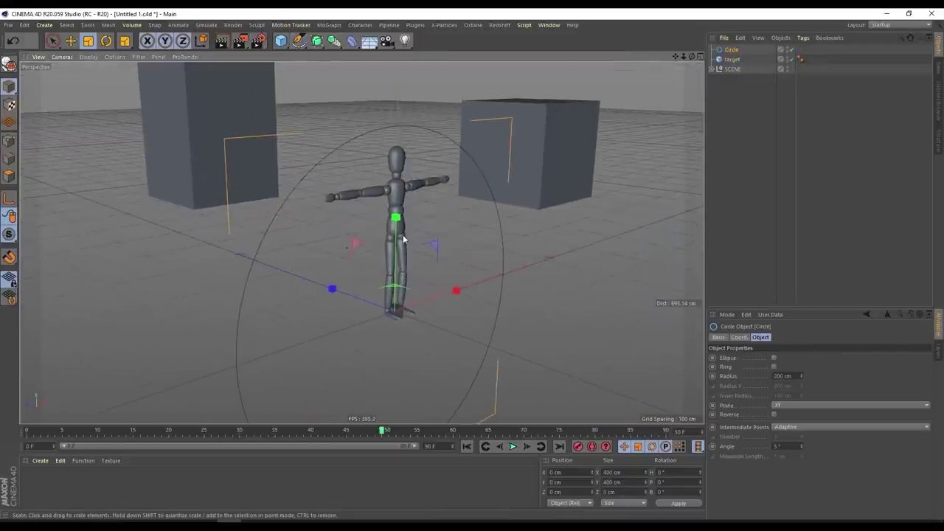
left_click_drag(403, 238, 426, 272, "alt")
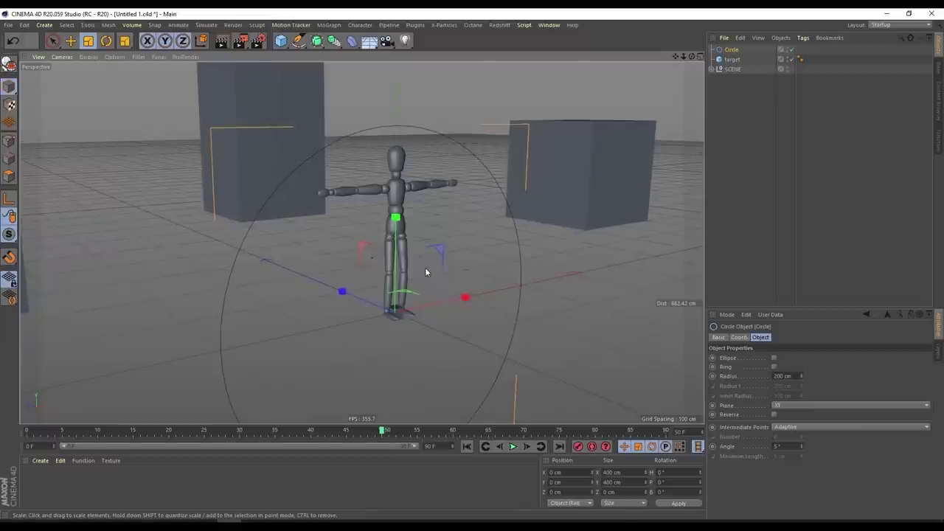
left_click(801, 406)
left_click(807, 442)
left_click_drag(447, 280, 447, 258, "alt")
left_click(387, 40)
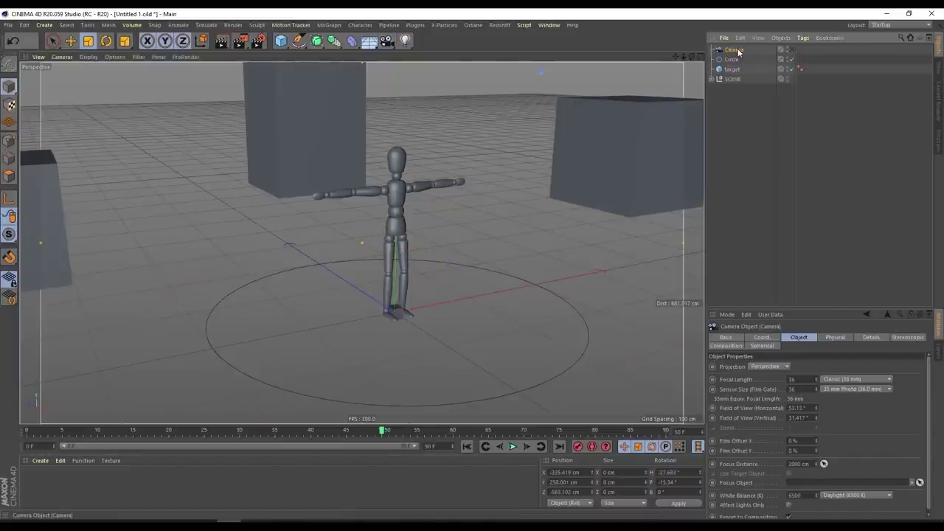
Step: Give the camera an Align to Spline tag and a Target tag
left_click(803, 37)
mouse_move(821, 56)
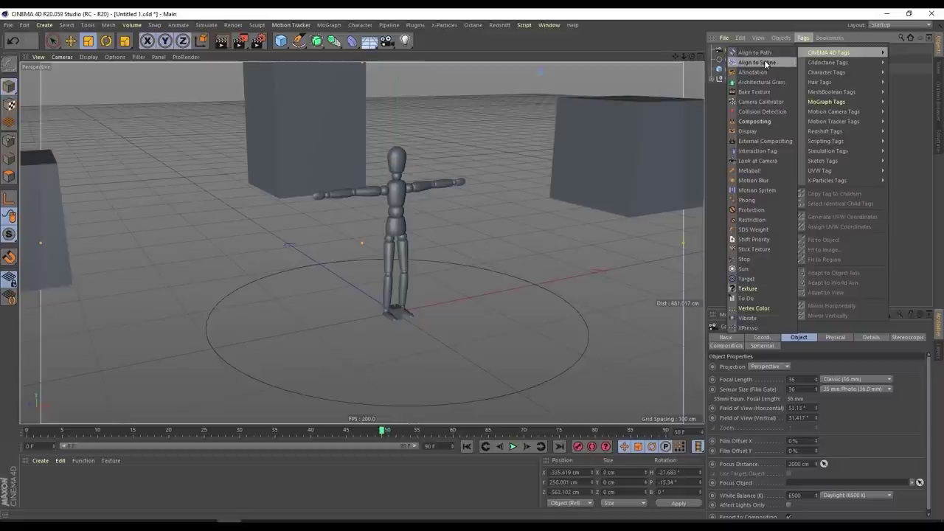
left_click(767, 63)
left_click(803, 38)
mouse_move(821, 53)
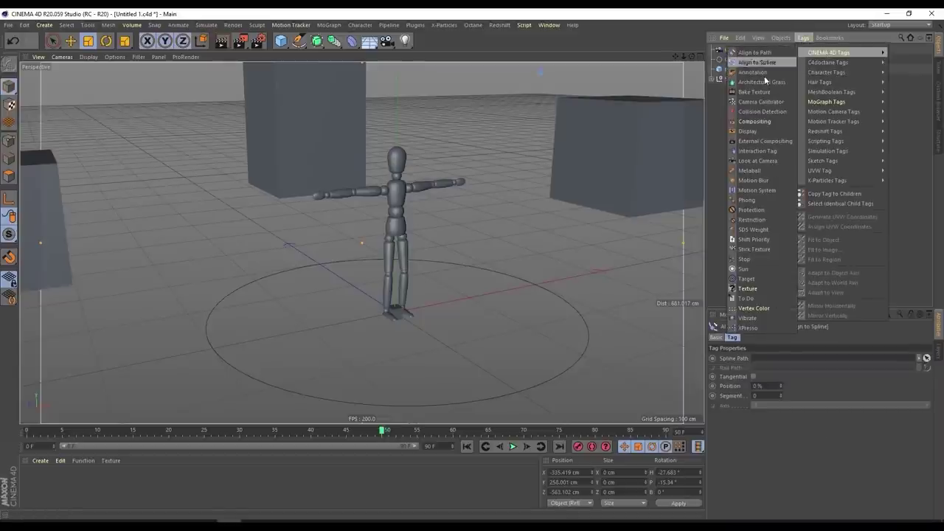
left_click(747, 279)
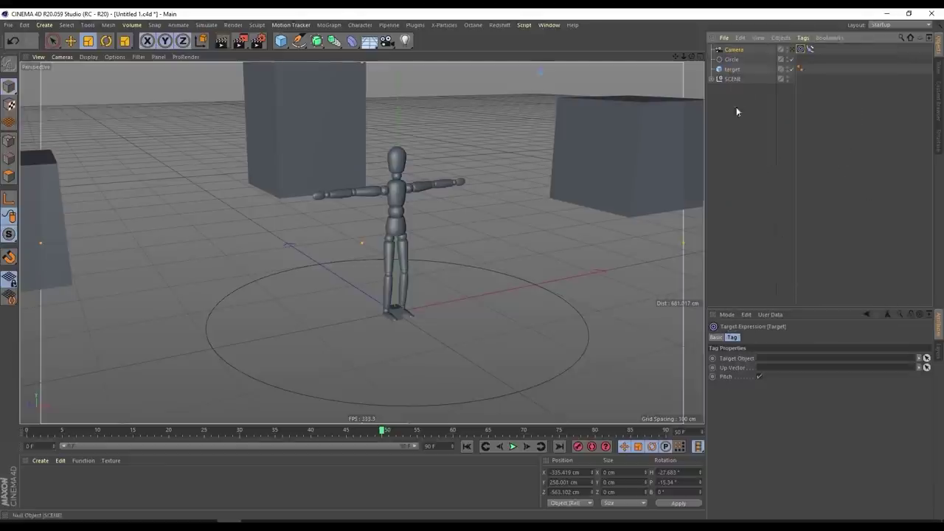
Step: Group the circle under a new null named CAMERA_RIG
left_click(732, 60)
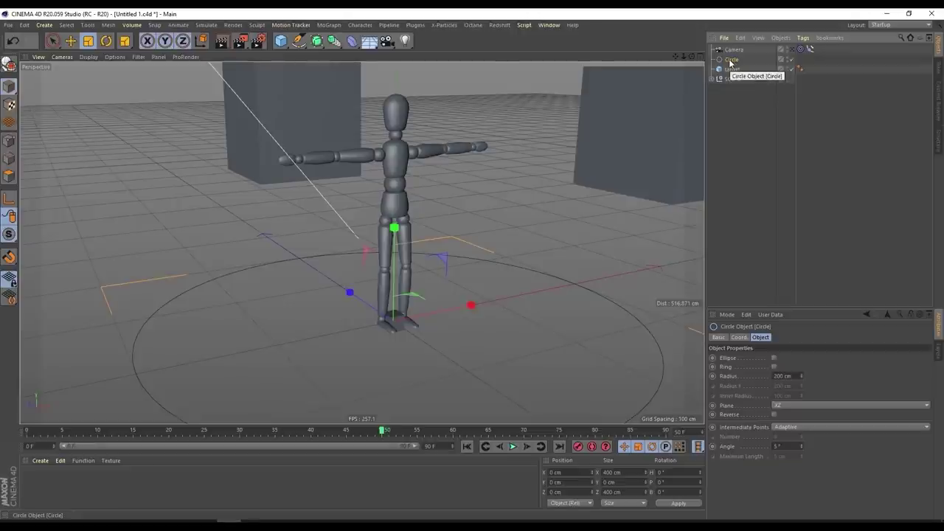
key("alt+g")
double_click(731, 60)
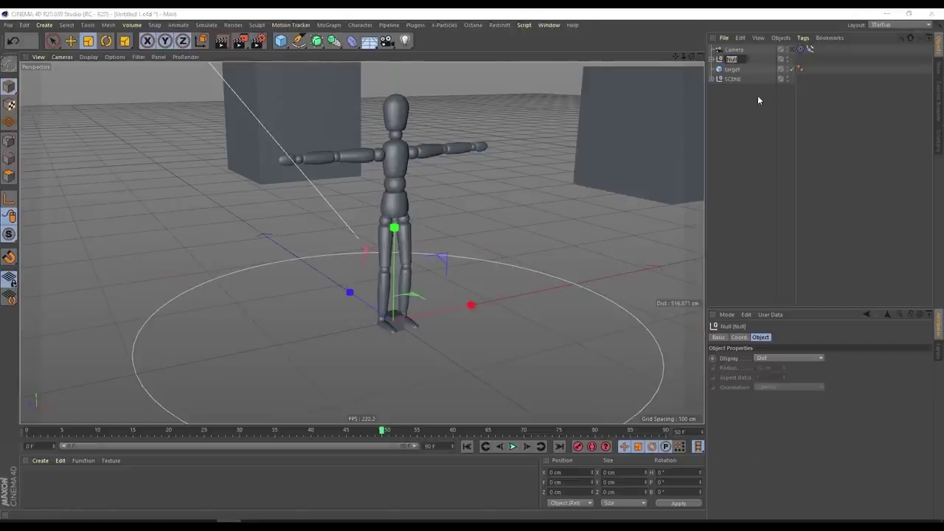
type("CAMERA_RIG")
key("Return")
Step: Move the camera and the target cube inside CAMERA_RIG and look through the new camera
left_click(714, 63)
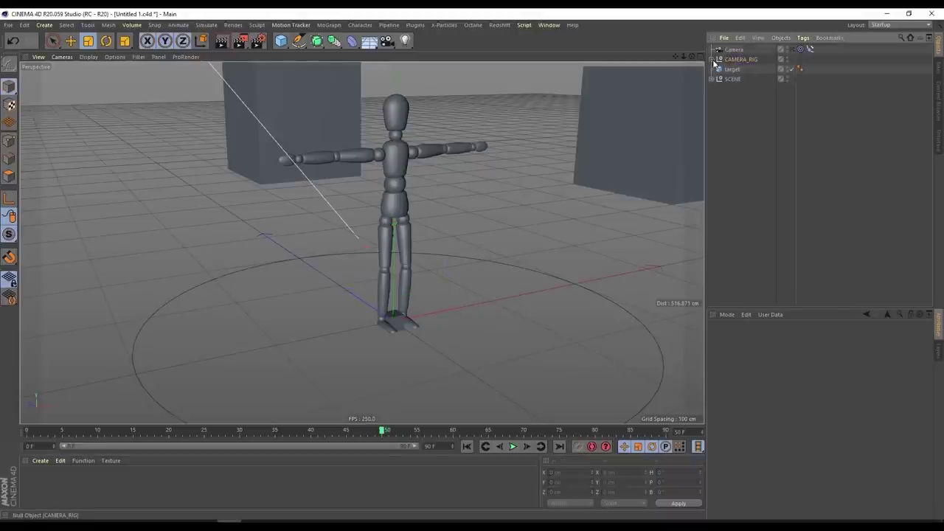
left_click(712, 60)
left_click(732, 79)
left_click(740, 51, "ctrl")
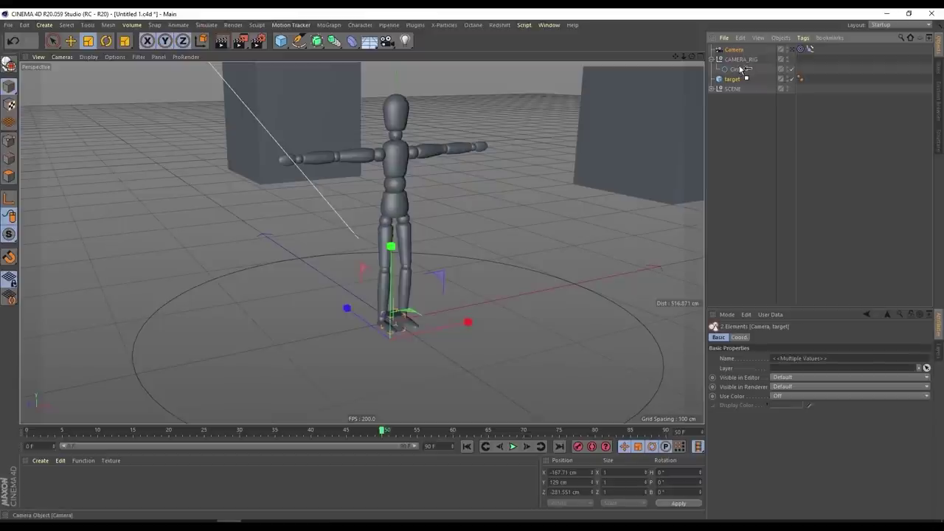
left_click_drag(738, 69, 741, 59)
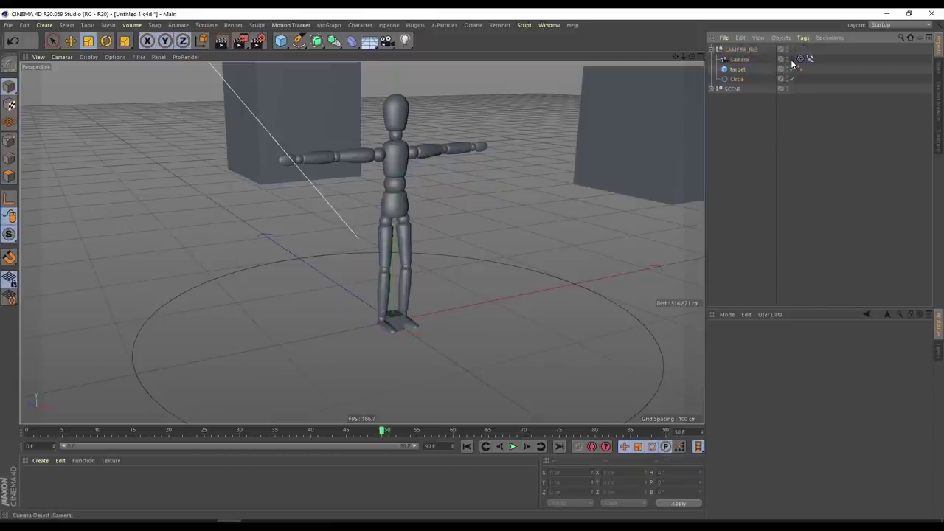
left_click(792, 60)
Step: Set the Target tag to aim at 'target' and the Align to Spline path to Circle
left_click(802, 62)
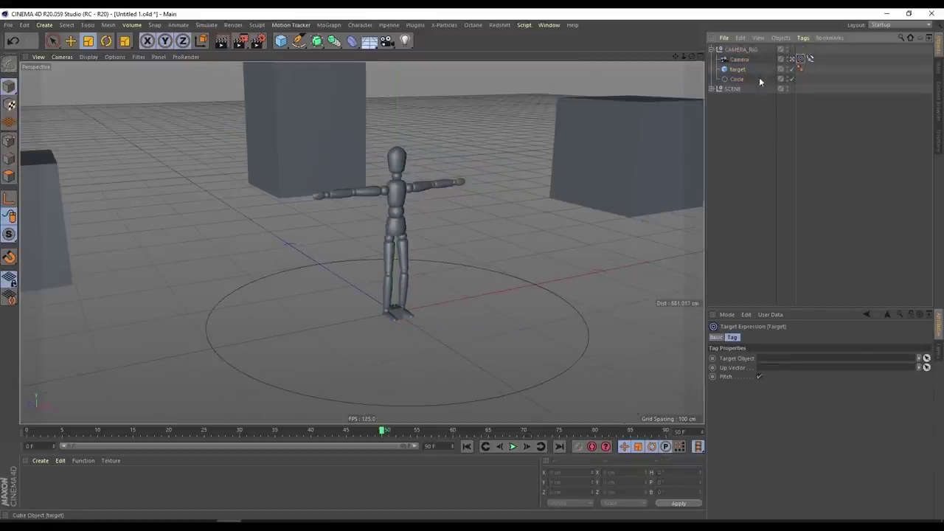
left_click_drag(738, 70, 814, 372)
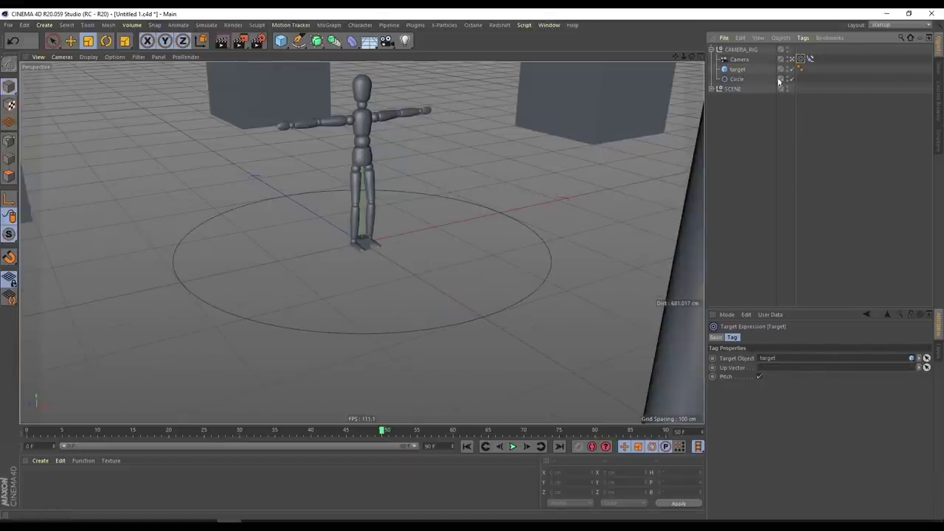
left_click(810, 59)
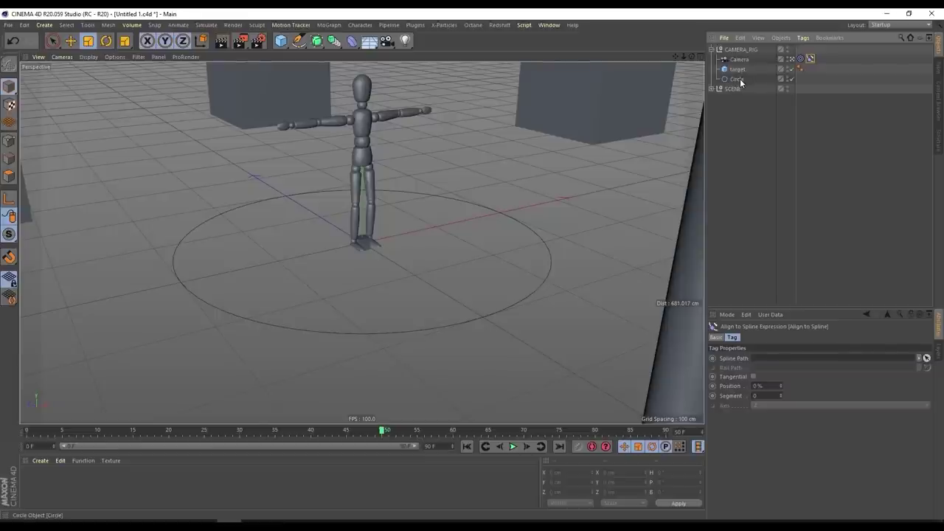
left_click_drag(737, 81, 739, 82)
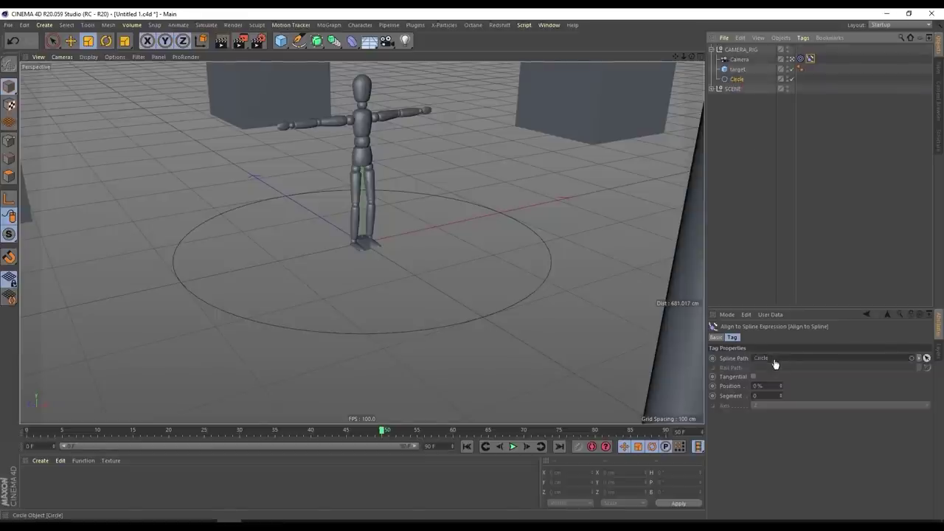
left_click_drag(774, 247, 771, 359)
Step: Raise the whole camera rig on Y to the mannequin's torso height
left_click(772, 134)
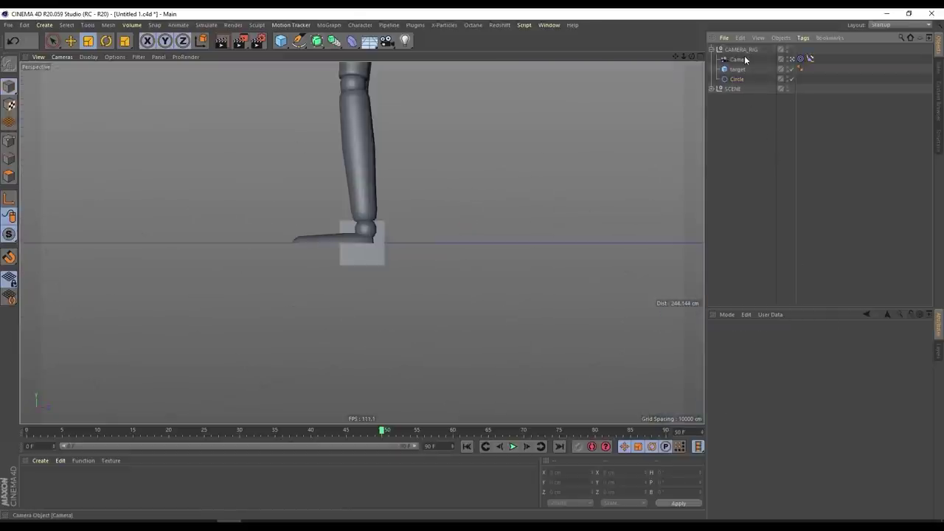
left_click(741, 48)
key("e")
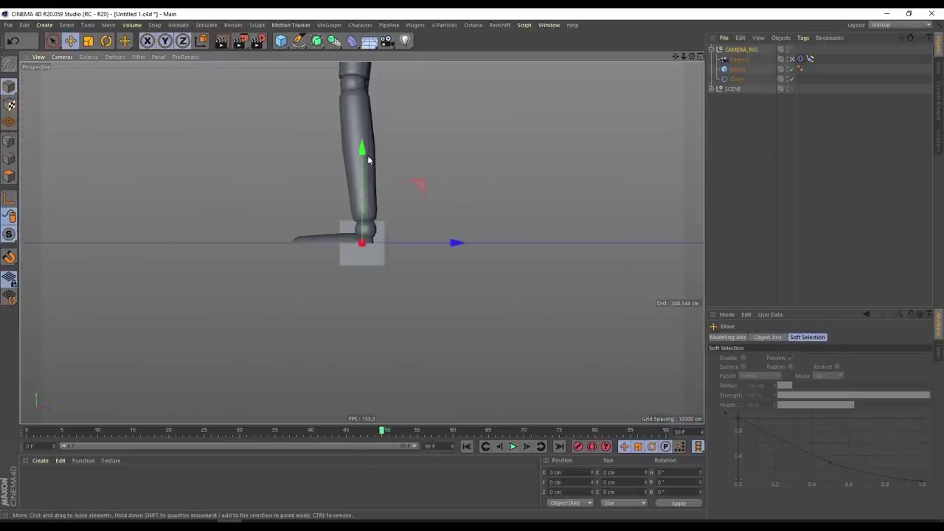
left_click_drag(363, 159, 370, 404)
Step: Rotate the Circle to a -222° heading so the camera faces the mannequin
left_click(737, 79)
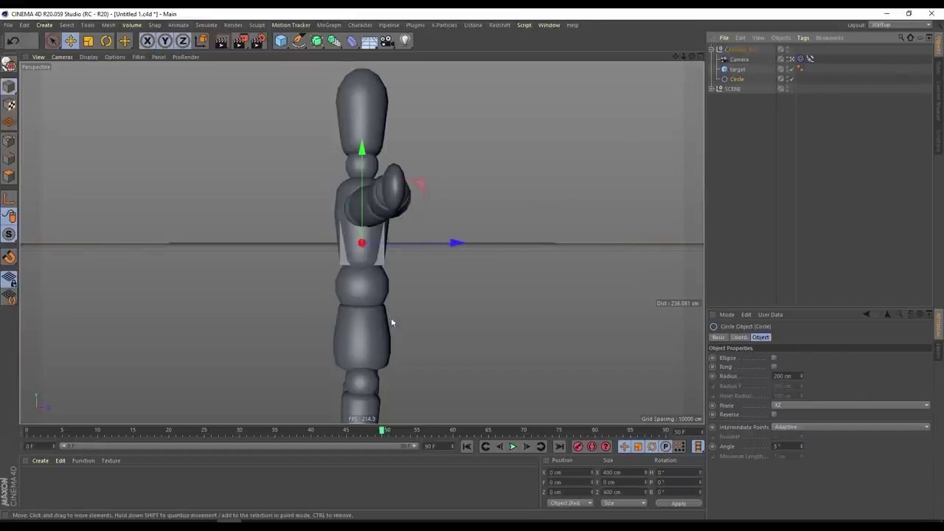
key("r")
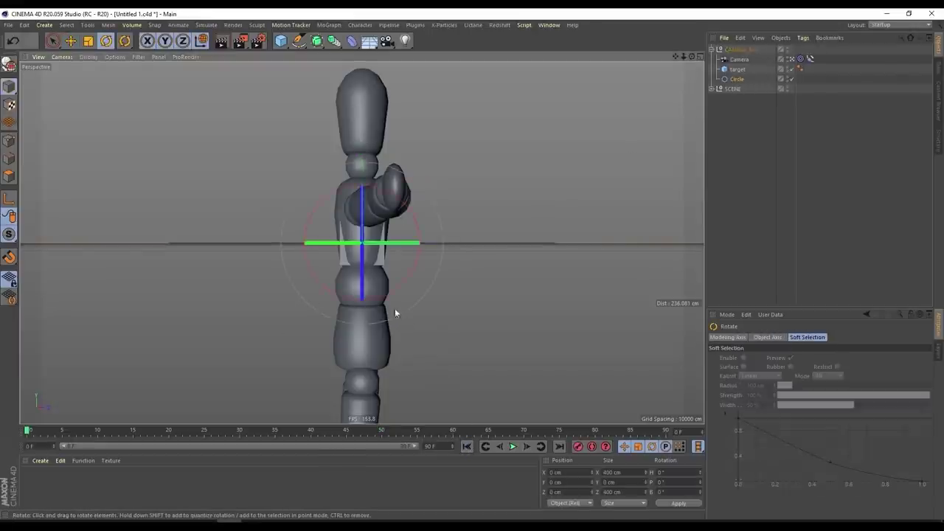
left_click_drag(383, 245, 171, 296)
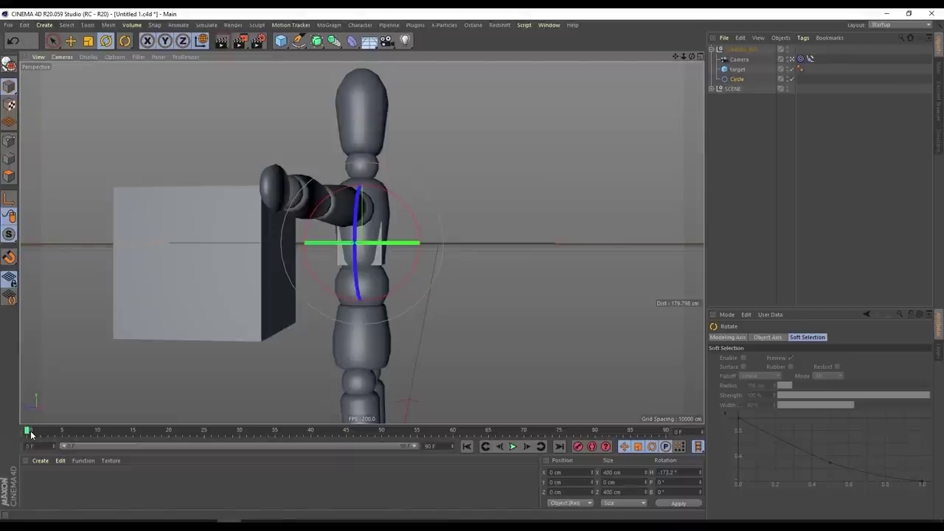
left_click_drag(376, 245, 319, 251)
Step: Scale the Circle down to a 55 cm radius and keyframe its Radius
key("t")
left_click_drag(375, 287, 162, 379)
key("e")
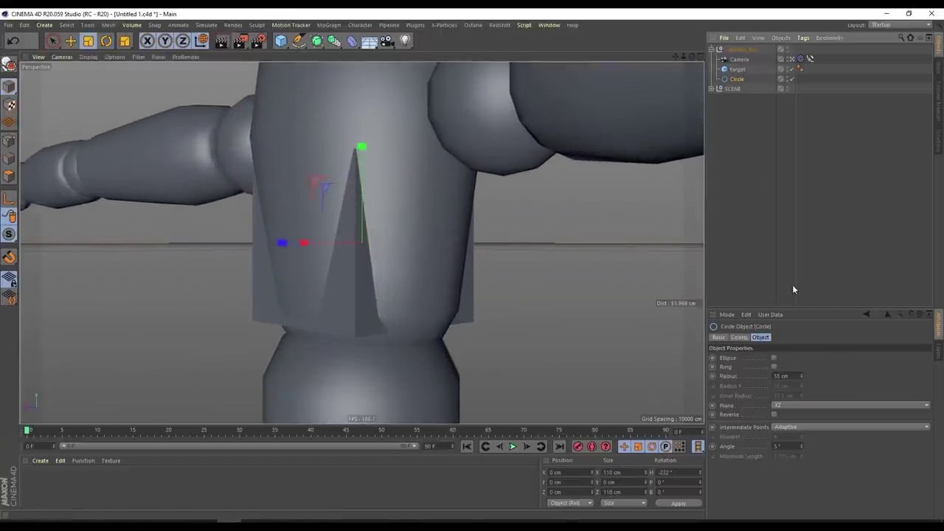
right_click(714, 377)
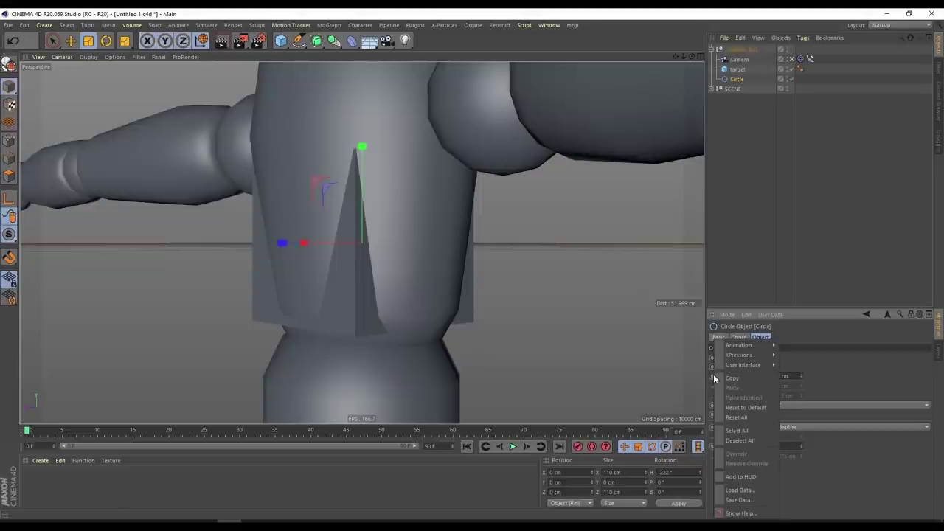
left_click(712, 379)
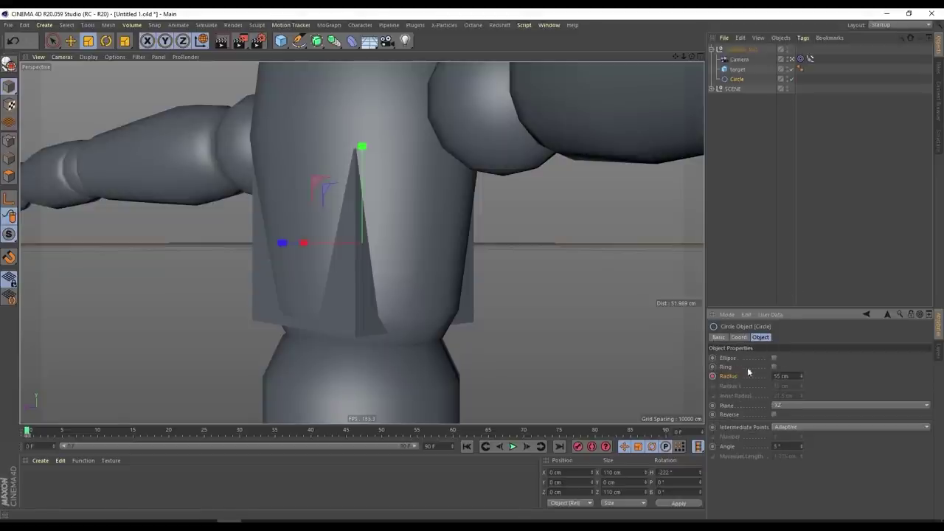
Step: At the last frame, enlarge the Circle to about 951 cm across
left_click(743, 339)
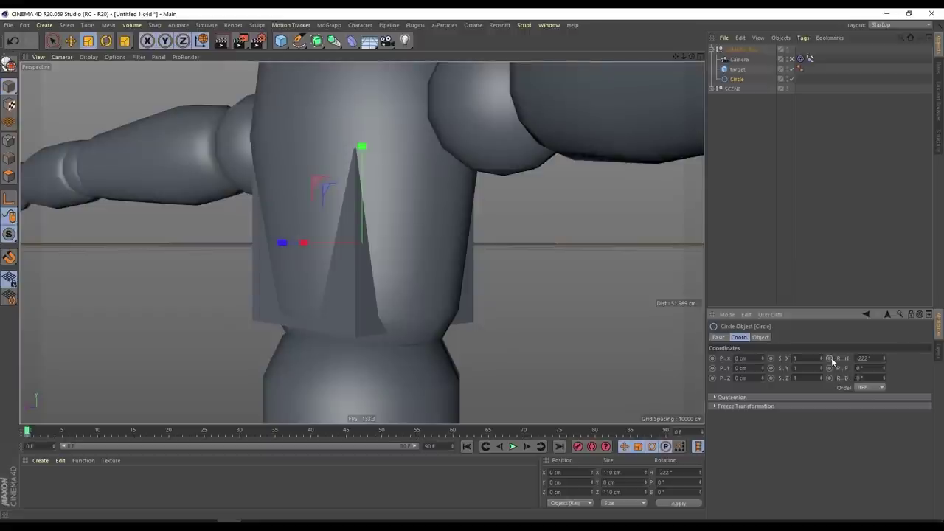
left_click(738, 143)
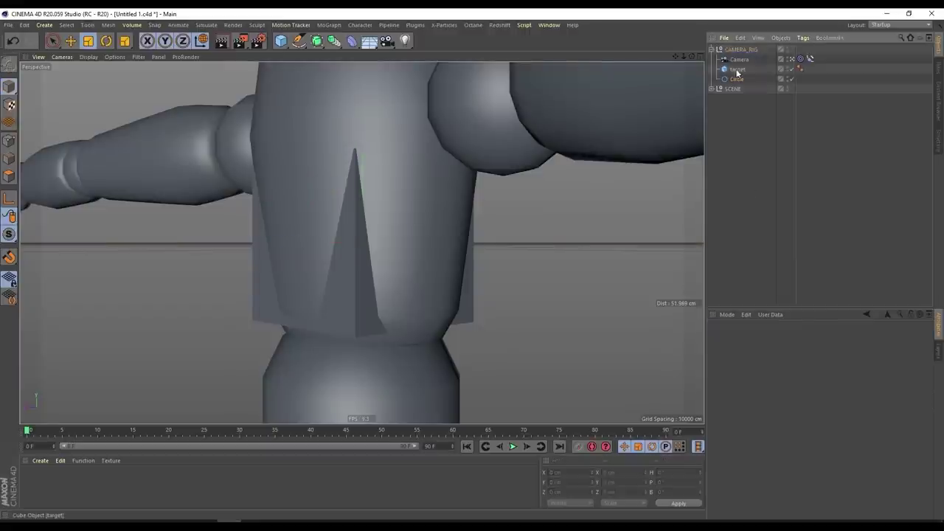
left_click(543, 432)
key("ctrl+z")
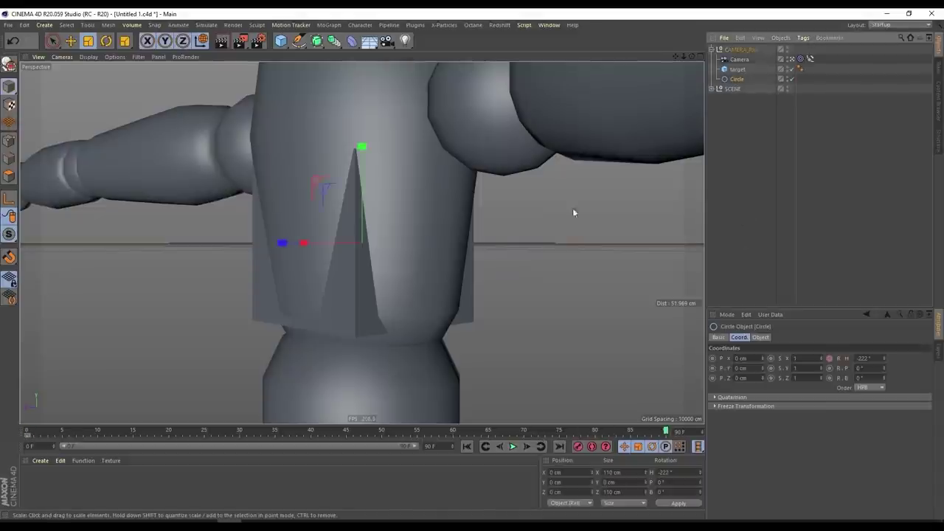
left_click_drag(352, 290, 471, 314)
mouse_move(368, 286)
left_mouse_down()
mouse_move(379, 272)
mouse_move(368, 282)
left_mouse_up()
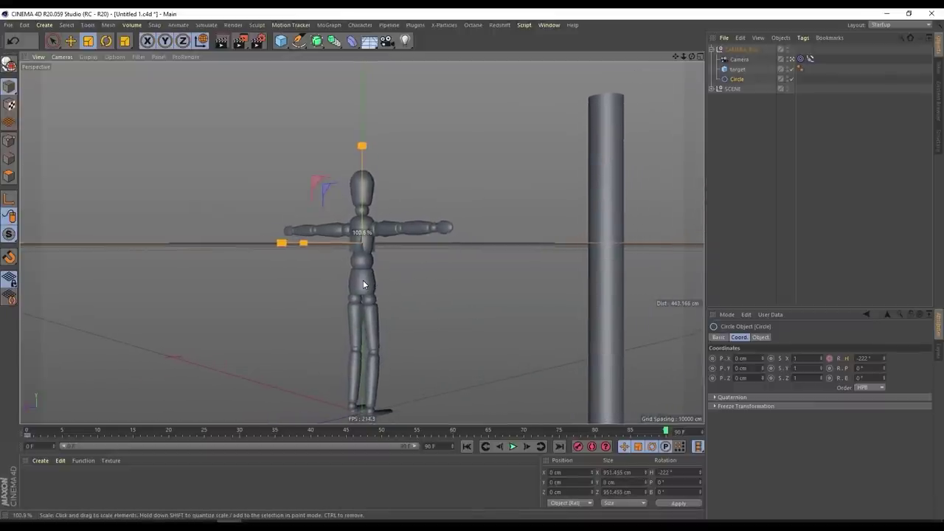
Step: Rotate the Circle to a -46.4° heading and keyframe its R.H value
key("r")
left_click_drag(373, 244, 586, 249)
left_click(737, 79)
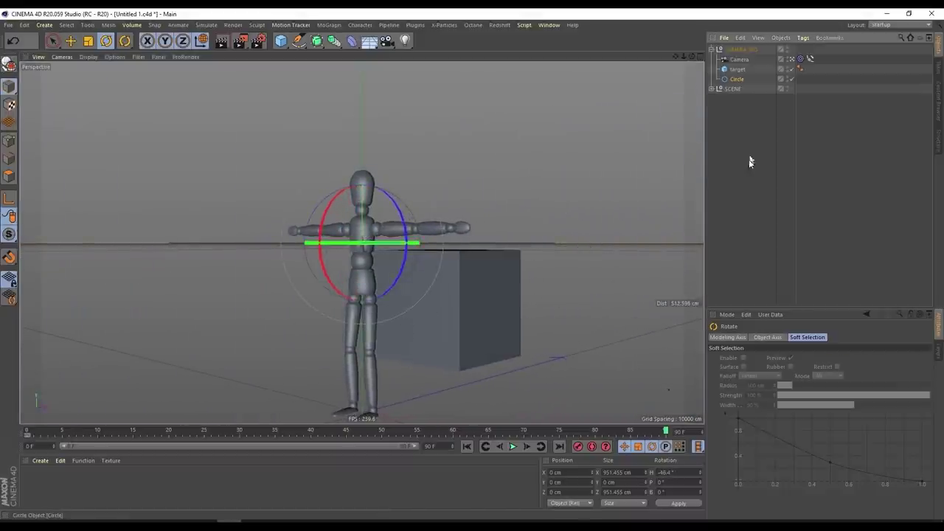
right_click(832, 361)
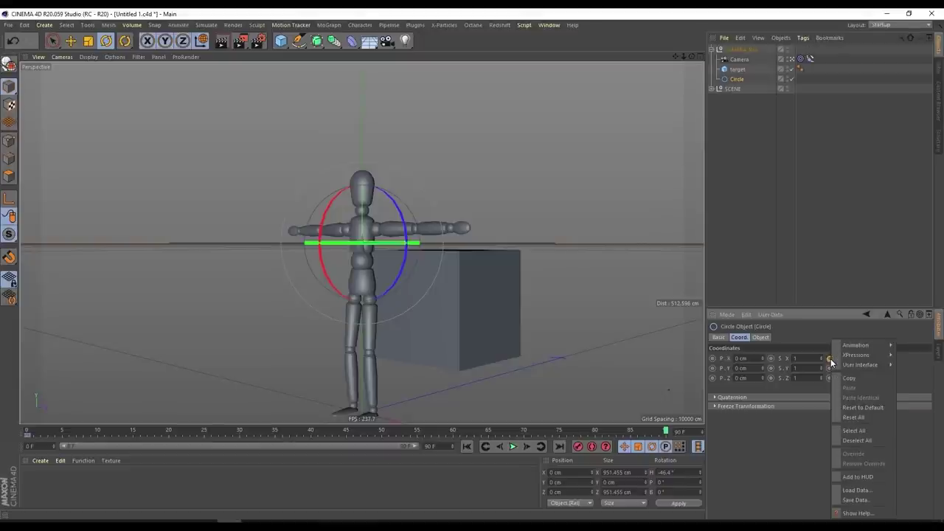
left_click(829, 362)
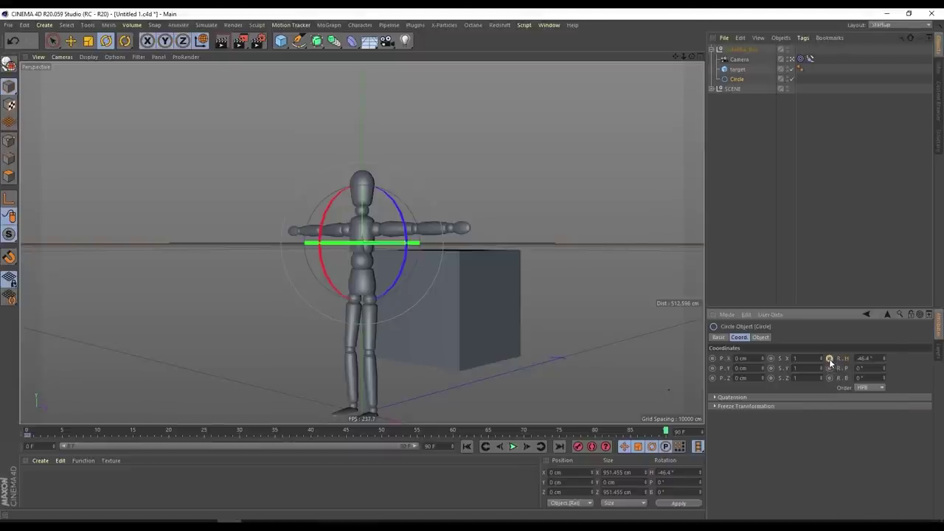
left_click(760, 338)
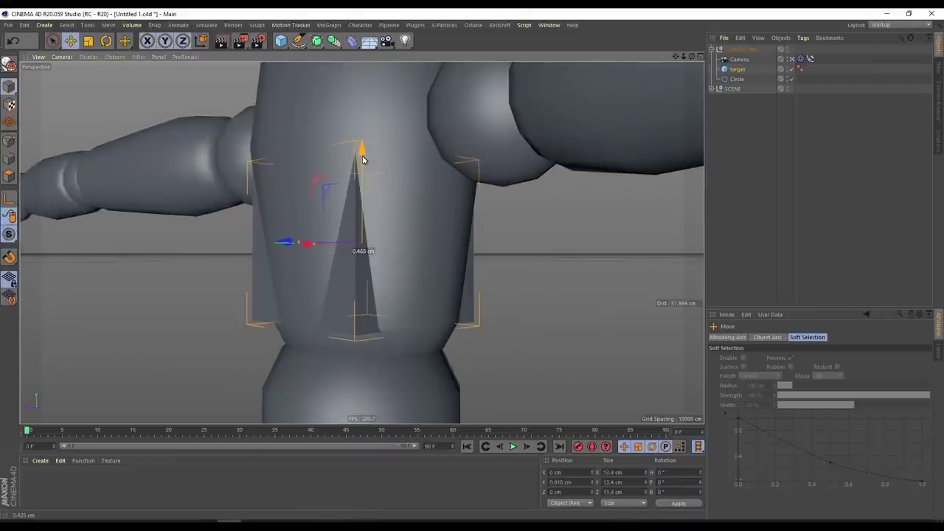
Step: Move the target cube up to the mannequin's midsection, about -9.323 cm in Y at the final frame
left_click_drag(363, 155, 363, 520)
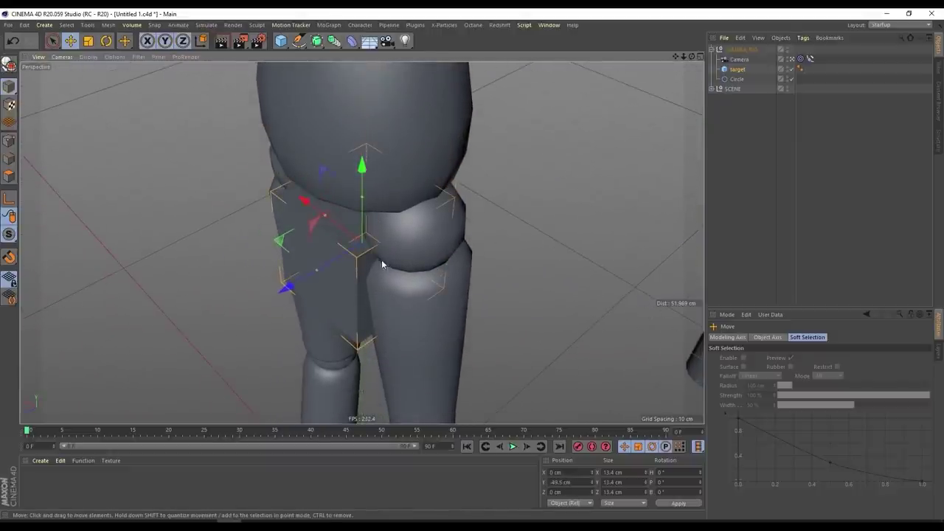
left_click(737, 69)
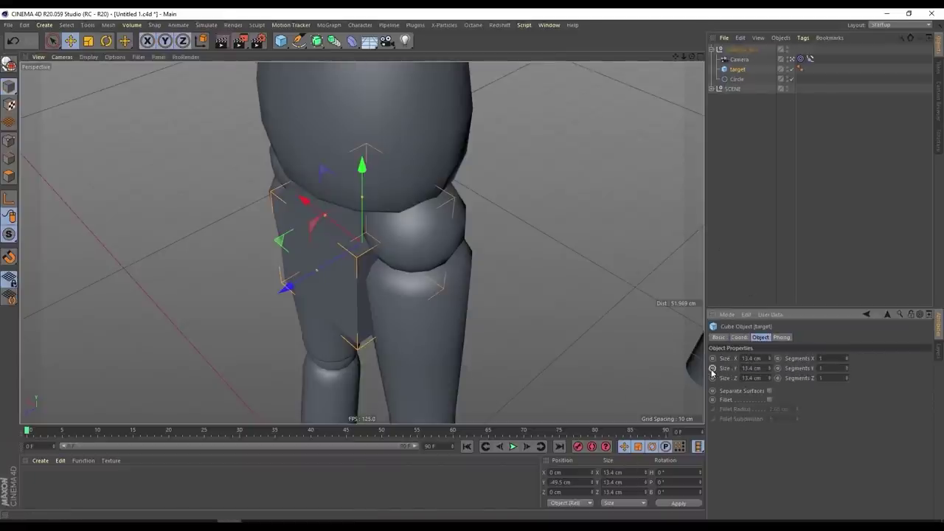
left_click(739, 338)
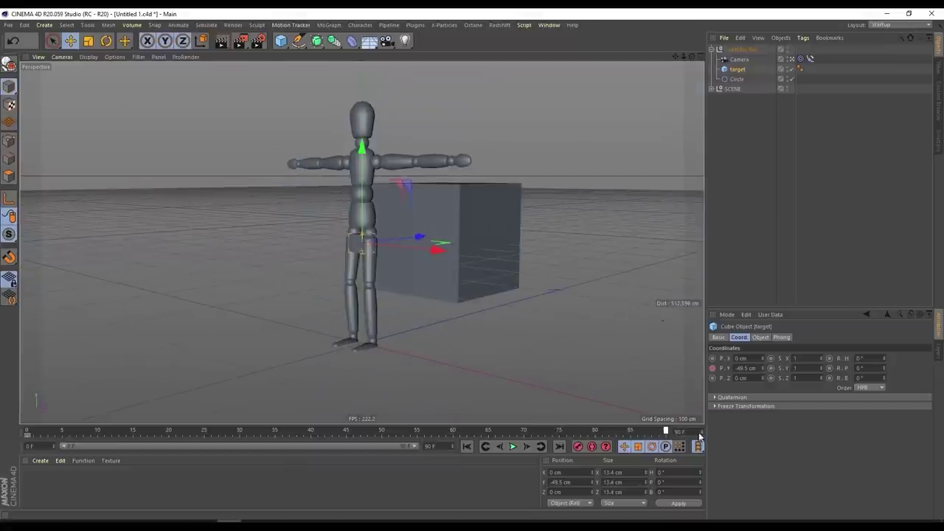
left_click_drag(365, 145, 360, 96)
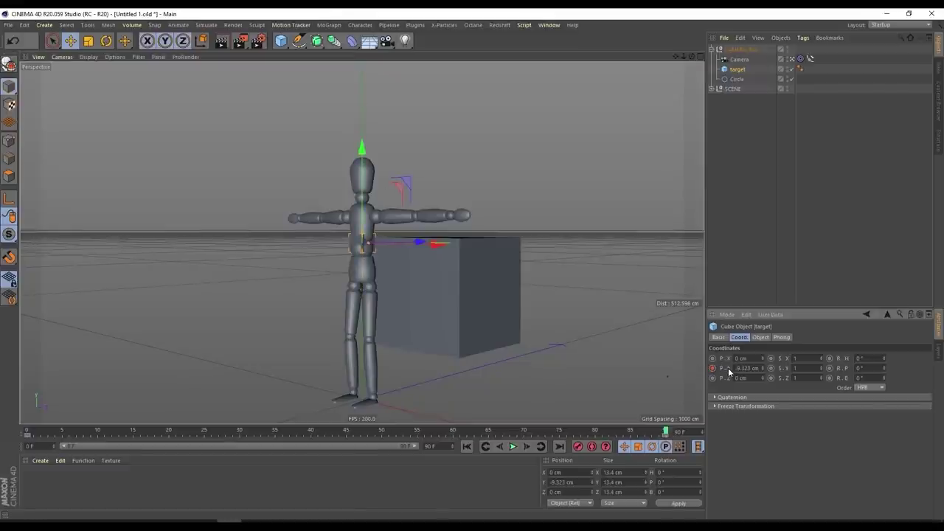
left_click(732, 79)
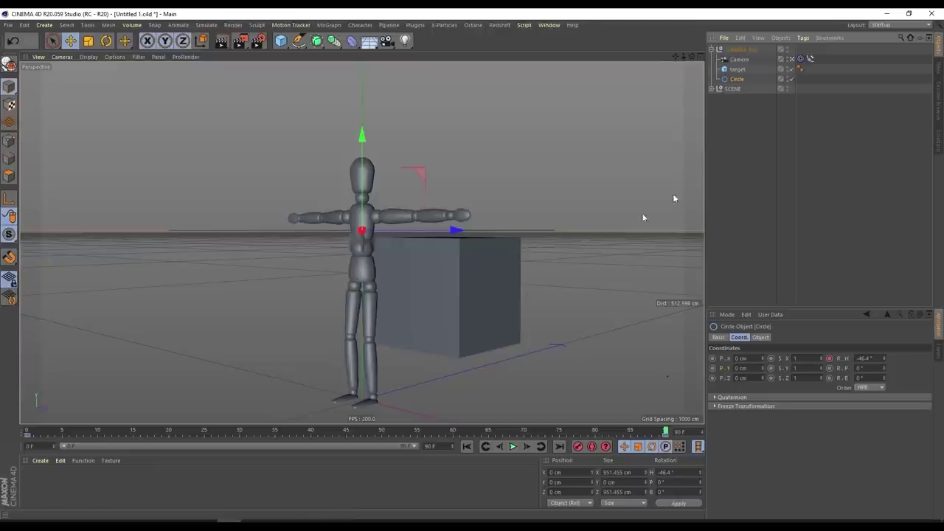
Step: In the curve editor, make both Circle curves rise steeply from their first keys
key("shift+F3")
left_click_drag(533, 161, 490, 81)
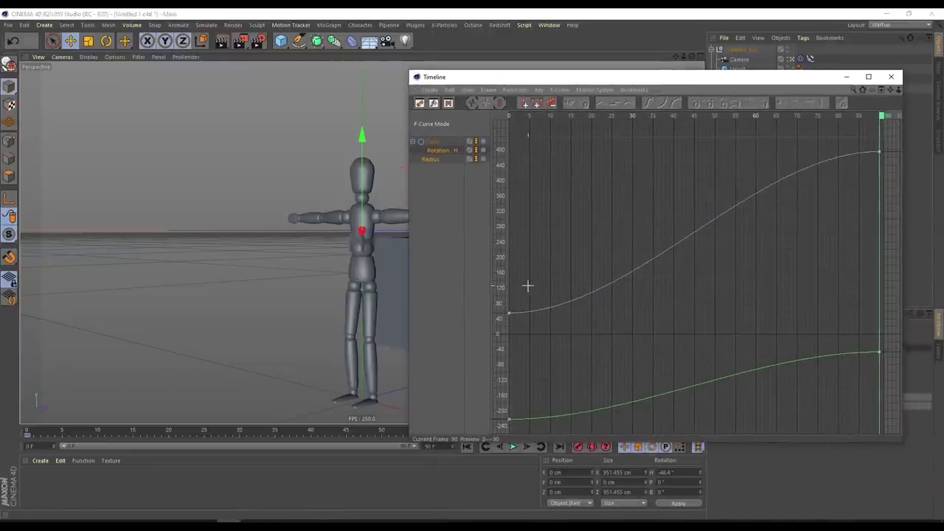
left_click(510, 312)
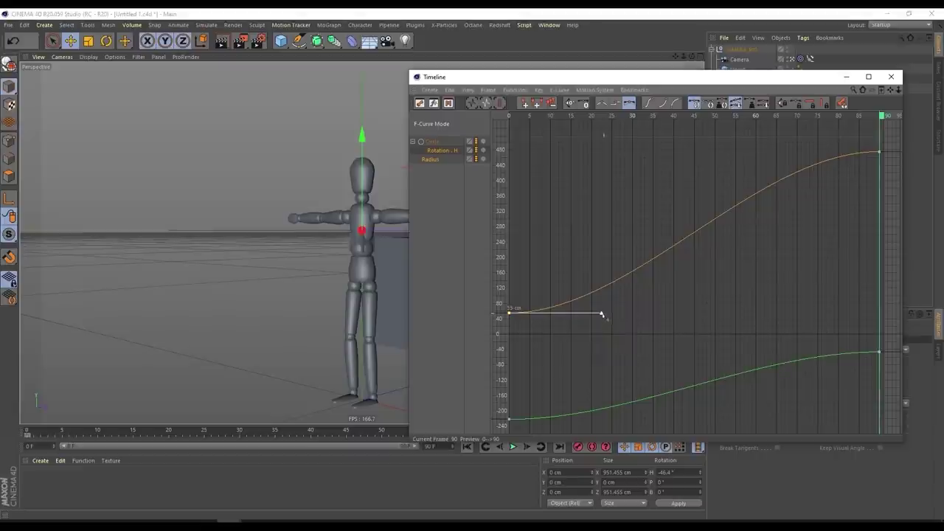
left_click_drag(602, 315, 510, 233)
left_click_drag(529, 392, 495, 427)
left_click_drag(601, 421, 509, 384)
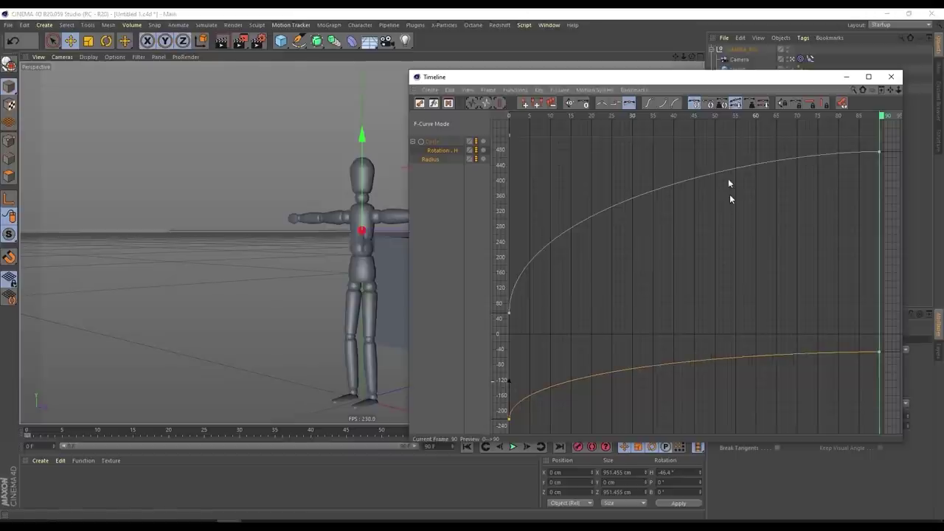
Step: Flatten the upper curve's final key tangent to ease out at frame 90, then close the editor
key("h")
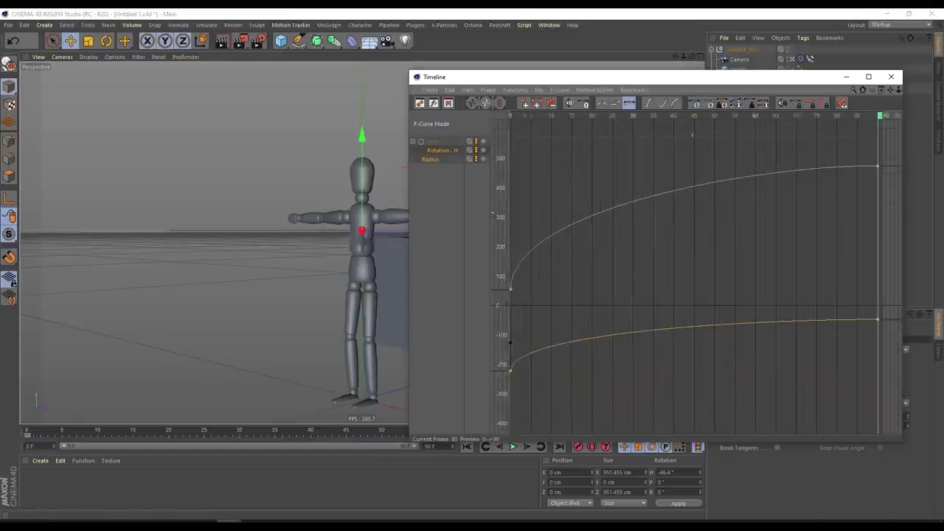
left_click_drag(861, 179, 713, 171)
left_click(553, 305)
left_click(828, 325)
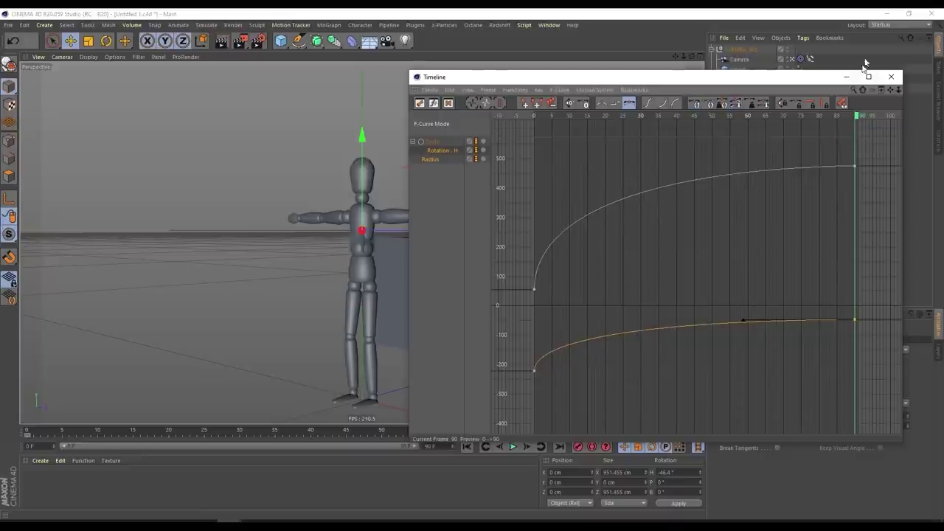
left_click(891, 77)
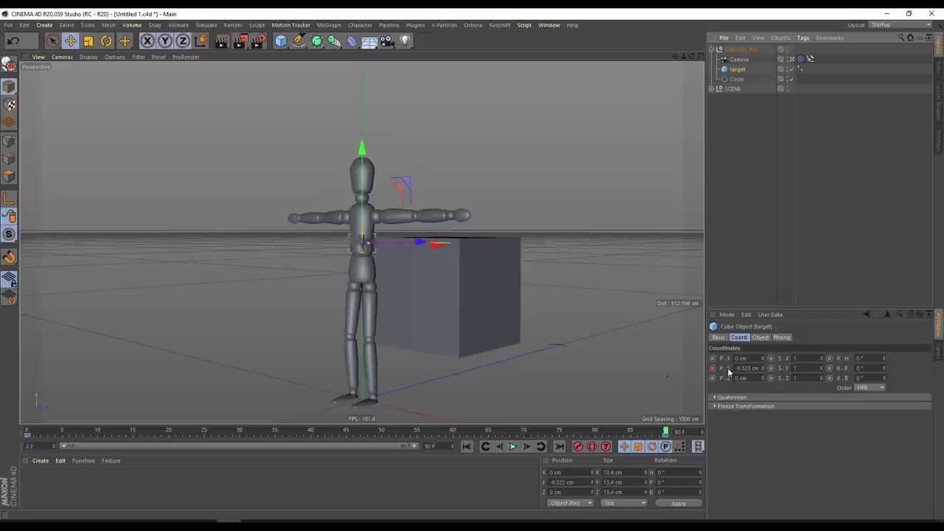
Step: Review the target's eased Position Y curve in the curve editor
key("shift+F3")
left_click_drag(683, 157, 651, 104)
right_click_drag(595, 359, 654, 159, "alt")
key("h")
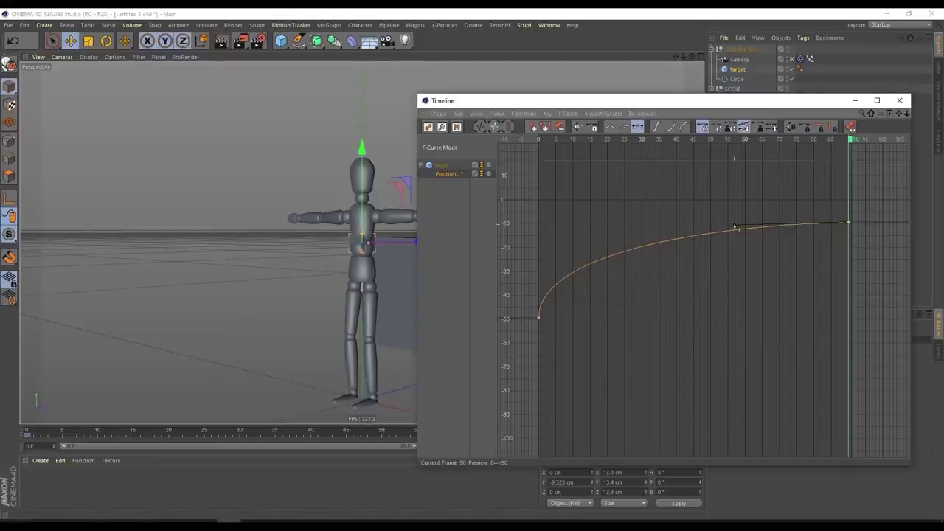
left_click(899, 101)
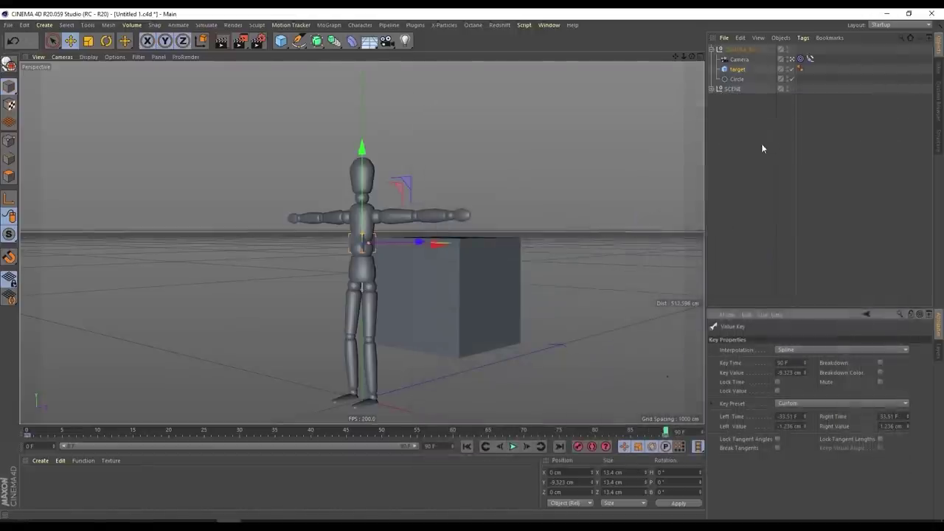
Step: Play the camera move from frame 0 and rewind it afterwards
left_click(470, 447)
left_click(513, 447)
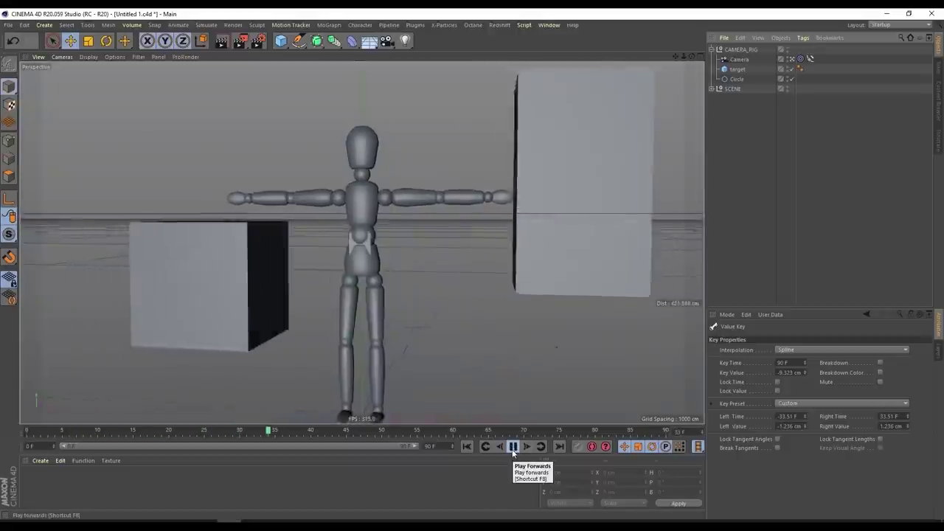
left_click(467, 446)
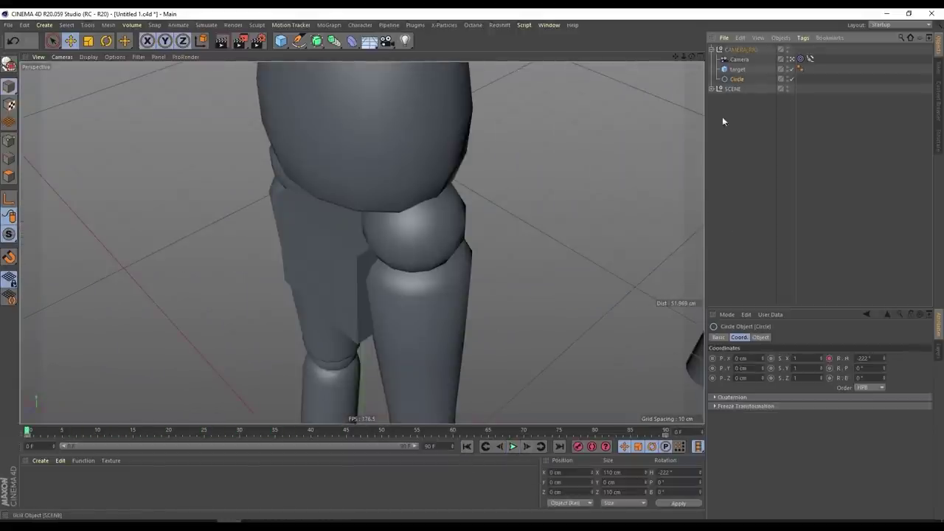
Step: Steepen the circle curves' end tangents to ±3.96 at frame 90, then play the camera orbit
key("shift+F3")
left_click_drag(647, 158, 615, 111)
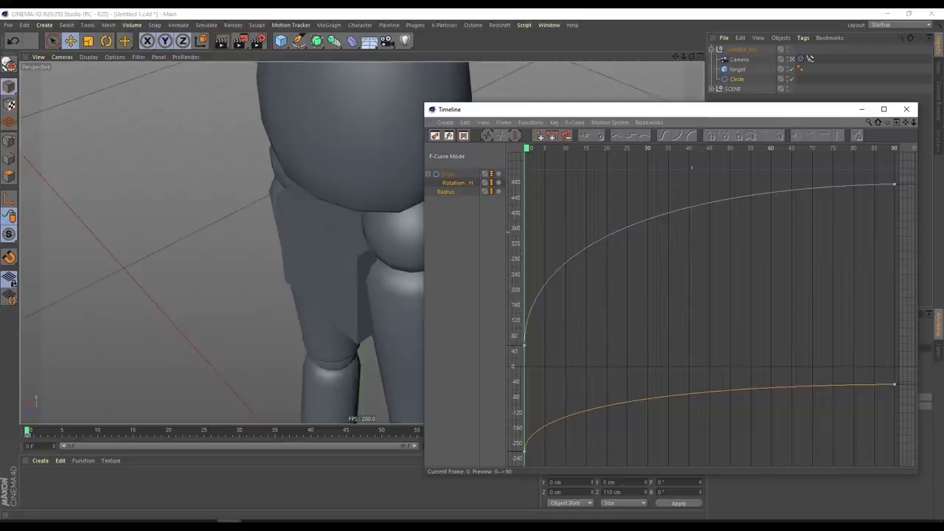
scroll(693, 237, "down", 1)
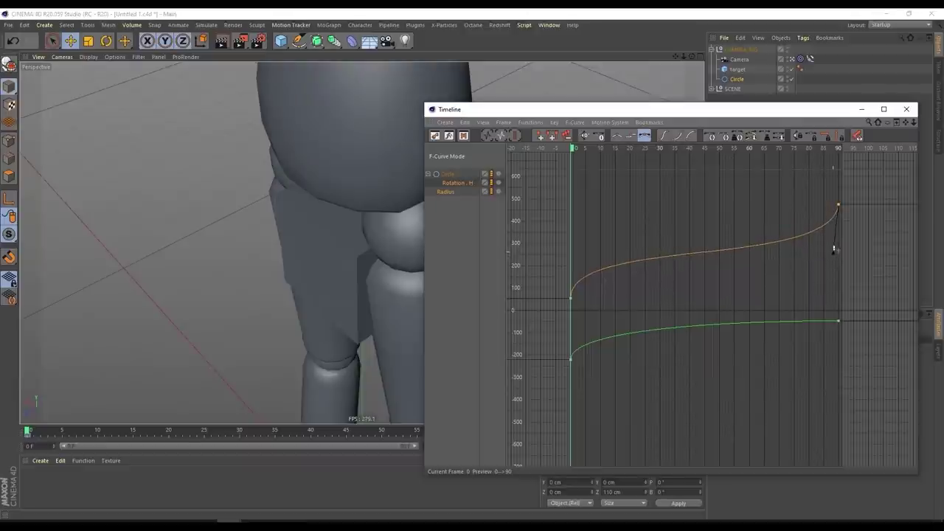
key("h")
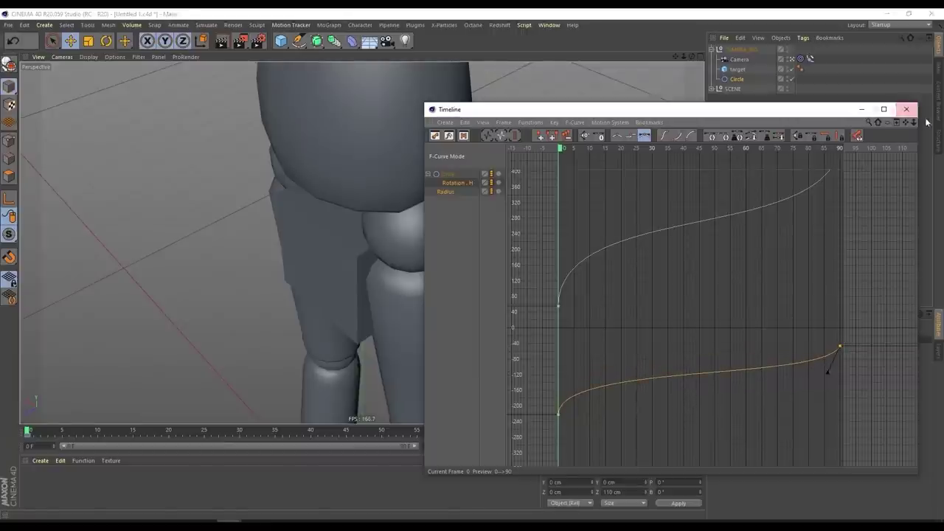
left_click(906, 110)
left_click(510, 448)
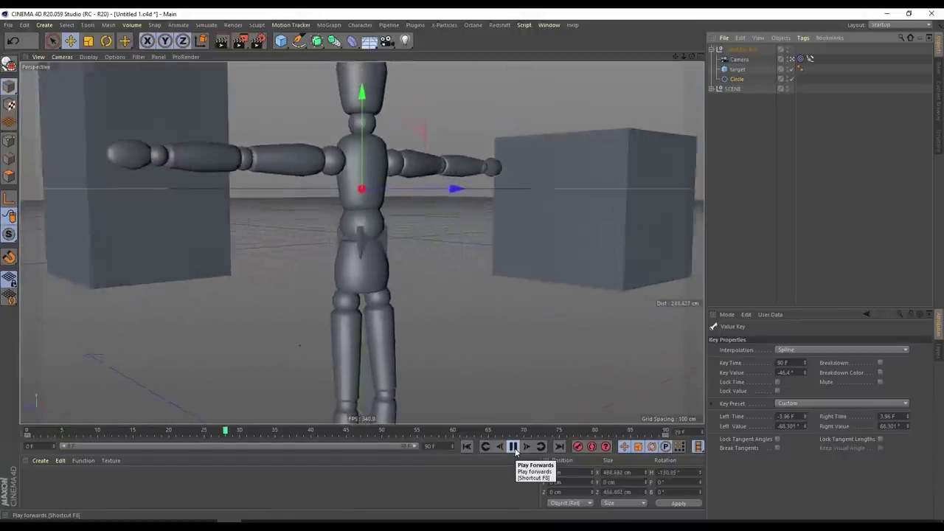
Step: Select the Camera to check its coordinates, then deselect it
left_click(740, 59)
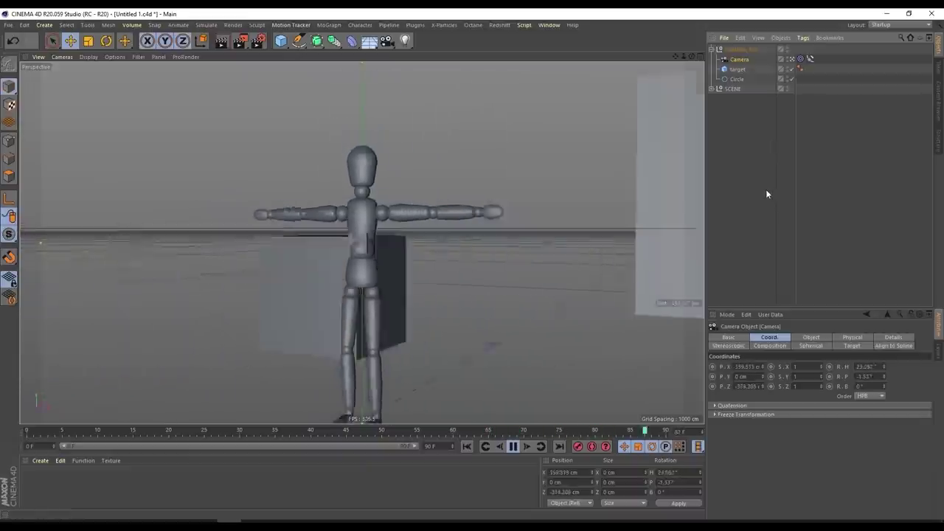
left_click(753, 199)
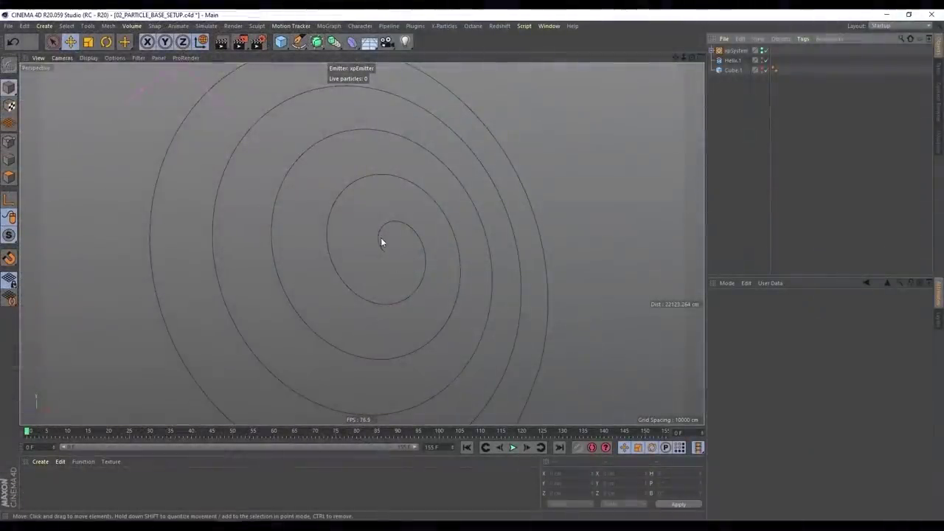
Step: Orbit the perspective view around the Helix spiral spline
mouse_move(392, 234)
left_mouse_down("alt")
mouse_move(394, 222)
mouse_move(420, 226)
mouse_move(397, 225)
mouse_move(401, 245)
mouse_move(385, 243)
left_mouse_up("alt")
Step: Review the xpEmitter, xpVortex, both xpTurbulence and xpSpeed settings under xpSystem
left_click(733, 59)
left_click_drag(442, 234, 494, 214, "alt")
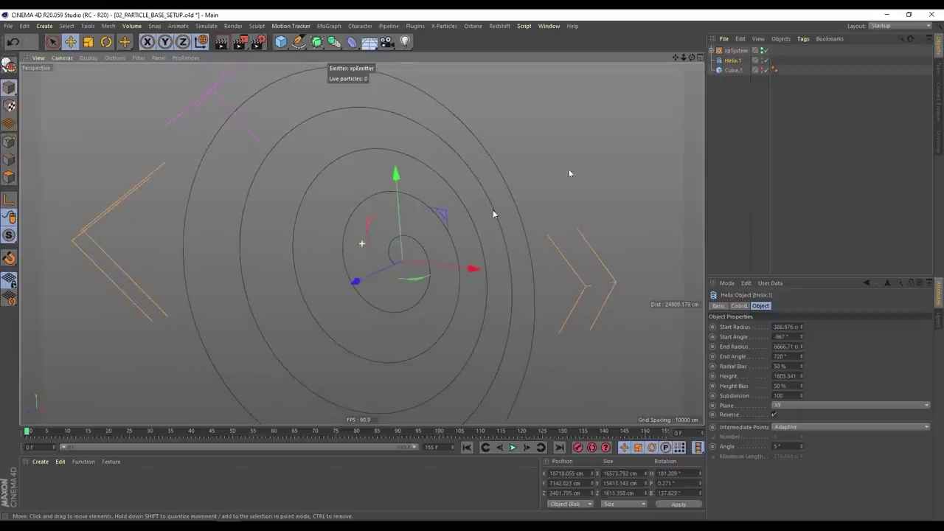
left_click(713, 51)
left_click(747, 90)
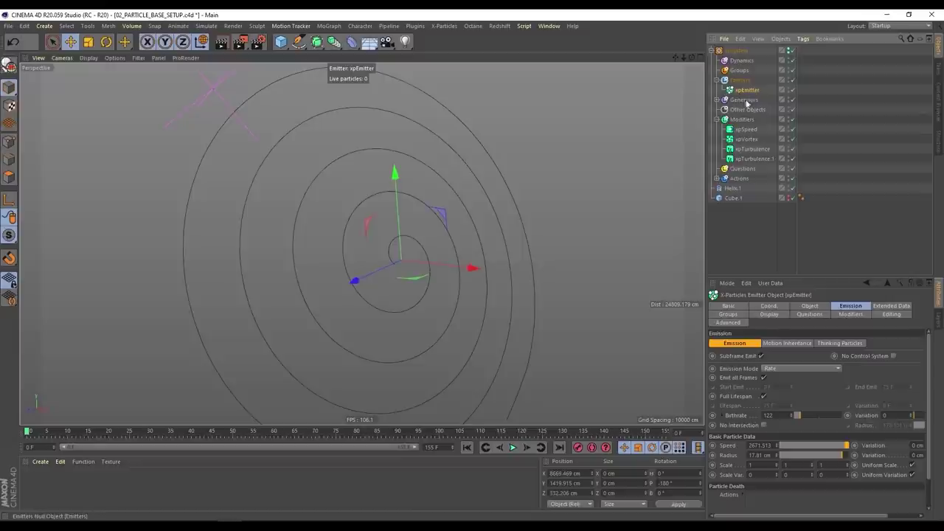
left_click(749, 139)
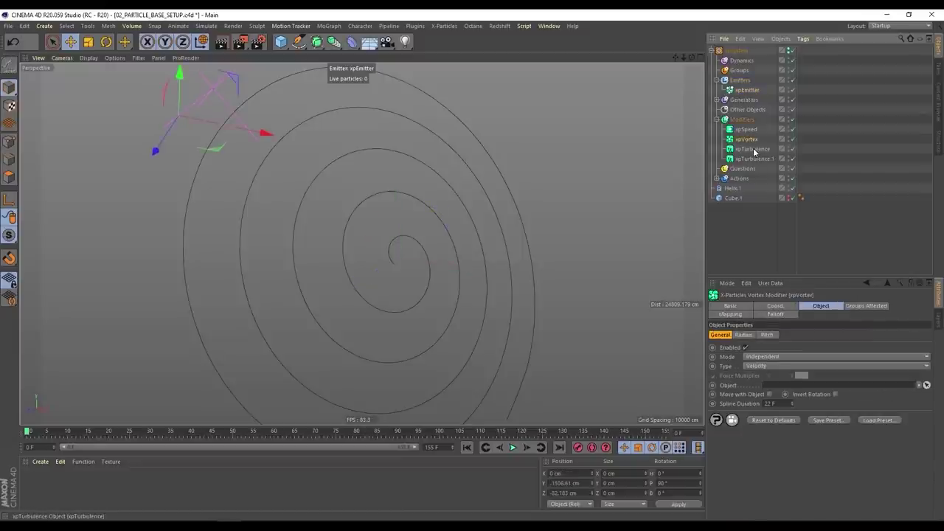
left_click(760, 159)
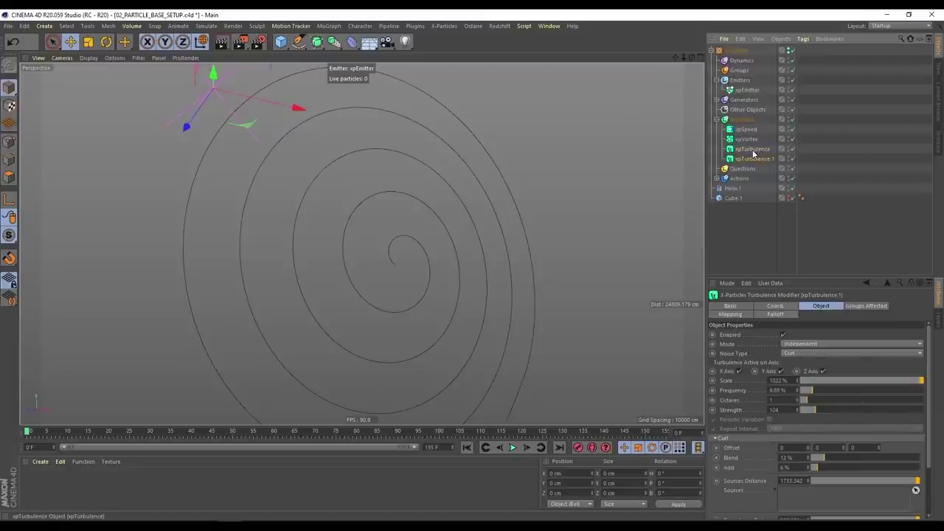
left_click(755, 151)
left_click(754, 159)
left_click(749, 130)
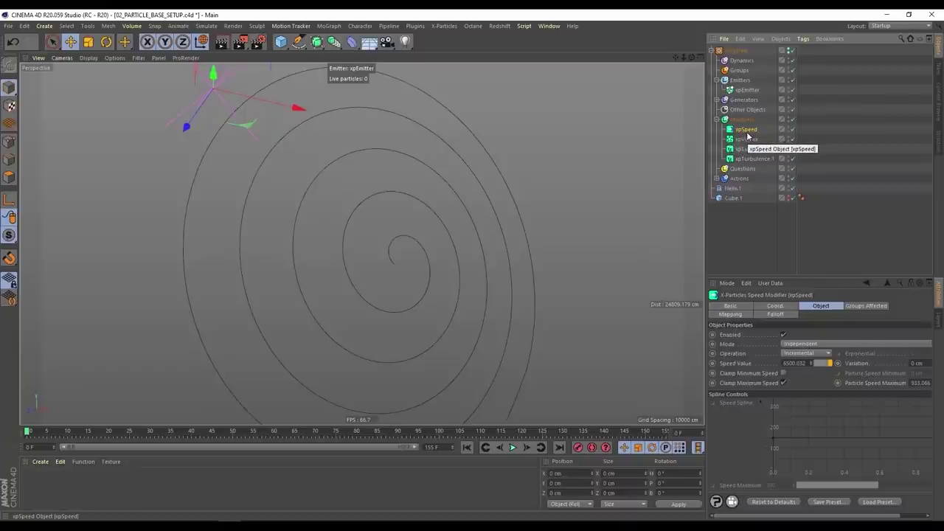
left_click(747, 90)
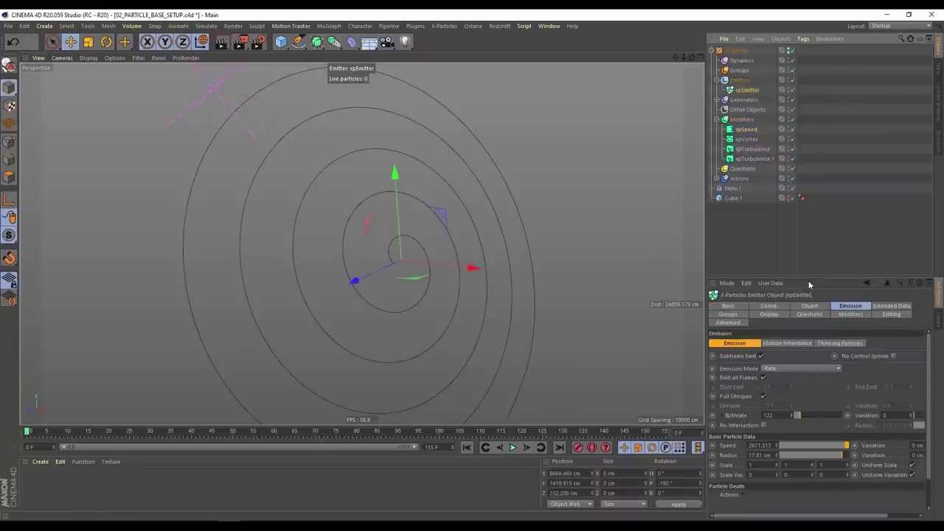
Step: Link Helix.1 as the xpEmitter's source object and return to the Emission settings
left_click_drag(807, 277, 816, 253)
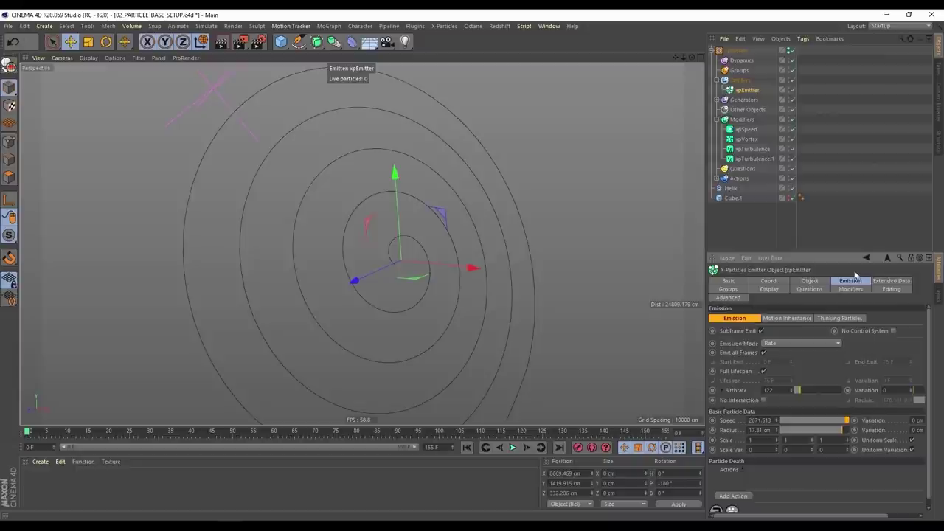
left_click(812, 281)
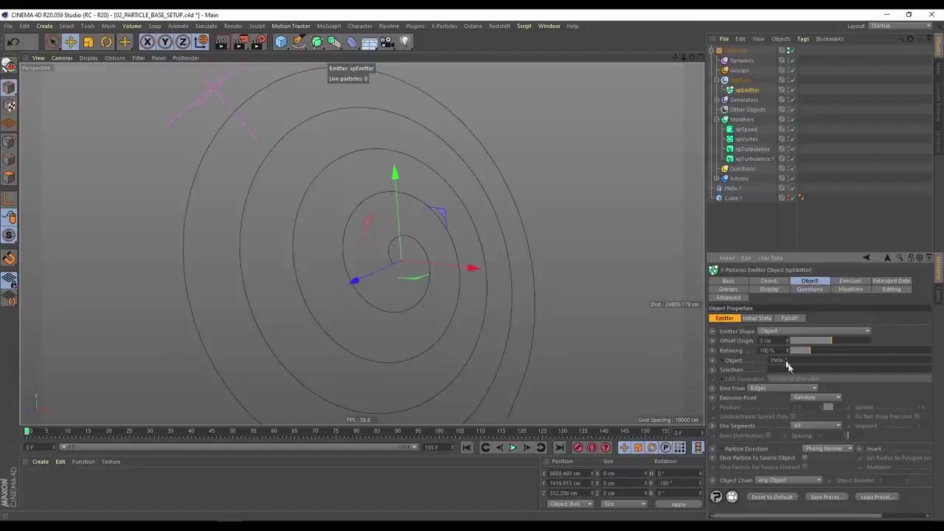
left_click_drag(783, 361, 779, 363)
left_click(854, 286)
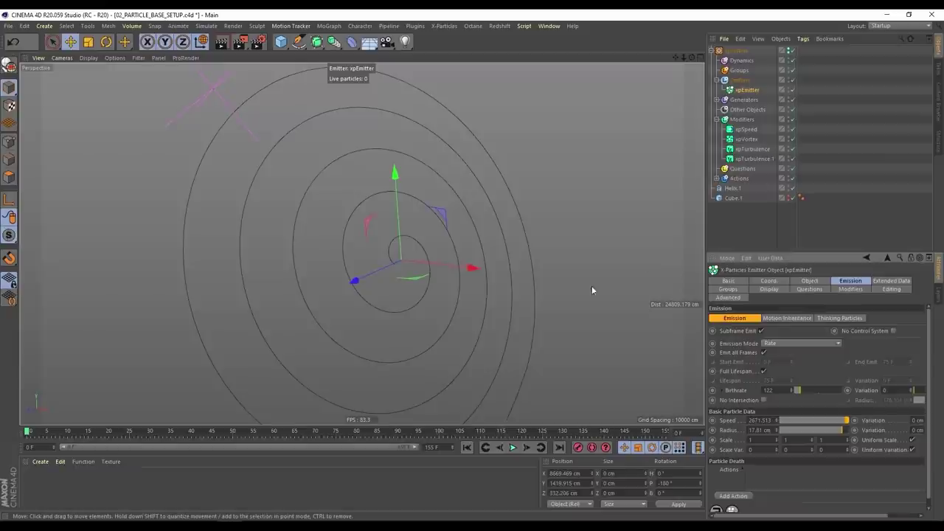
mouse_move(459, 226)
left_mouse_down("alt")
mouse_move(439, 234)
mouse_move(472, 225)
left_mouse_up("alt")
Step: Play the particle simulation and orbit around the swirl, including a top-down view
left_click(514, 448)
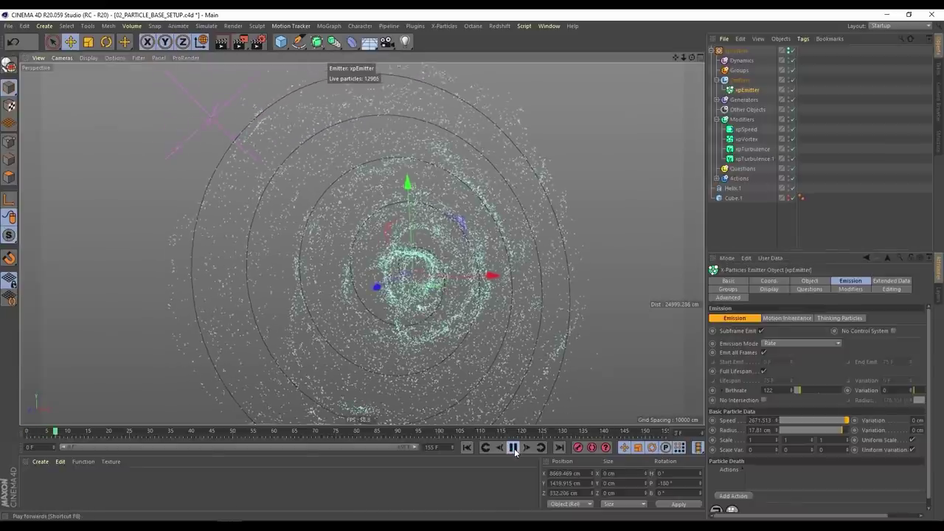
left_click(514, 448)
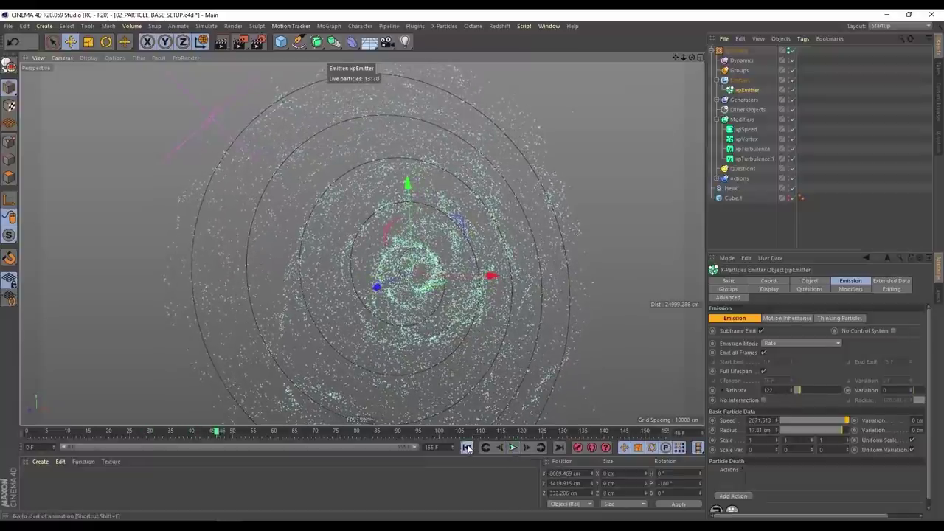
left_click_drag(431, 314, 525, 244, "alt")
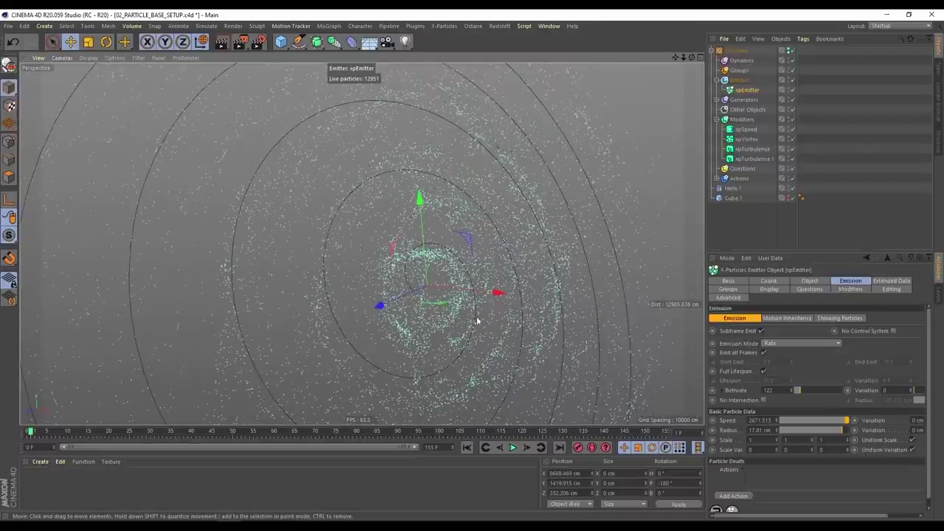
left_click_drag(479, 225, 504, 415, "alt")
left_click(515, 447)
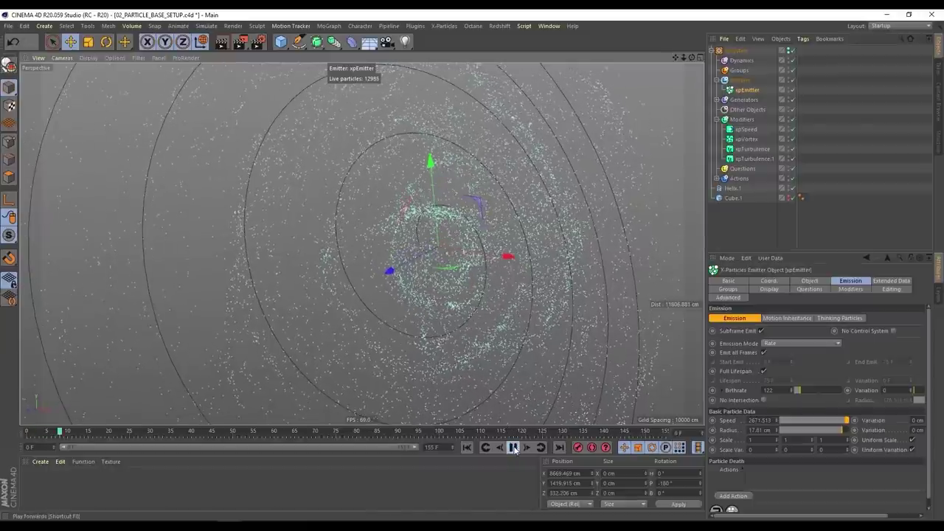
left_click_drag(533, 300, 484, 298, "alt")
left_click_drag(559, 308, 464, 348, "alt")
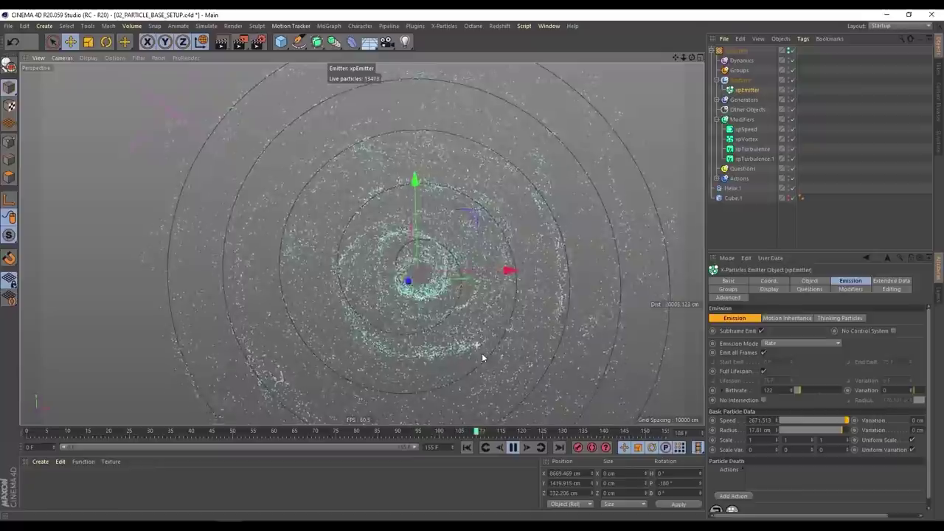
left_click(513, 449)
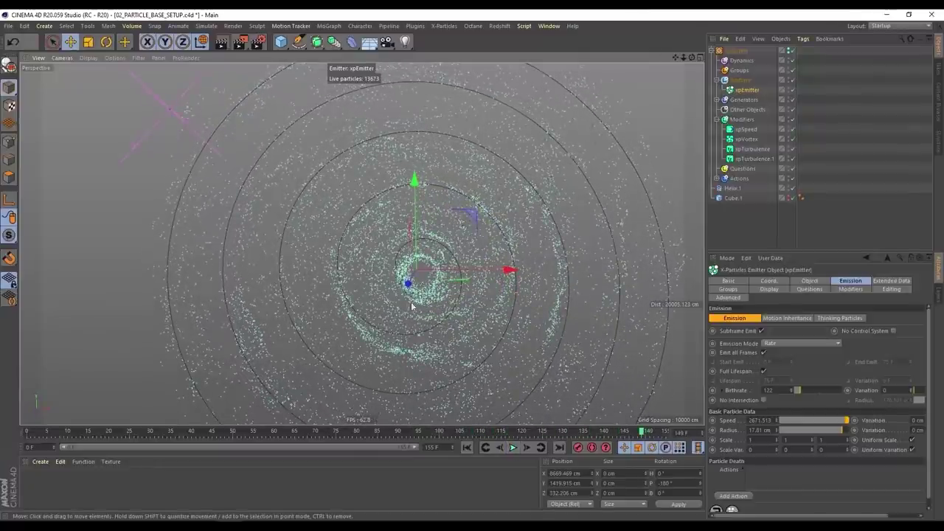
Step: View the particle rings edge-on during playback, then stop and rewind to frame 0
left_click_drag(410, 341, 472, 347, "alt")
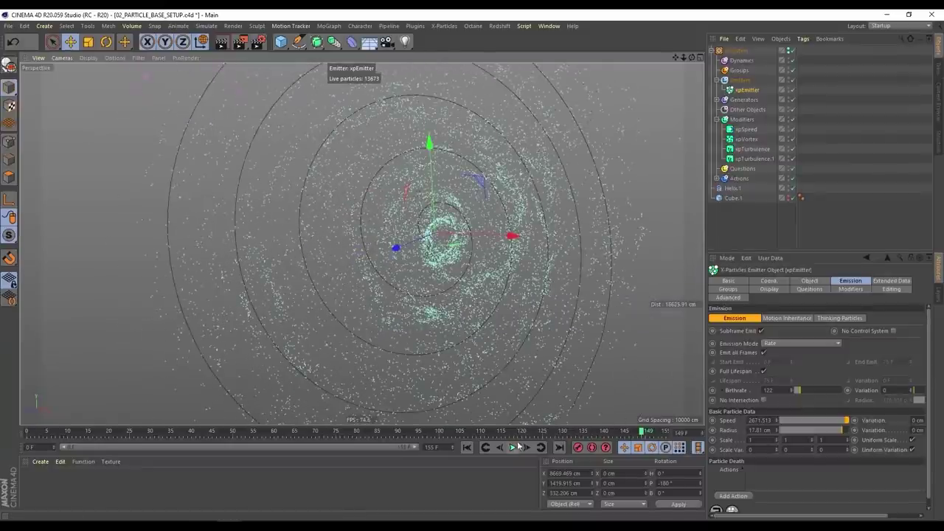
left_click(513, 449)
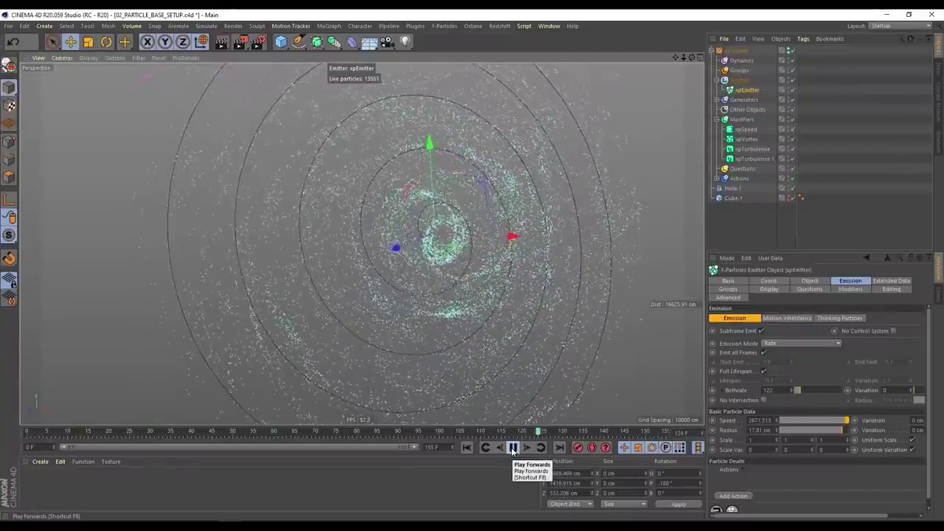
left_click(514, 447)
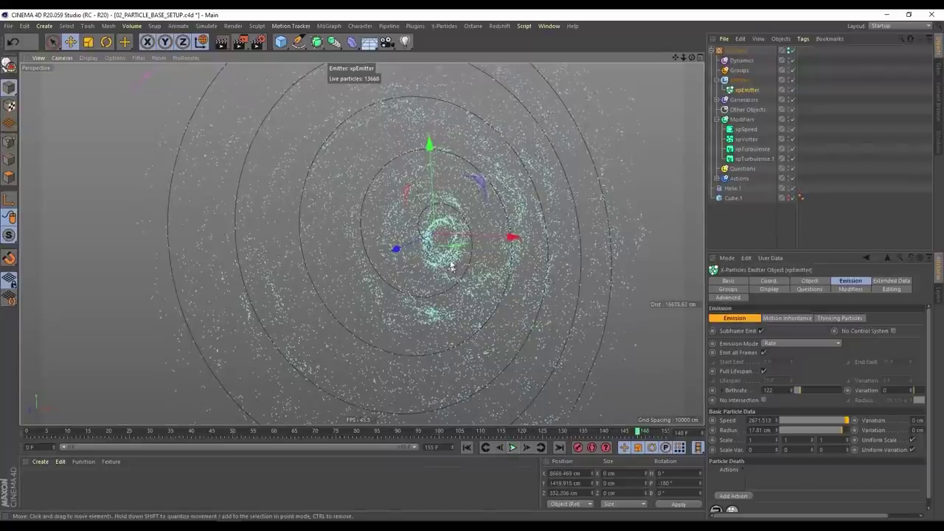
left_click_drag(443, 277, 460, 201, "alt")
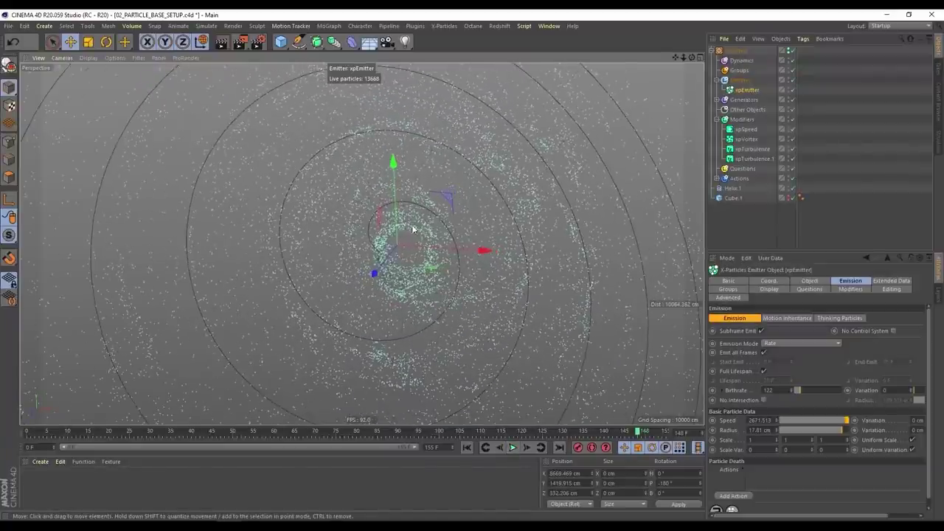
scroll(429, 225, "up", 3)
left_click(467, 448)
scroll(393, 292, "down", 2)
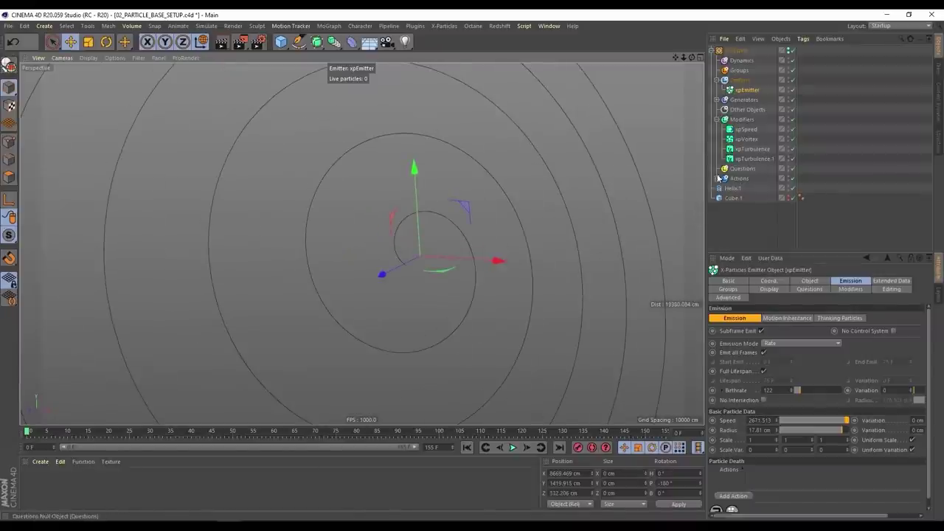
Step: Add an xpCache to Other Objects with Cache Type set to Internal (Memory)
left_click(743, 109)
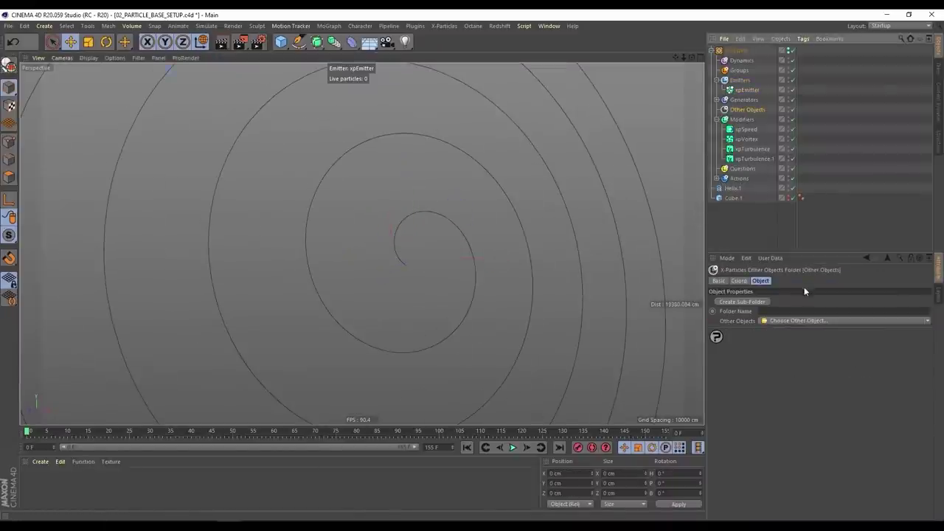
left_click(794, 321)
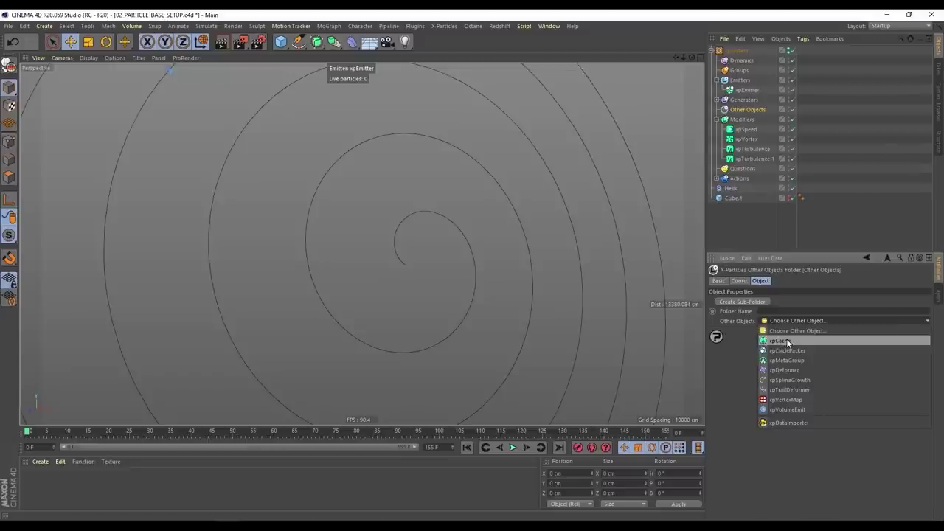
left_click(782, 341)
left_click(857, 314)
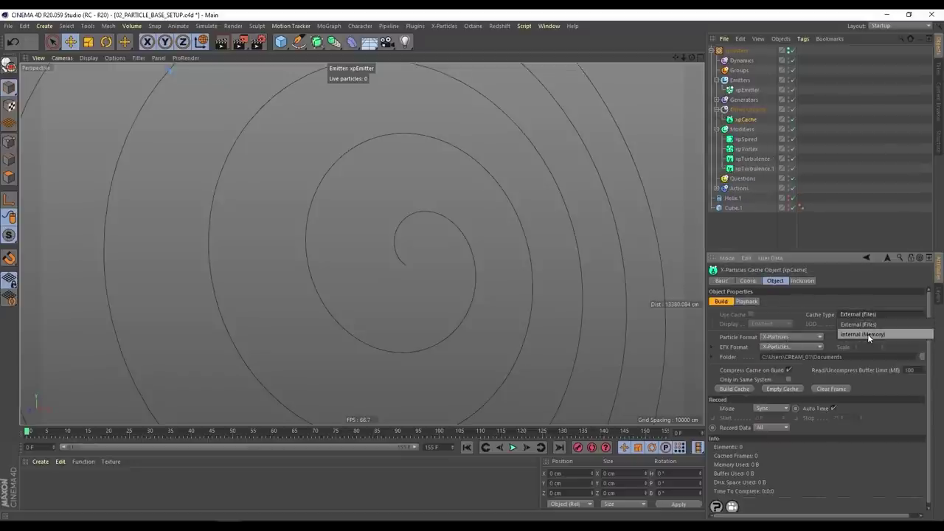
left_click(868, 333)
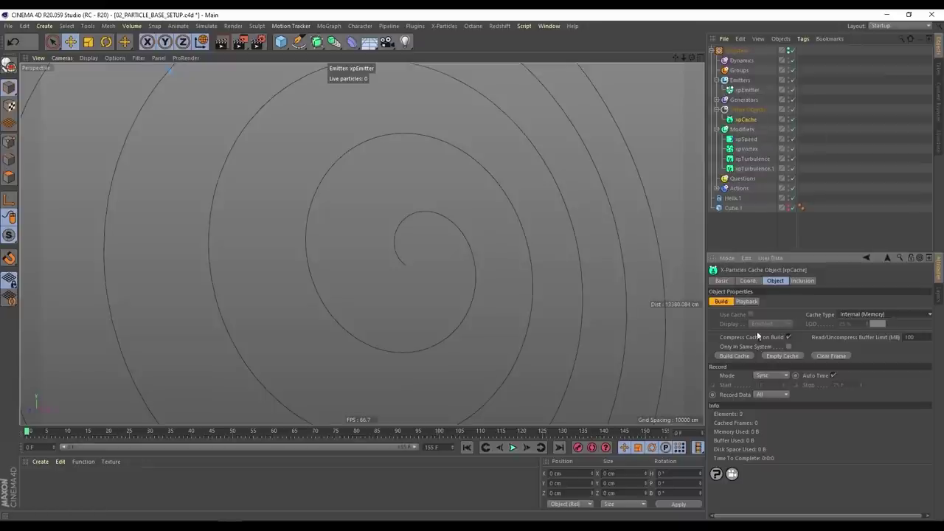
Step: Build the 155-frame particle cache and scrub through the cached swirl
left_click(734, 355)
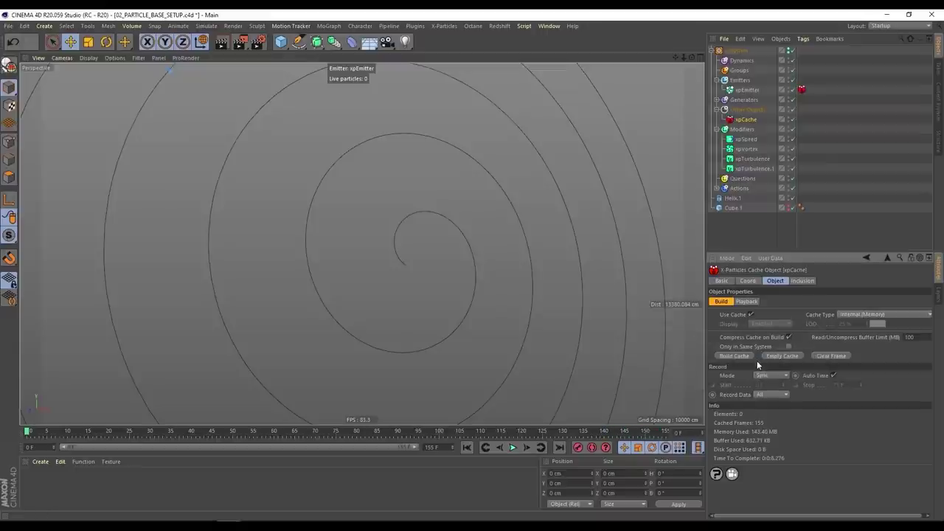
left_click_drag(380, 437, 266, 434)
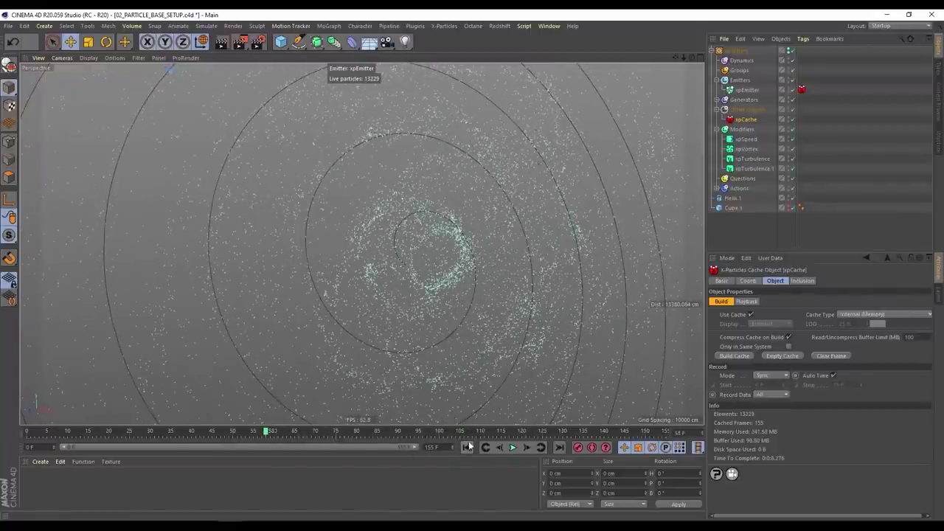
left_click_drag(440, 272, 433, 434, "alt")
Step: At frame 0, show the xpGenerator and its Pyramid clone source's 97.24 cm settings
left_click(467, 447)
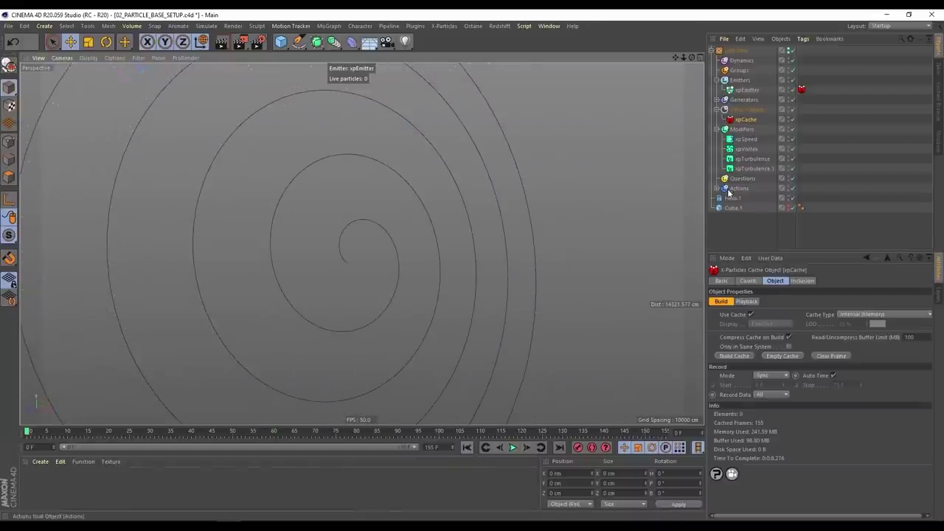
left_click(718, 99)
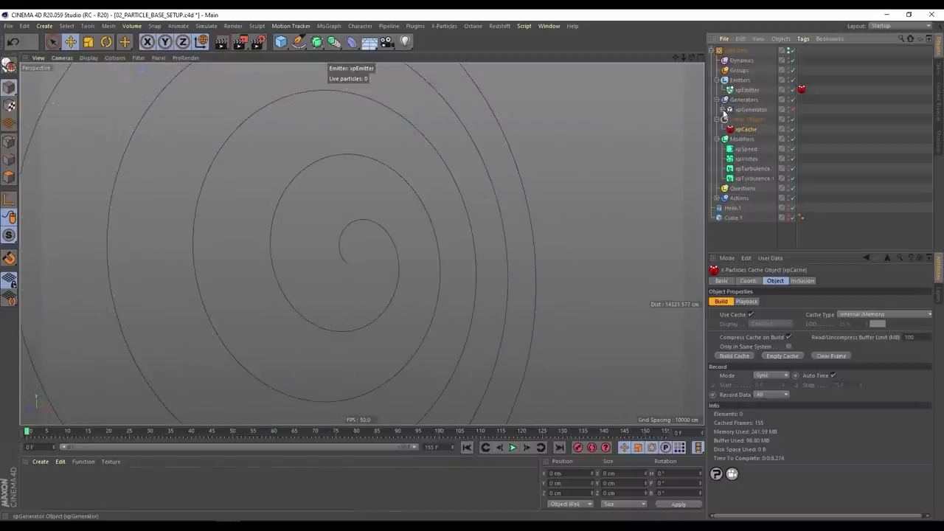
left_click(753, 110)
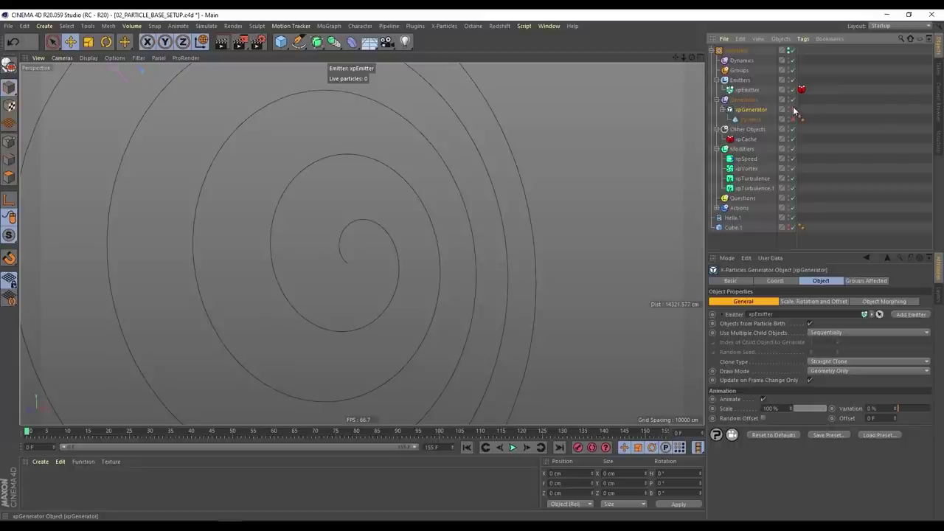
left_click(744, 119)
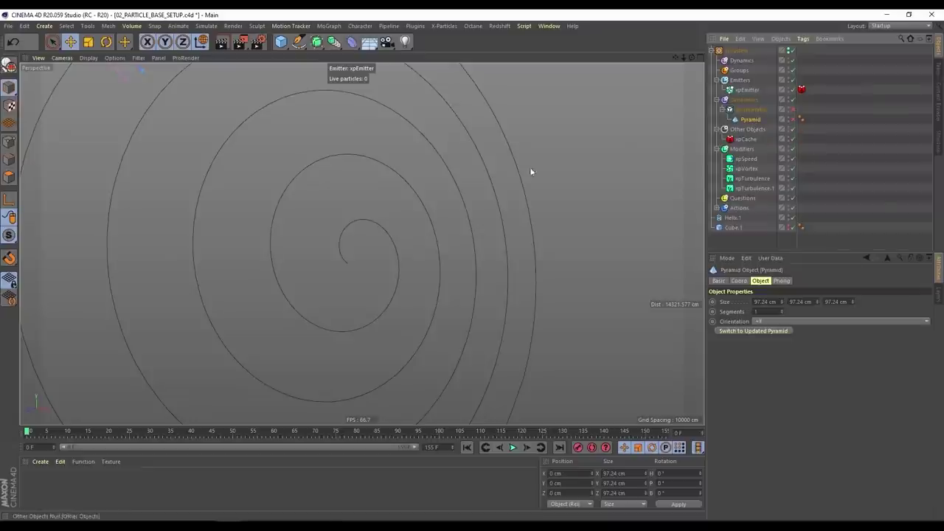
mouse_move(395, 241)
left_mouse_down("alt")
mouse_move(363, 224)
mouse_move(380, 248)
left_mouse_up("alt")
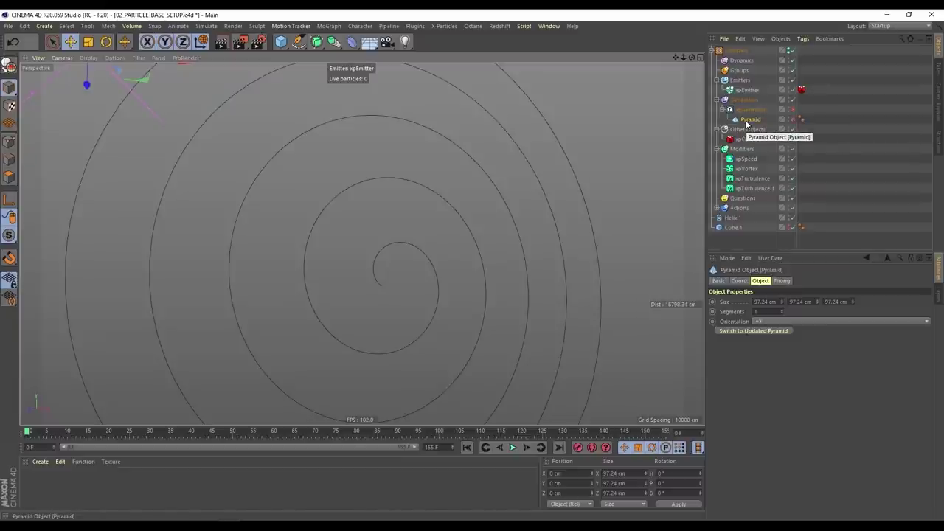
Step: Dismiss the primitives list without adding anything and jump to frame 70
left_click(281, 41)
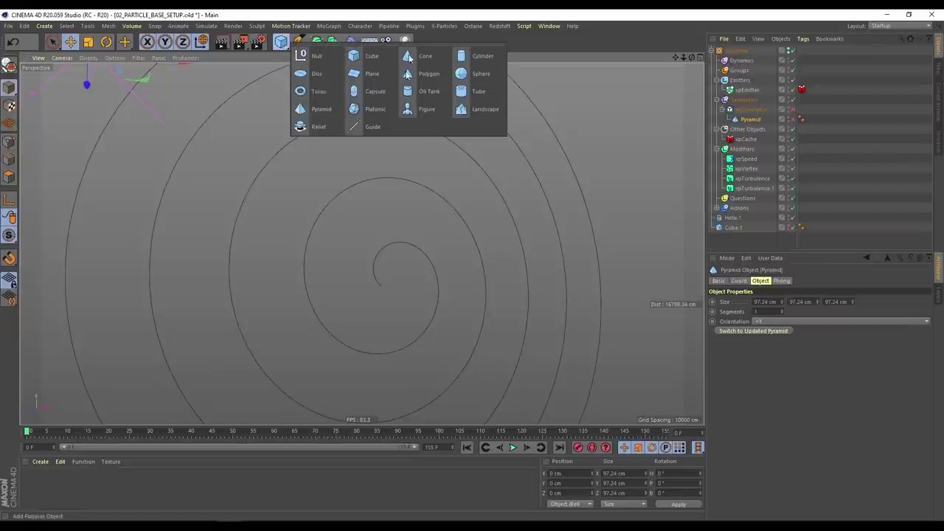
left_click(751, 123)
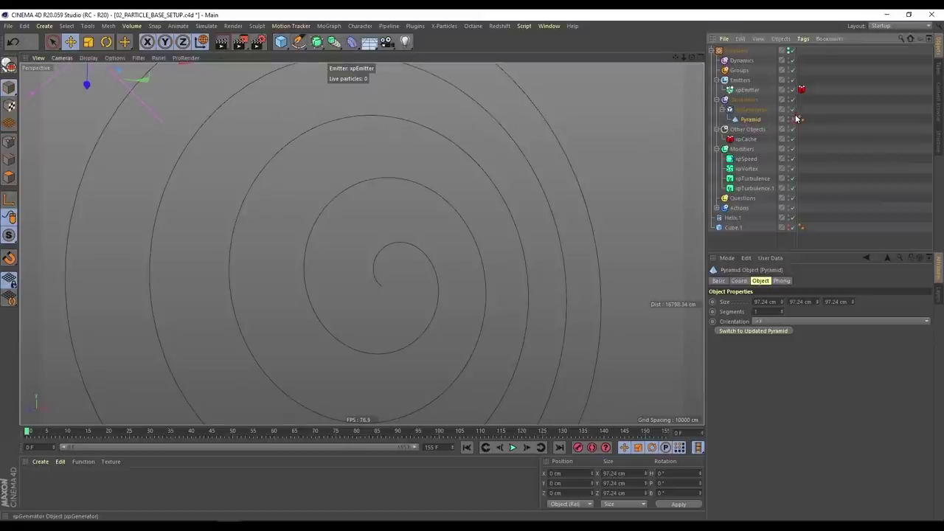
left_click(317, 434)
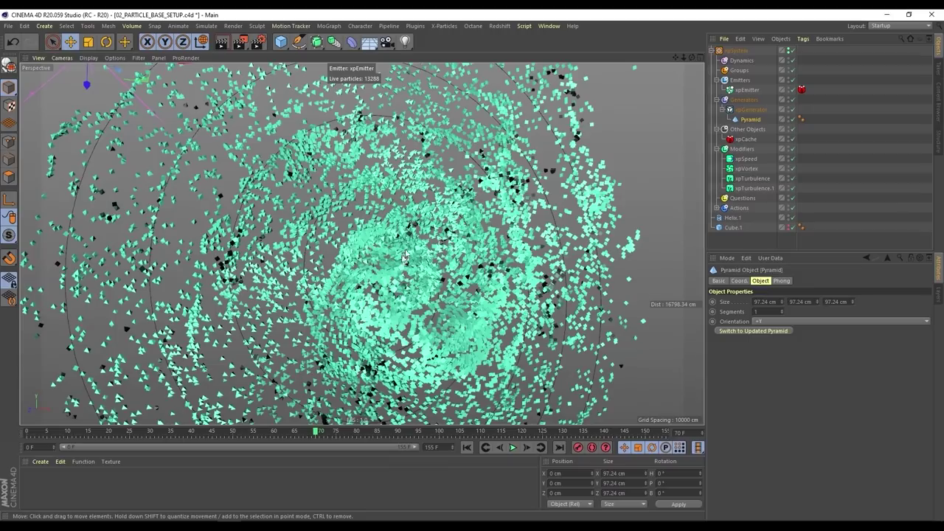
Step: Orbit around the pyramid clone swirl, then rewind to frame 0 and select xpGenerator
left_click_drag(457, 226, 397, 183, "alt")
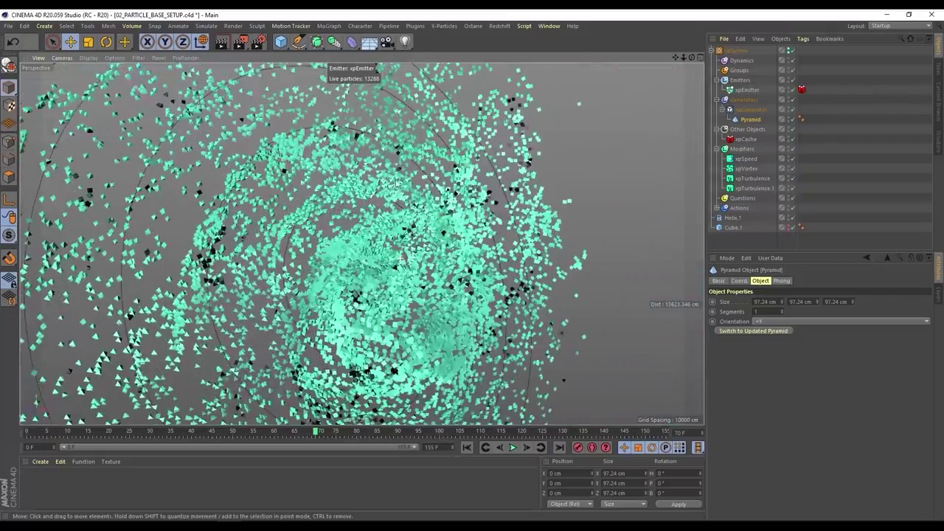
left_click_drag(446, 246, 494, 185, "alt")
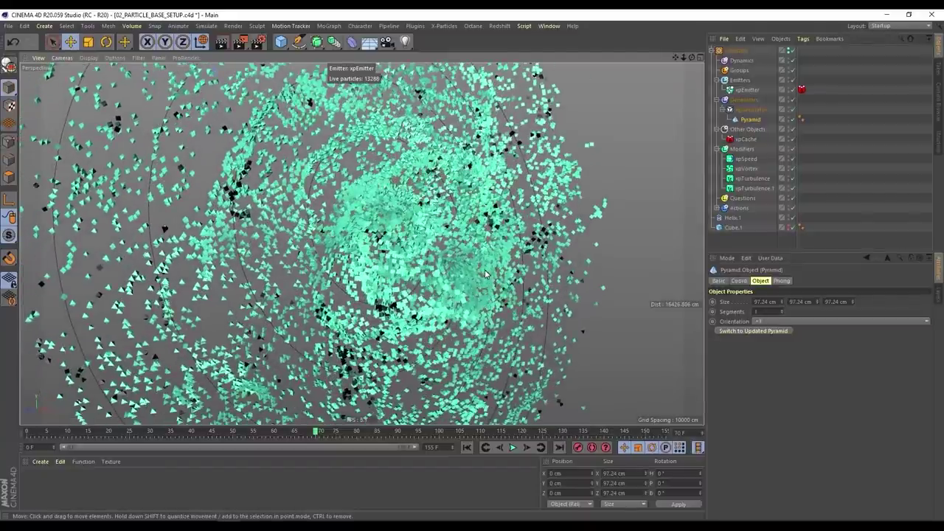
left_click_drag(402, 229, 419, 188, "alt")
scroll(414, 232, "down", 3)
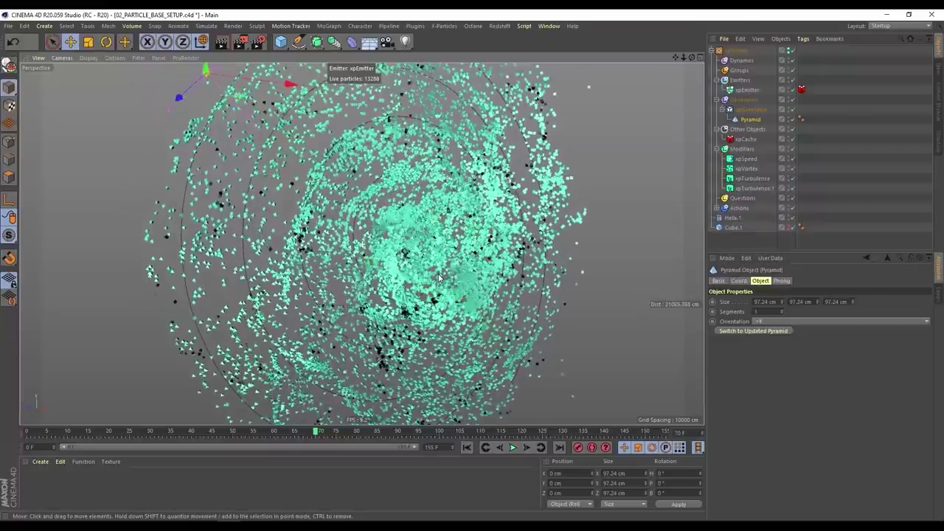
left_click_drag(438, 277, 460, 266, "alt")
left_click_drag(413, 237, 393, 252, "alt")
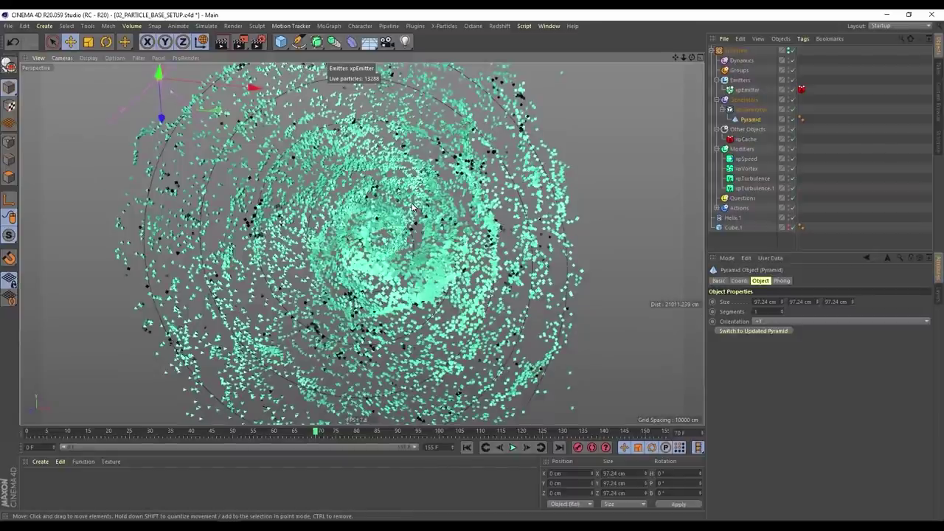
left_click_drag(378, 243, 469, 369, "alt")
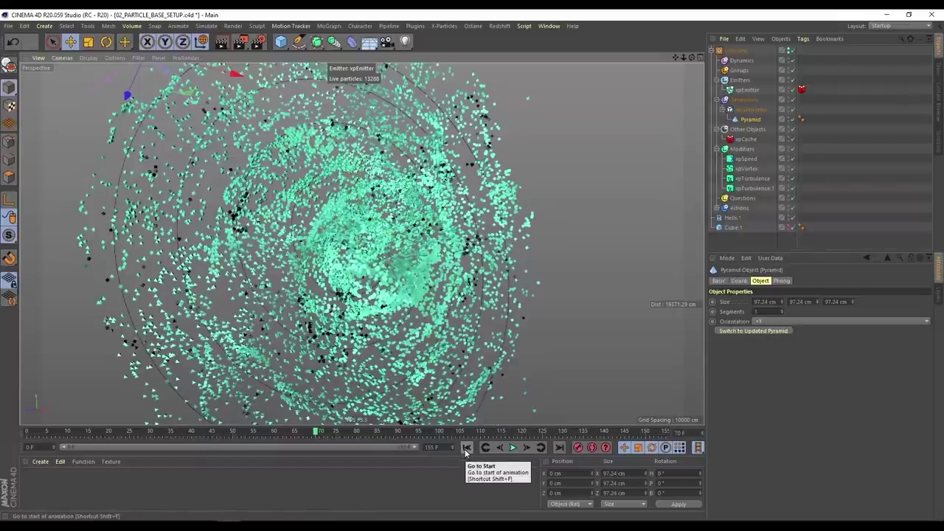
left_click(466, 448)
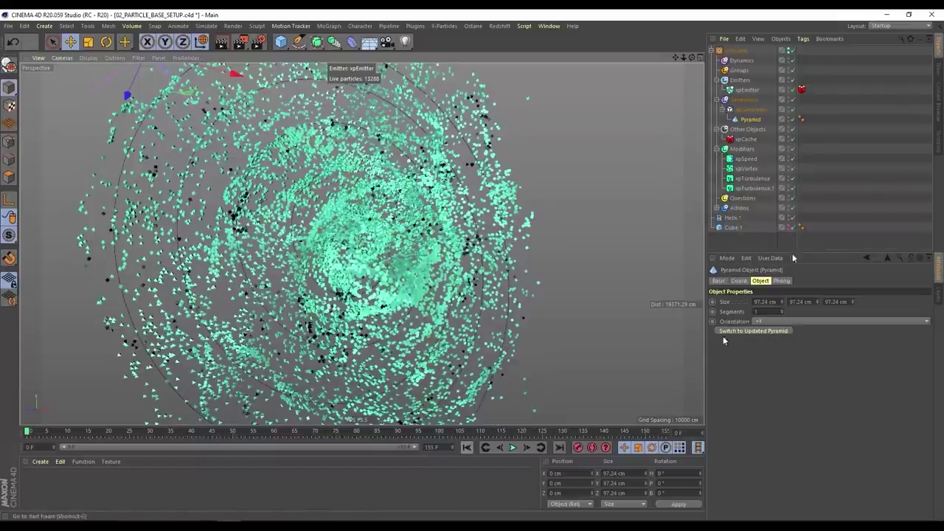
left_click(758, 111)
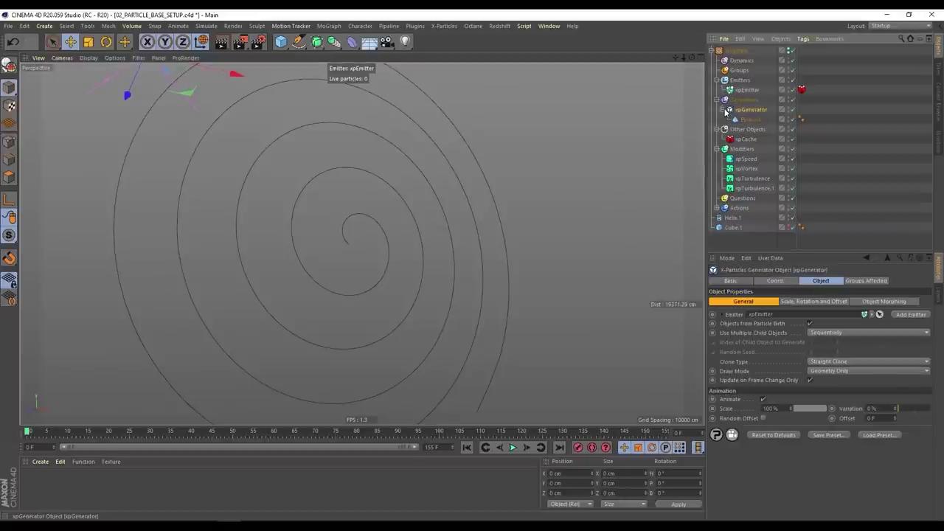
Step: Export frames 0–125 to Alembic as 02_PARTICLE_BASE_SETUP.abc
left_click(726, 111)
left_click(9, 27)
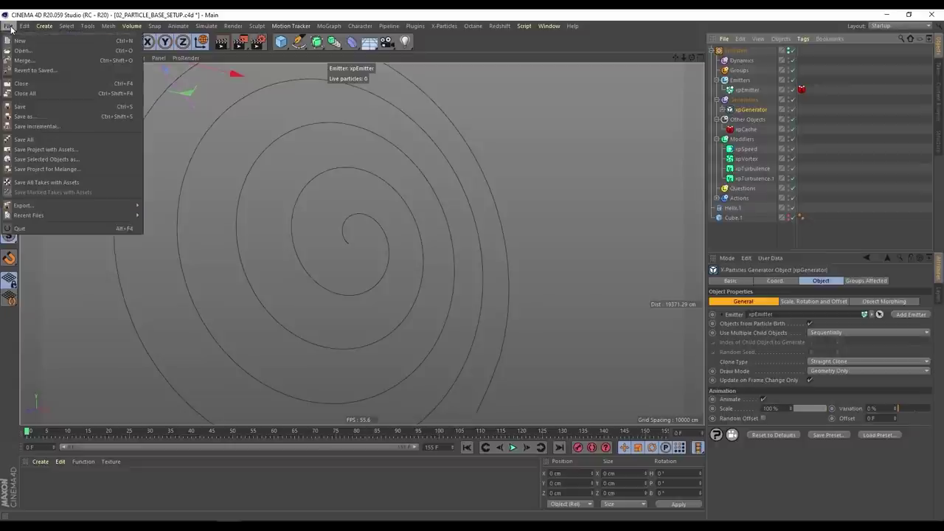
mouse_move(79, 205)
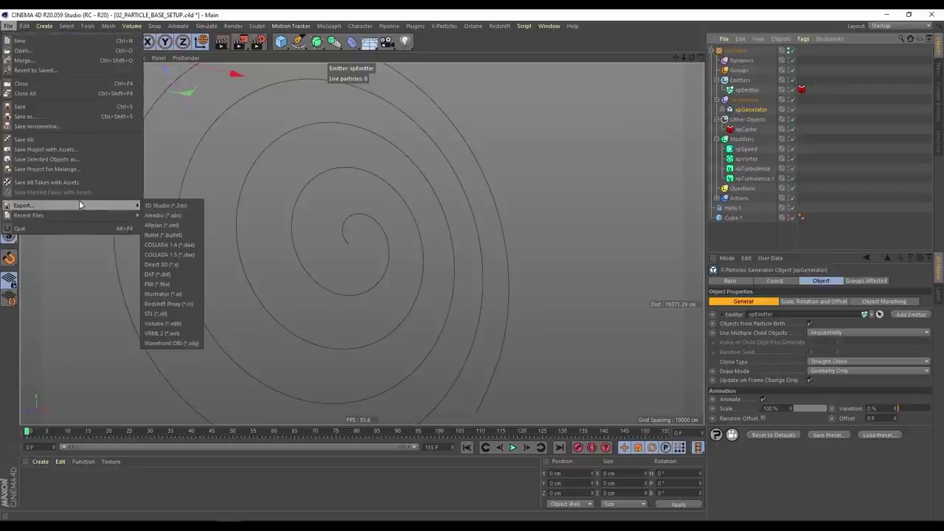
left_click(175, 214)
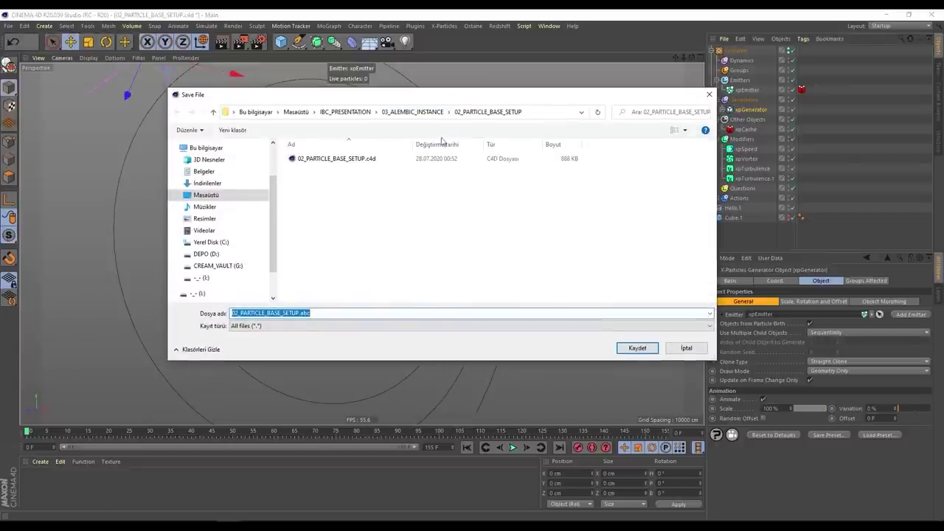
left_click(640, 350)
left_click_drag(622, 250, 415, 132)
double_click(405, 171)
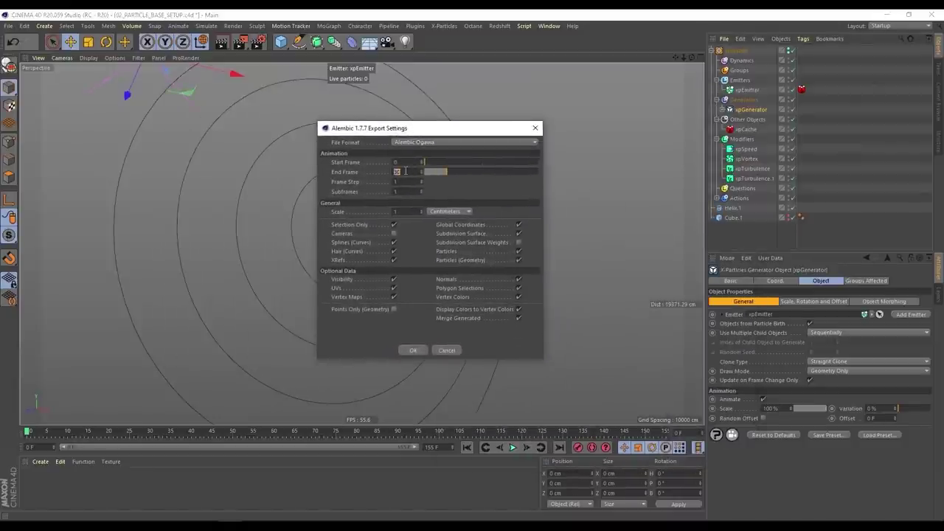
type("90")
key("Return")
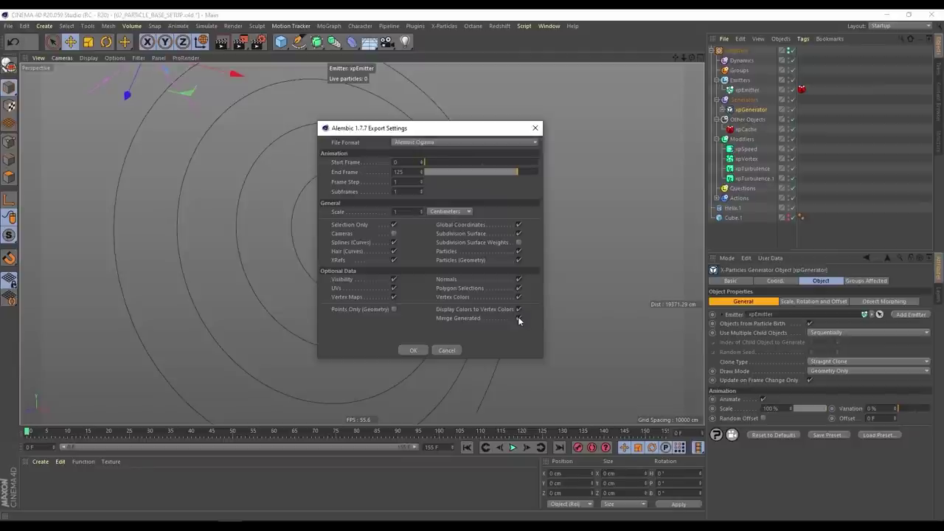
left_click(413, 350)
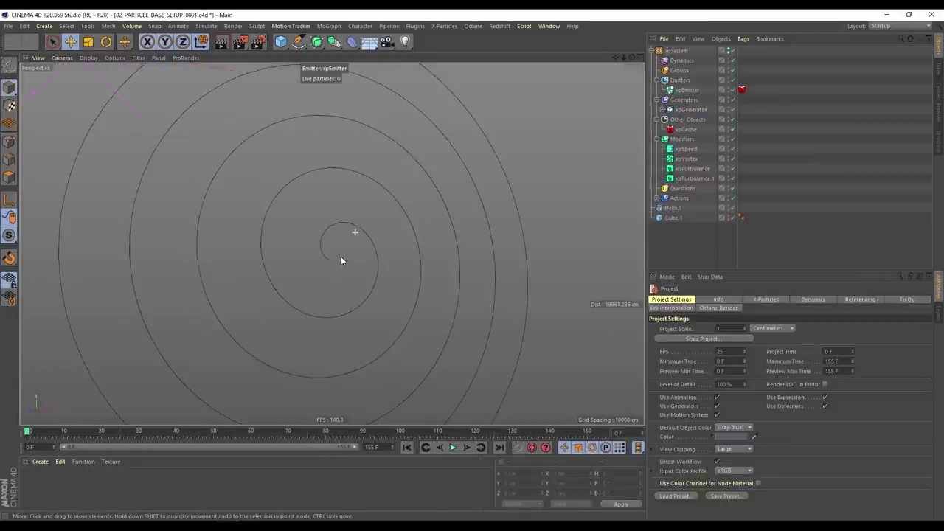
Step: Accept the Alembic import settings, view the swirl at frame 28, and select xpGenerator
mouse_move(359, 231)
left_mouse_down("alt")
mouse_move(317, 224)
mouse_move(348, 219)
left_mouse_up("alt")
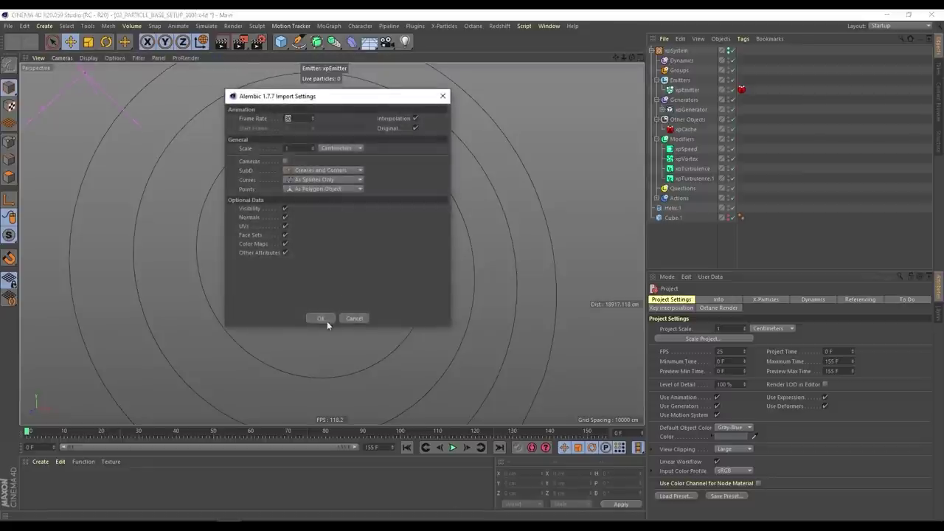
left_click(320, 317)
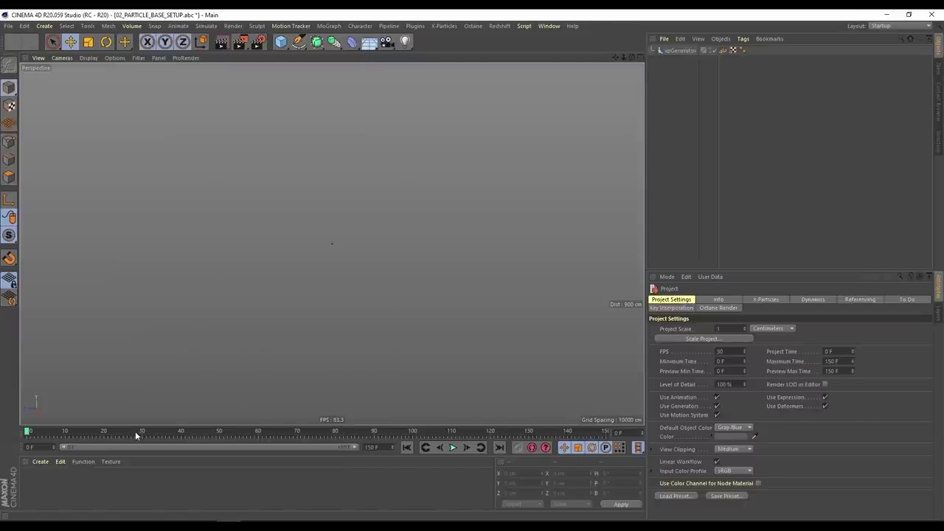
left_click(135, 430)
left_click_drag(361, 235, 293, 245, "alt")
left_click_drag(321, 242, 369, 240, "alt")
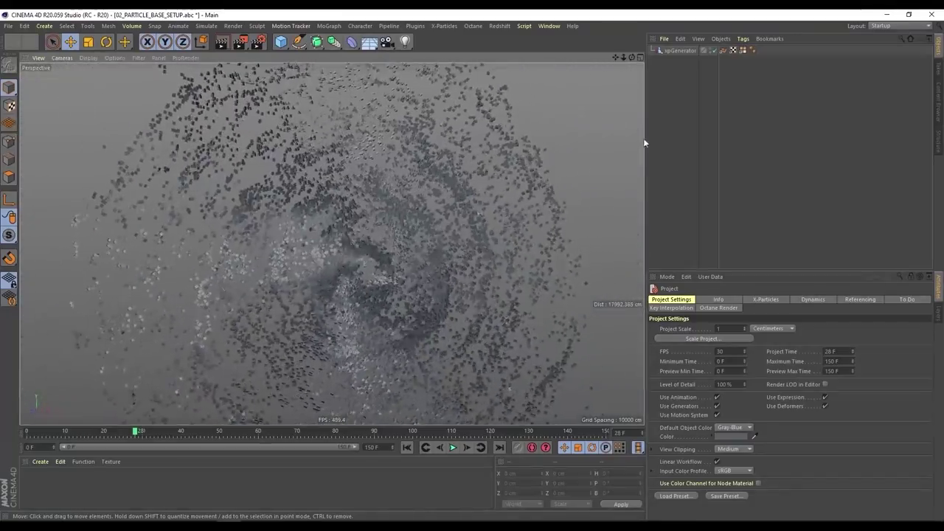
left_click(680, 50)
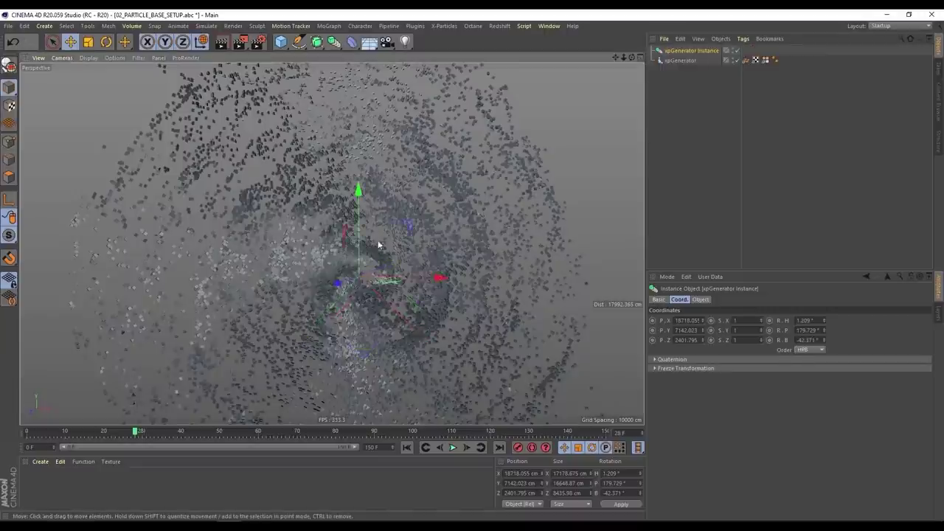
Step: Push the xpGenerator instance further along Z and rotate it about 29 degrees
left_click_drag(378, 245, 402, 281, "alt")
left_click_drag(339, 272, 326, 264)
key("r")
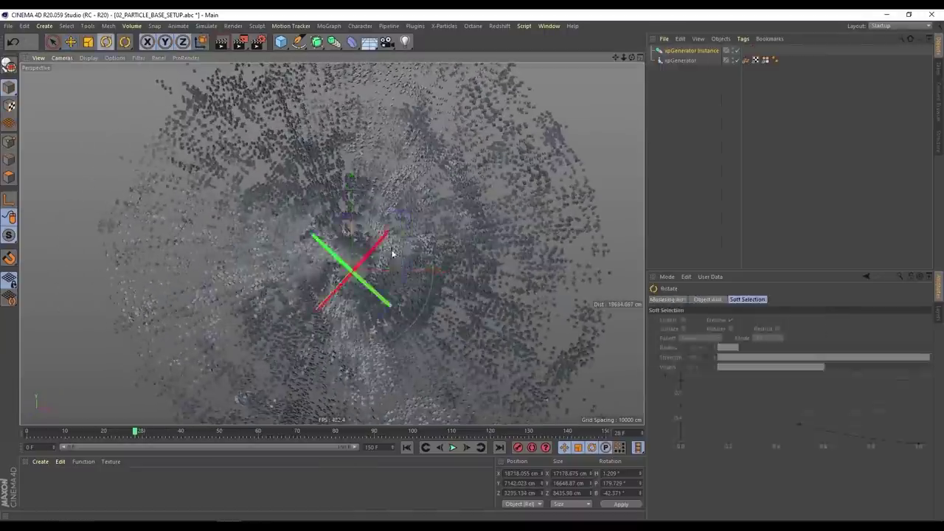
left_click_drag(395, 241, 402, 269)
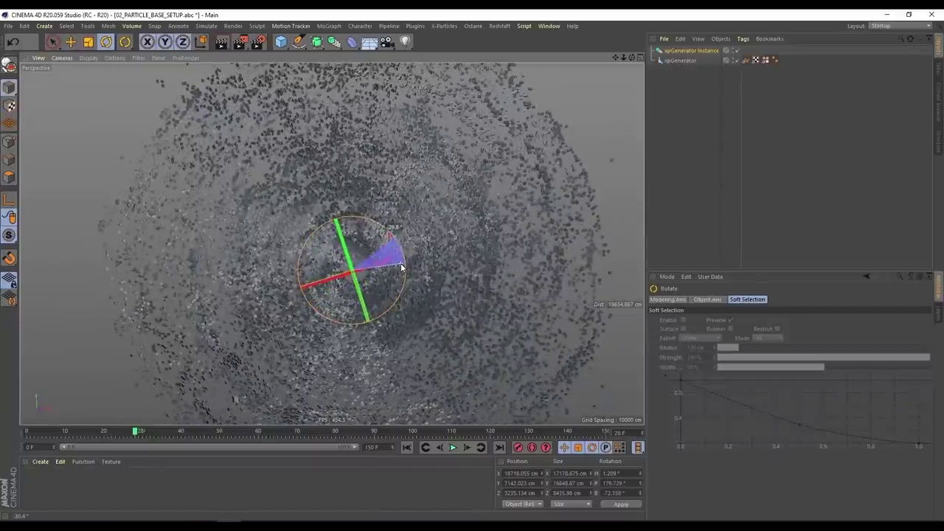
left_click_drag(406, 231, 511, 150, "alt")
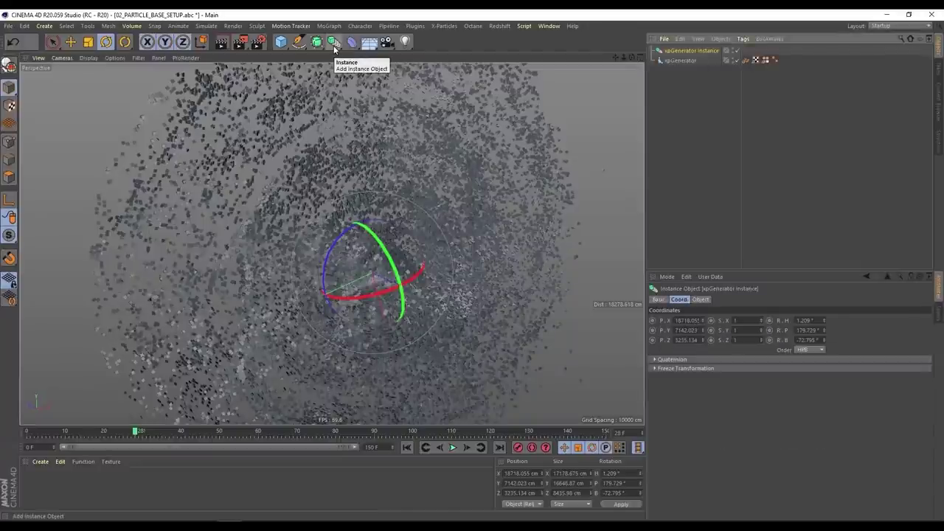
Step: Move the second instance about 970 cm along Z and rotate it a few degrees more
key("e")
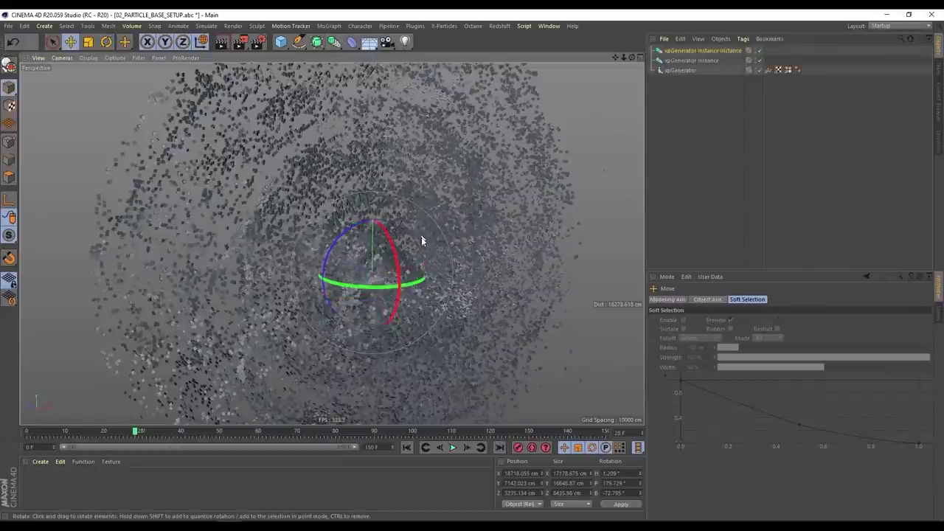
left_click_drag(356, 265, 402, 217)
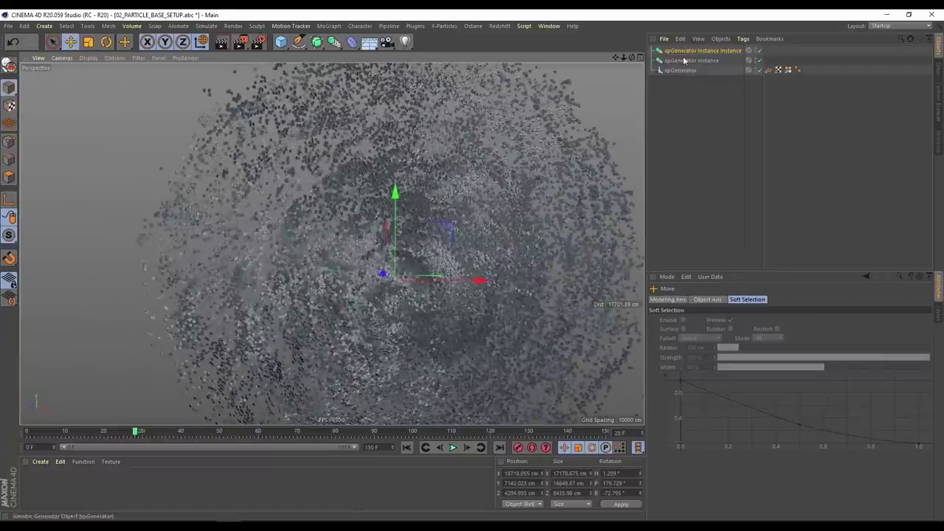
key("r")
left_click_drag(392, 236, 385, 235)
middle_click_drag(460, 297, 558, 196, "alt")
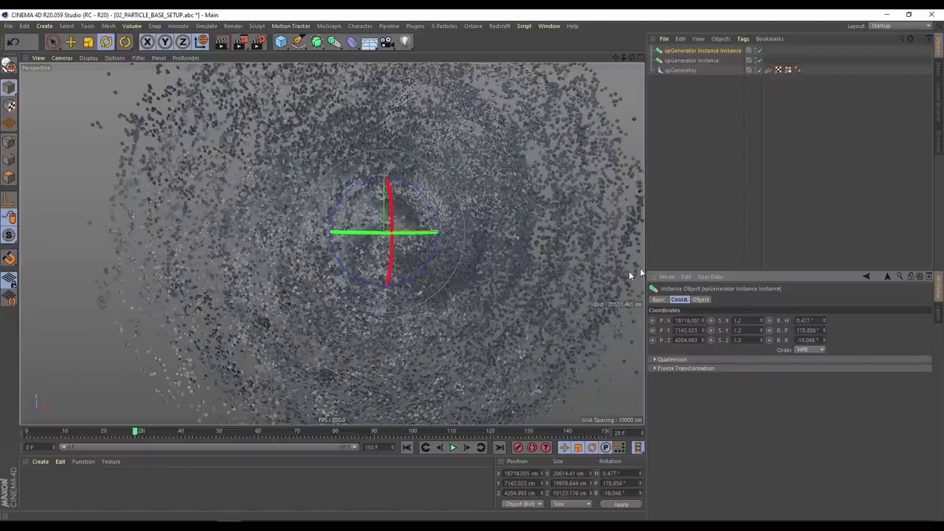
left_click_drag(507, 241, 431, 196, "alt")
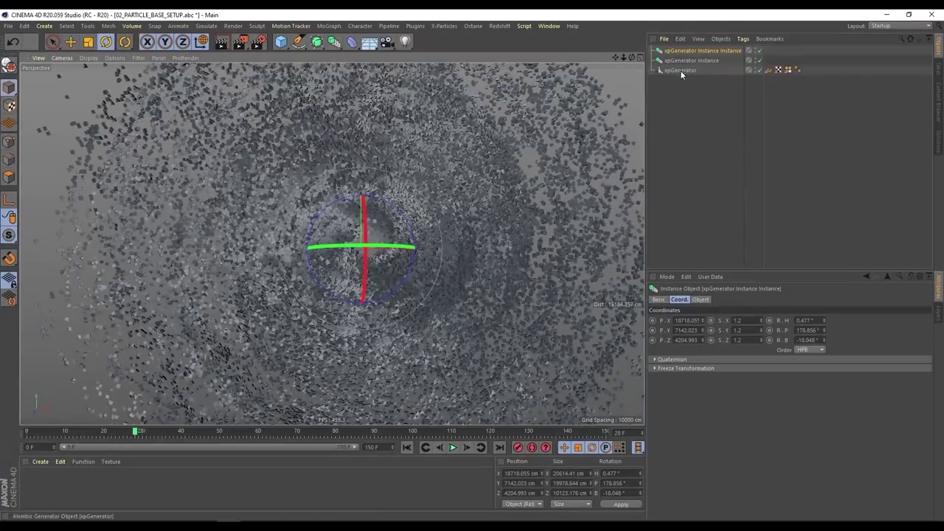
left_click_drag(412, 340, 446, 214, "alt")
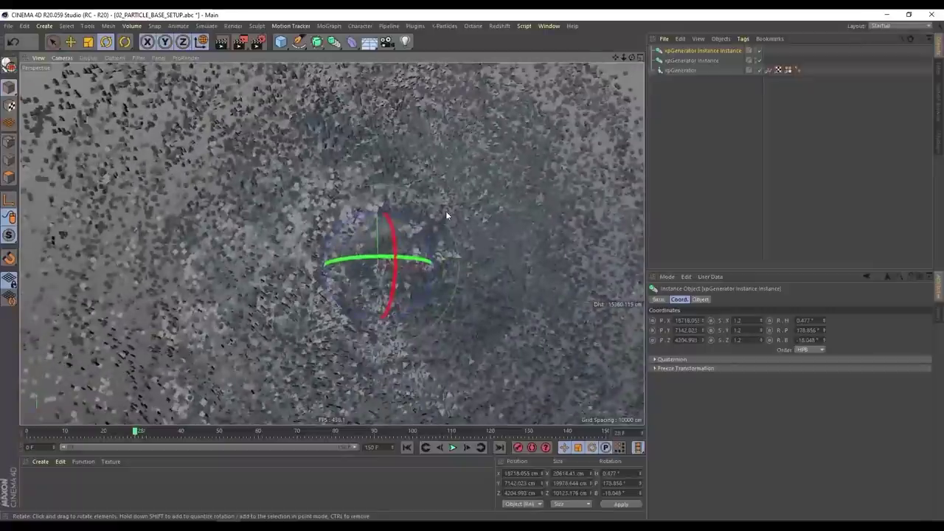
left_click_drag(497, 127, 441, 200, "alt")
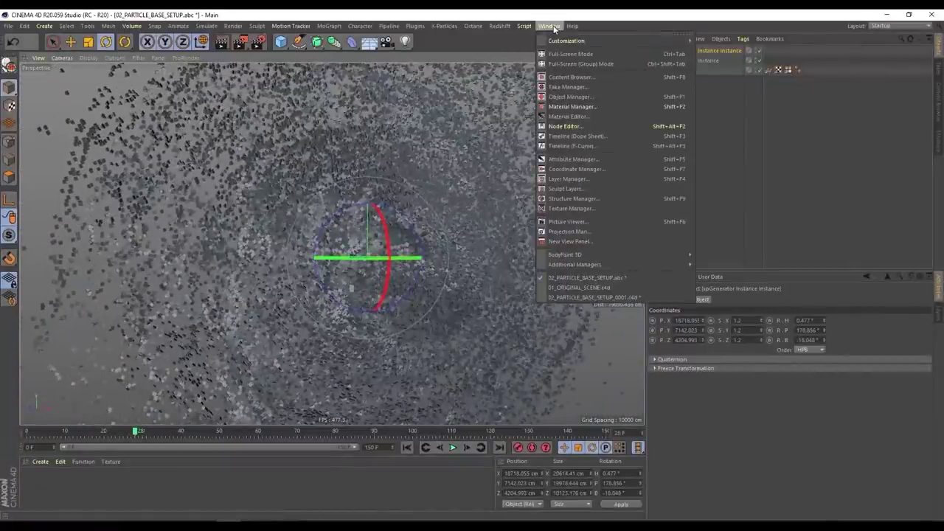
Step: Switch to 01_ORIGINAL_SCENE.c4d and show its scene info: about 912,344 points, 46 objects
left_click(597, 287)
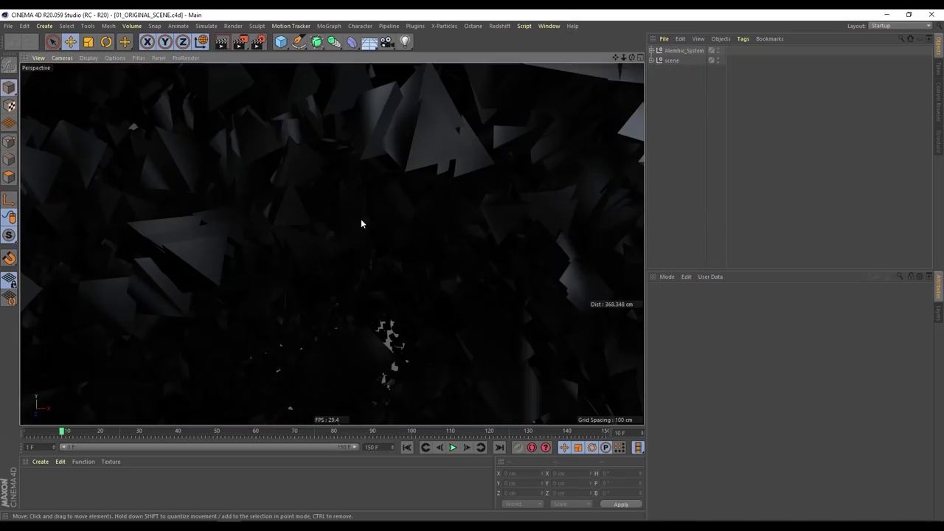
right_click_drag(392, 178, 349, 297, "alt")
right_click_drag(377, 220, 341, 368, "alt")
left_click_drag(341, 367, 377, 209, "alt")
right_click_drag(376, 209, 402, 174, "alt")
left_click_drag(402, 175, 409, 212, "alt")
right_click_drag(409, 209, 312, 258, "alt")
left_click_drag(313, 258, 455, 216, "alt")
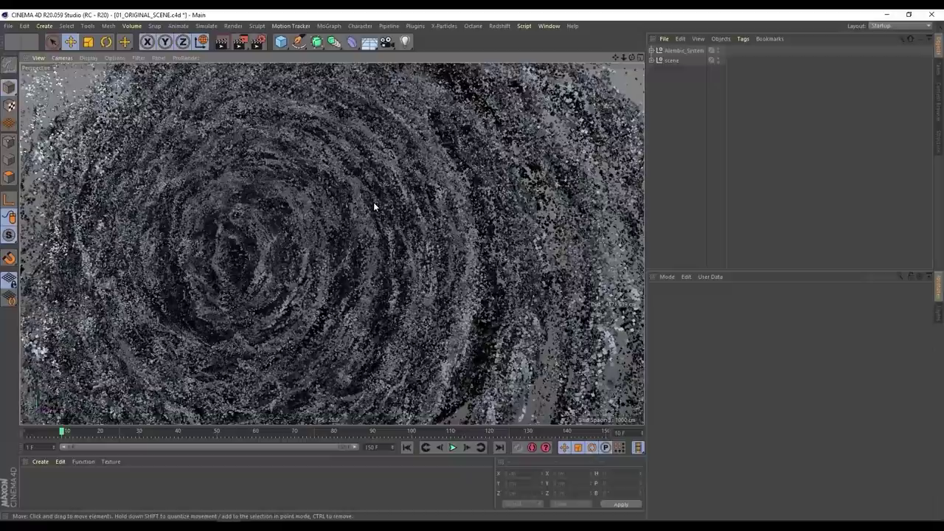
key("ctrl+i")
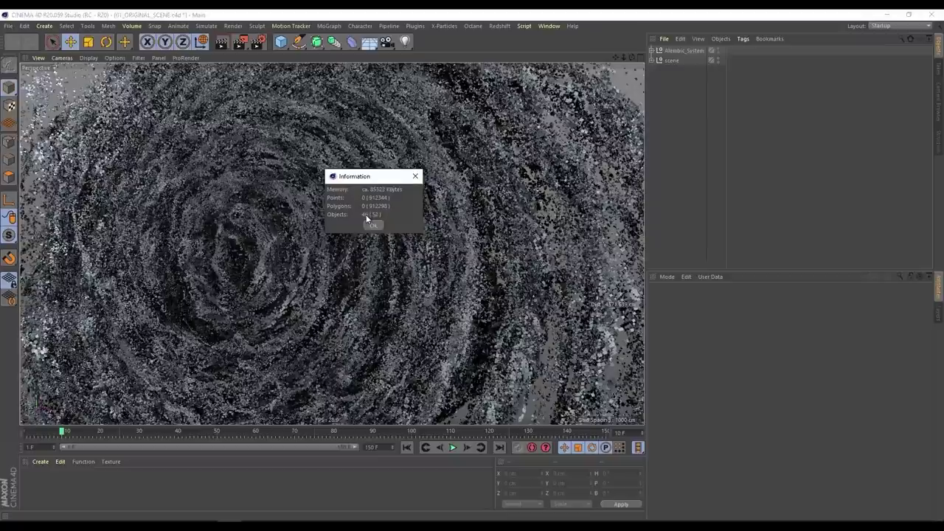
Step: Close the scene information and orbit in close over the particle shards
left_click(373, 224)
left_click_drag(257, 258, 509, 196, "alt")
left_click_drag(424, 184, 394, 286, "alt")
right_click_drag(393, 286, 474, 236, "alt")
right_click_drag(359, 249, 476, 33, "alt")
right_click_drag(321, 213, 362, 273, "alt")
Step: Reframe the swirl, then expand and collapse the nulls under Alembic_System
right_click_drag(434, 260, 558, 176, "alt")
right_click_drag(354, 260, 355, 241, "alt")
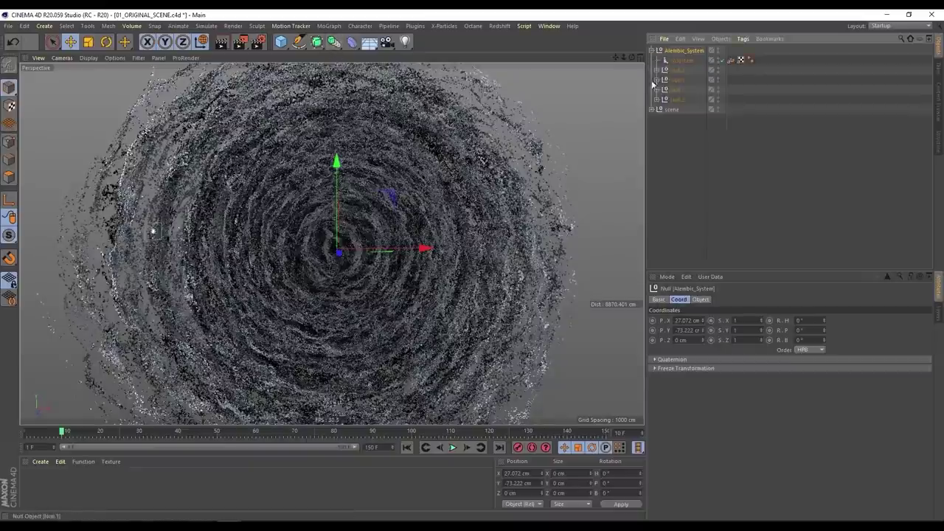
left_click(655, 69)
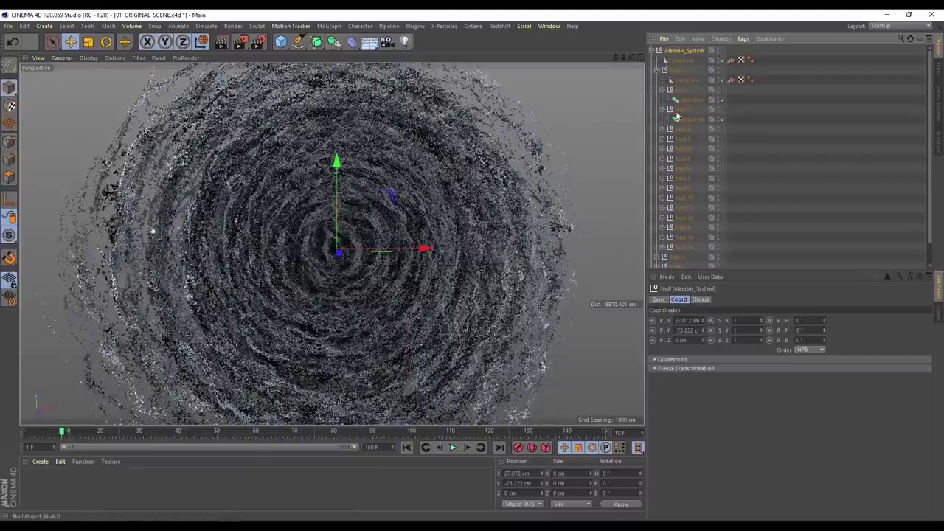
left_click(653, 51)
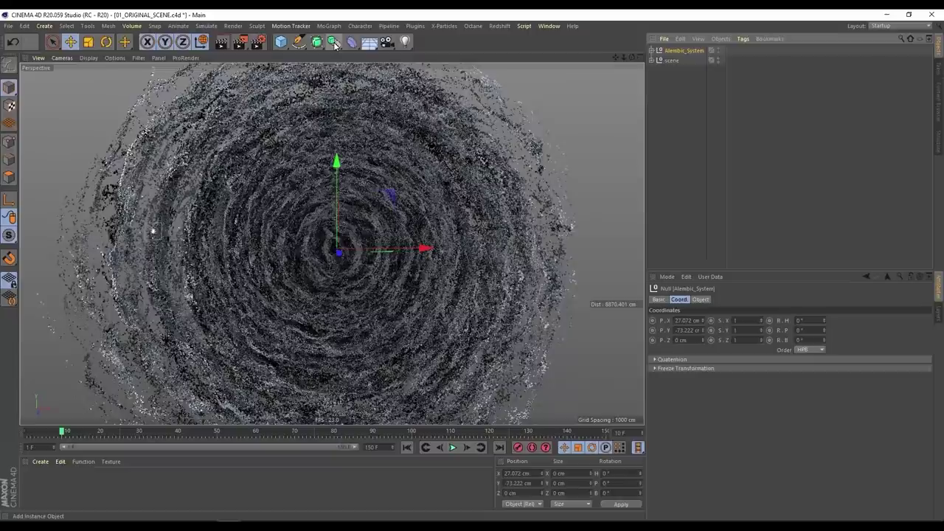
Step: Move an Alembic_System instance copy beside the original swirl
left_click_drag(425, 251, 755, 251)
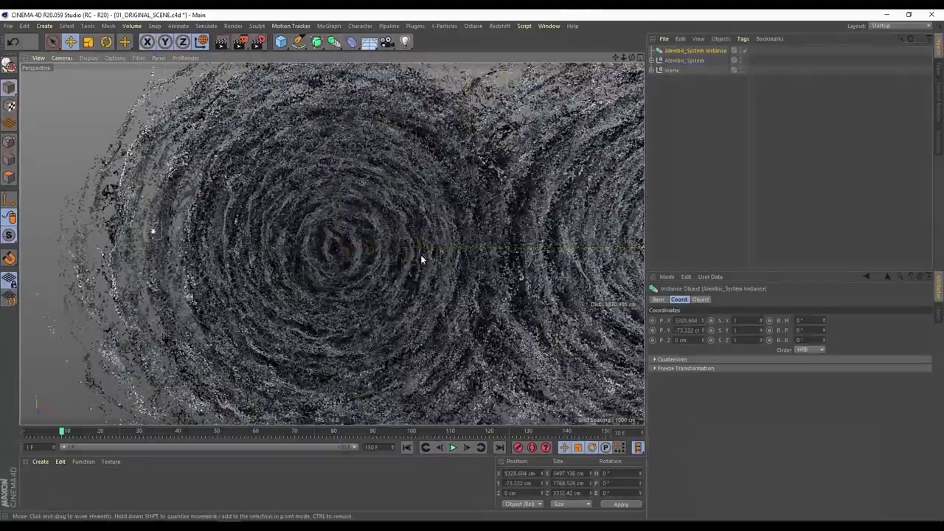
left_click_drag(489, 228, 413, 223, "alt")
scroll(413, 223, "up", 10)
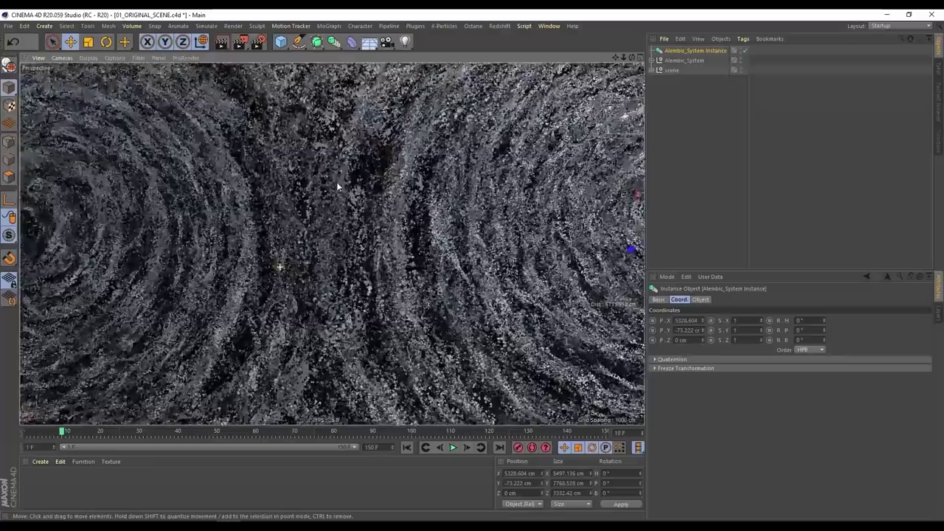
scroll(367, 234, "down", 5)
scroll(423, 268, "up", 10)
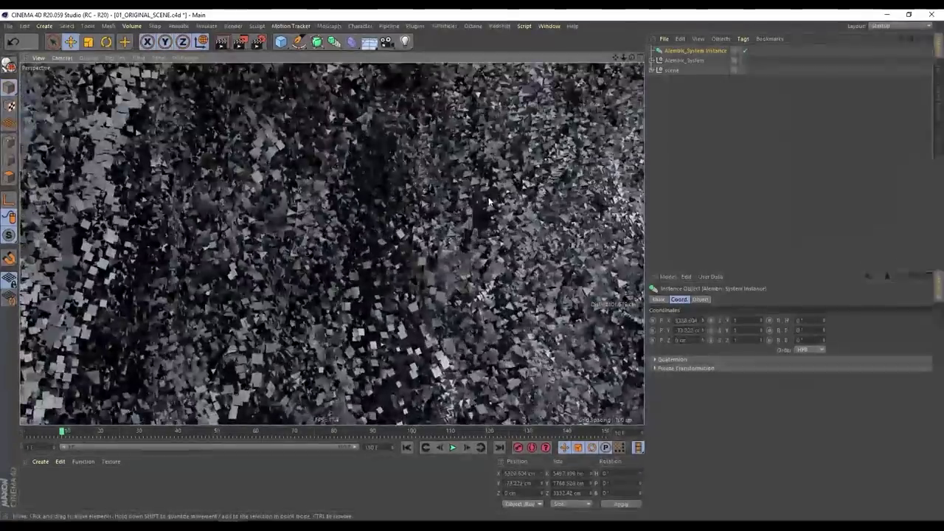
scroll(489, 201, "down", 3)
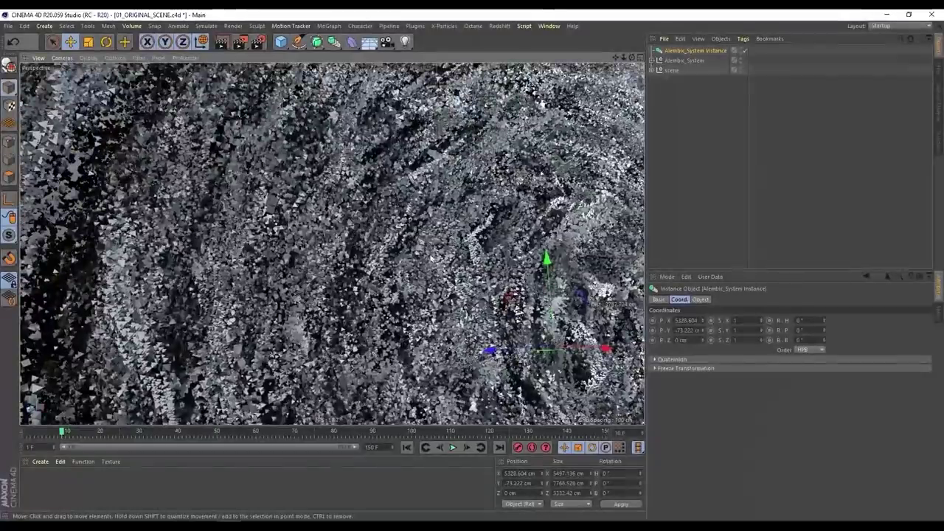
scroll(432, 257, "down", 5)
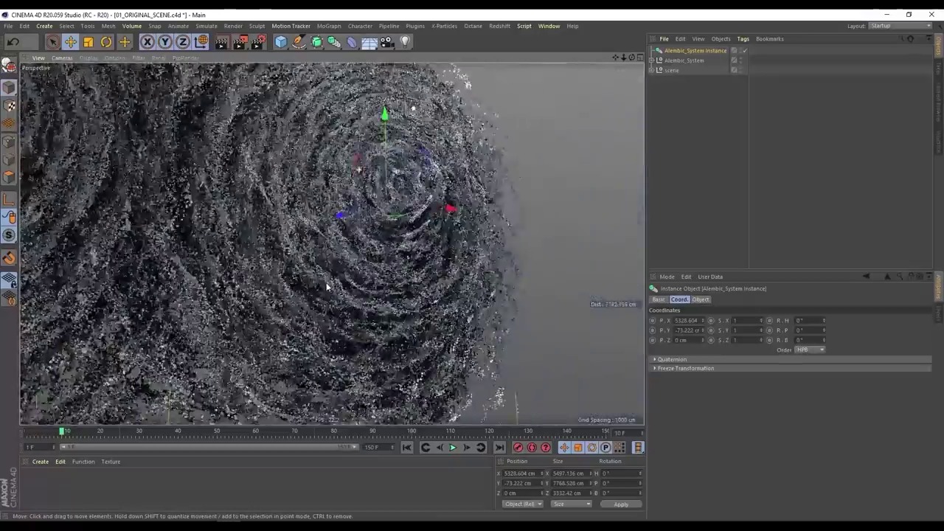
left_click_drag(327, 287, 331, 232, "alt")
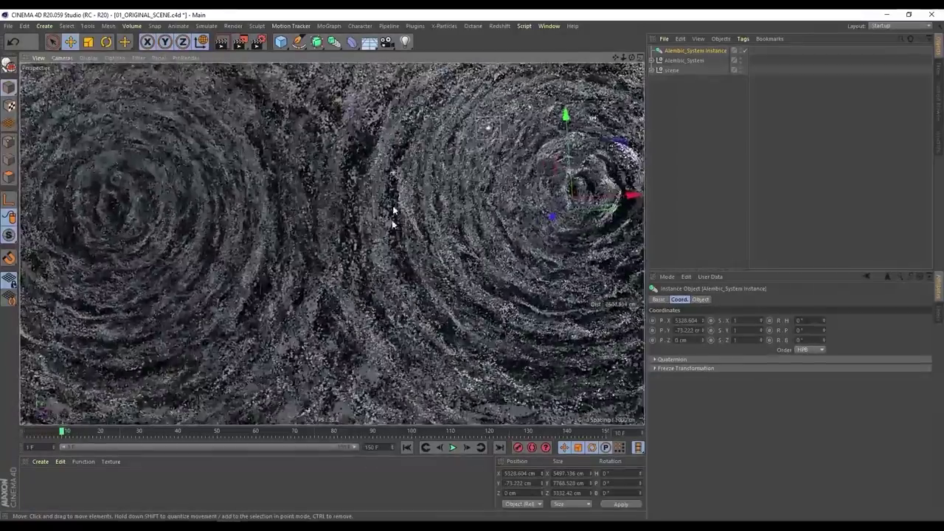
scroll(393, 213, "down", 5)
mouse_move(390, 249)
left_mouse_down("alt")
mouse_move(396, 273)
mouse_move(402, 244)
left_mouse_up("alt")
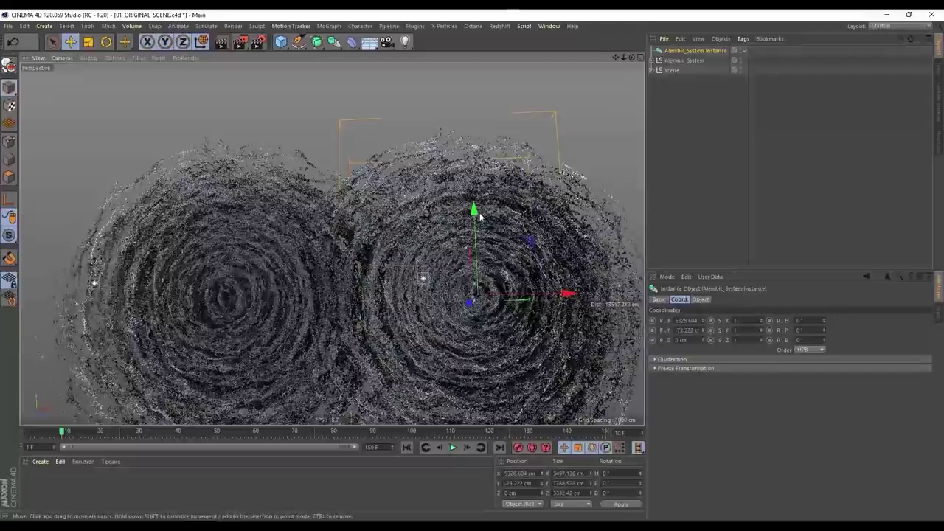
Step: Duplicate further instance copies upward, to the left and downward to tile a swirl grid
left_click_drag(473, 210, 472, 70, "ctrl")
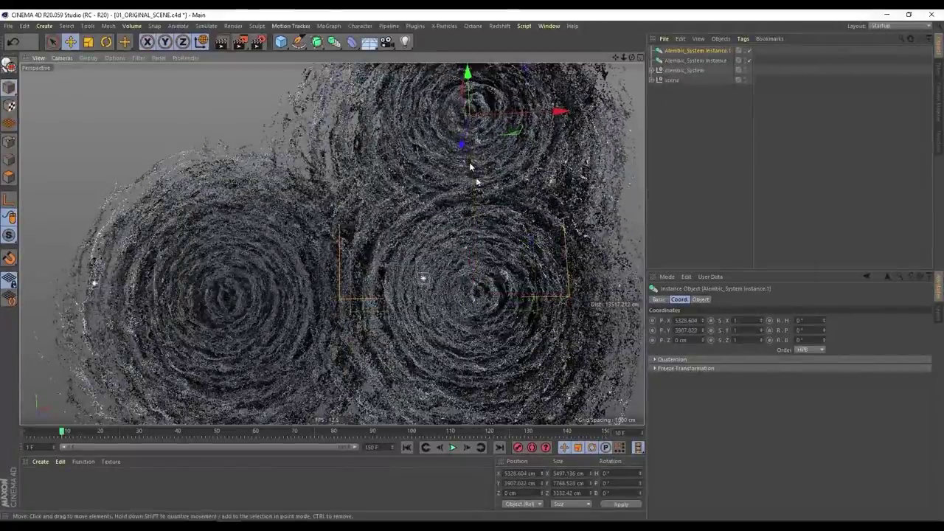
left_click_drag(469, 164, 549, 219, "alt")
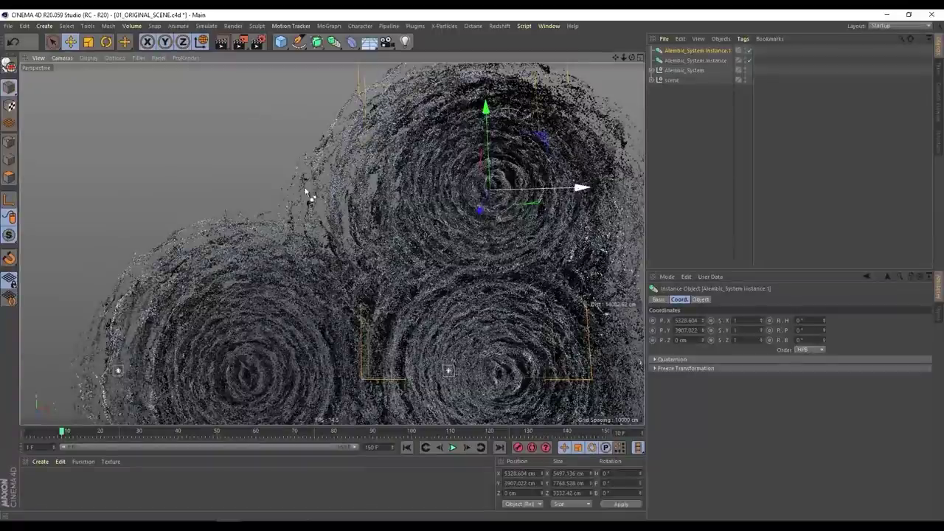
left_click_drag(586, 188, 306, 191)
middle_click_drag(367, 244, 500, 199, "alt")
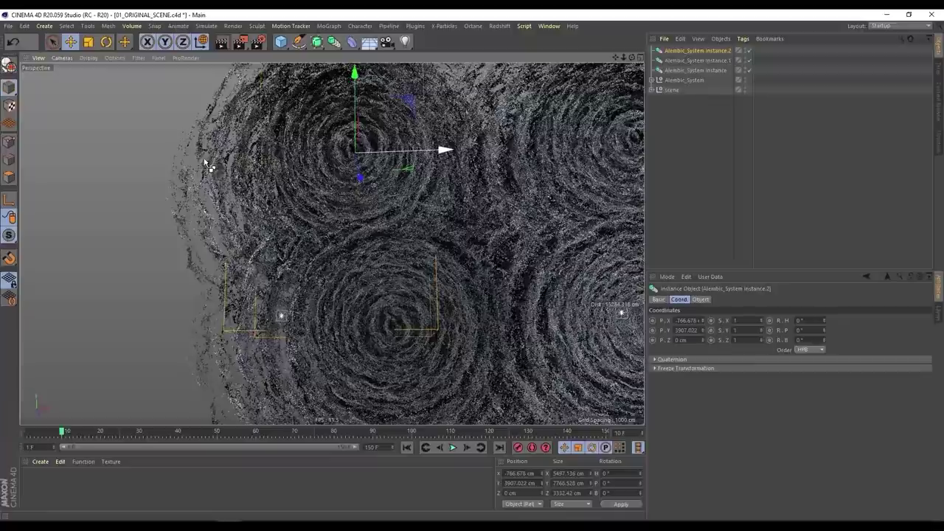
left_click_drag(209, 166, 185, 176)
middle_click_drag(291, 211, 224, 112, "alt")
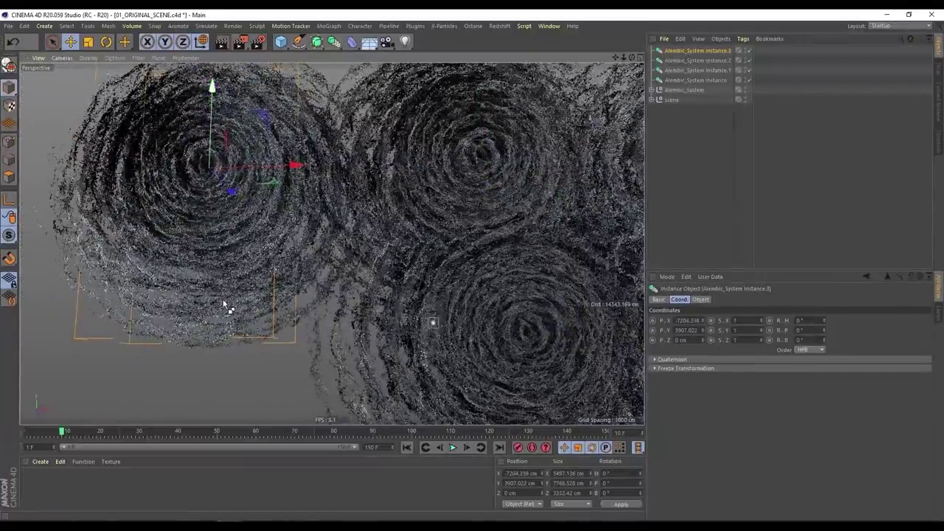
left_click_drag(212, 87, 206, 304, "ctrl")
middle_click_drag(470, 242, 342, 230, "alt")
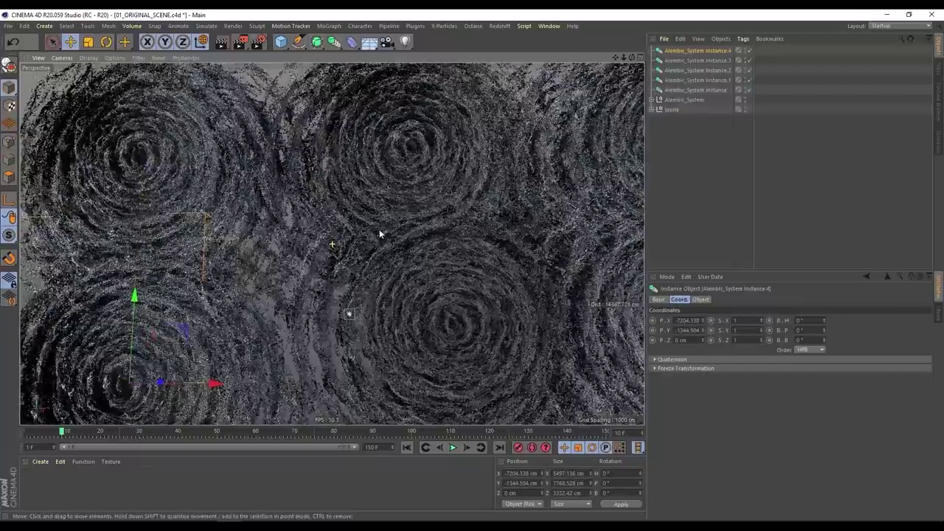
left_click_drag(371, 251, 362, 279, "alt")
Step: Zoom and orbit over the swirl grid's ripple rings, ending on the Untitled 3 helix scene
scroll(354, 233, "up", 10)
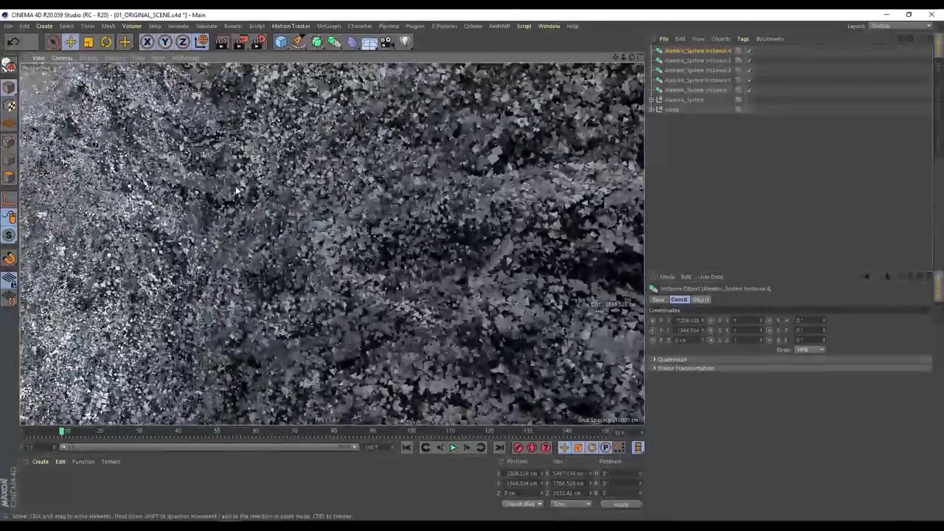
scroll(308, 271, "down", 5)
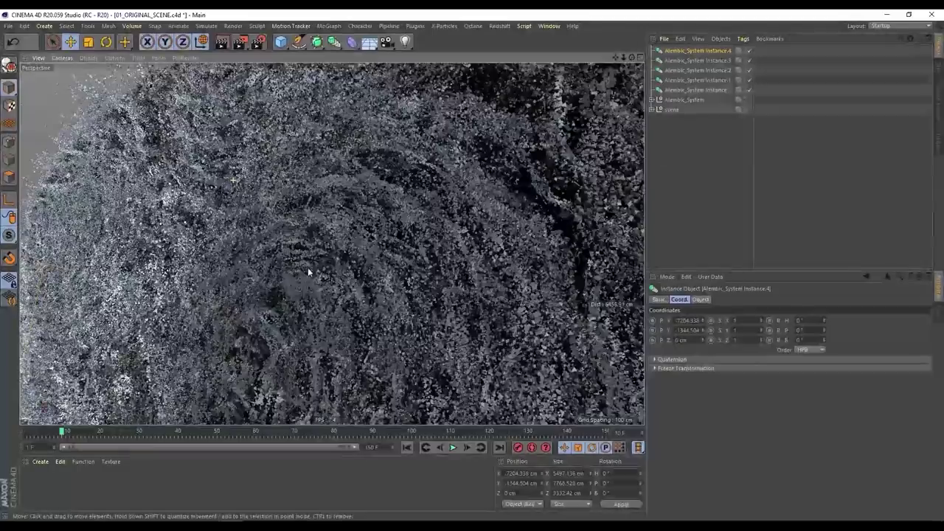
left_click_drag(267, 264, 418, 304, "alt")
scroll(446, 322, "up", 10)
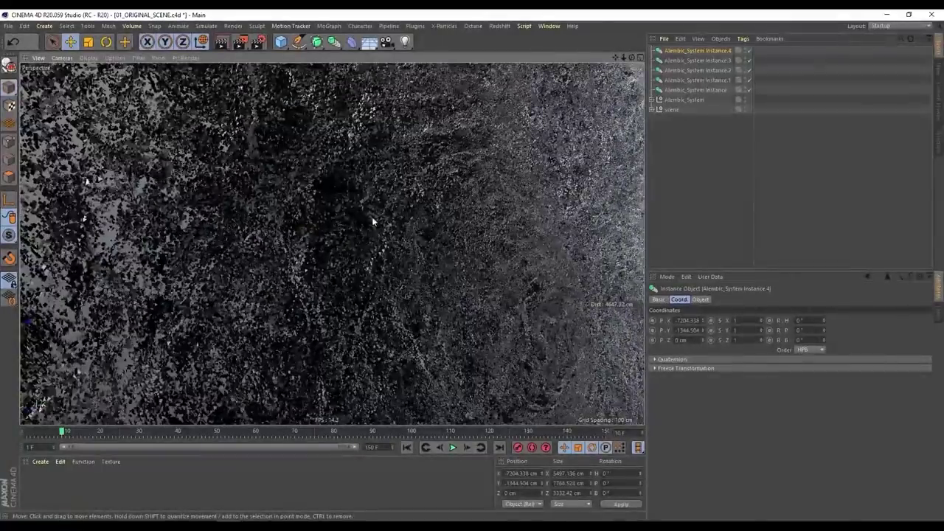
scroll(372, 221, "down", 10)
left_click_drag(298, 248, 404, 260, "alt")
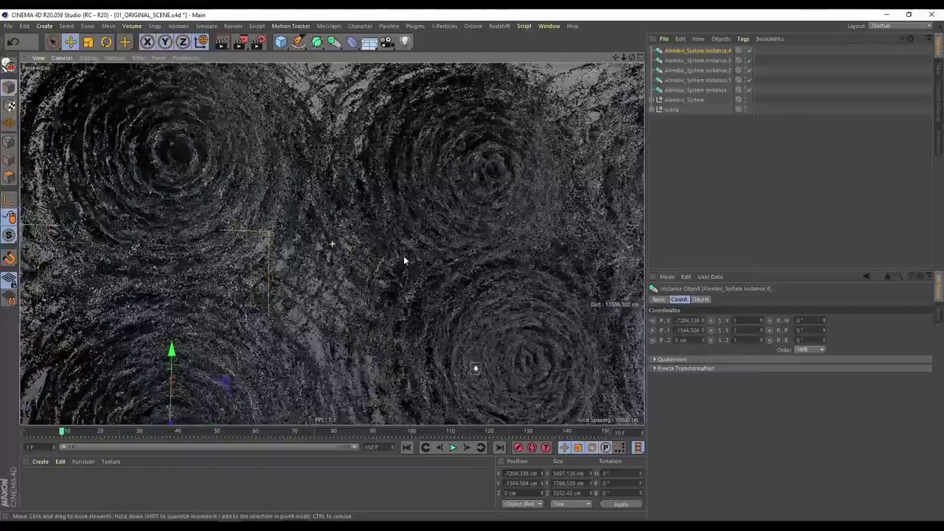
left_click_drag(318, 225, 354, 190, "alt")
left_click_drag(360, 249, 350, 202, "alt")
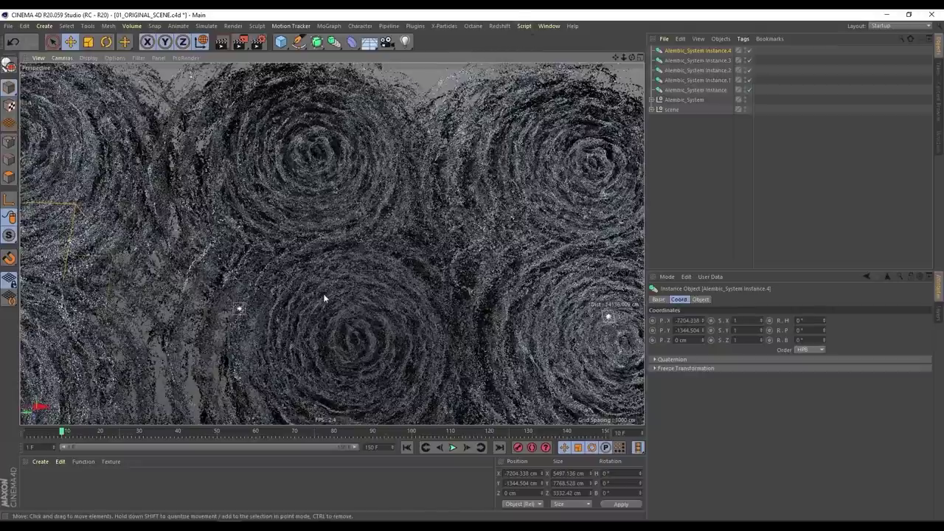
scroll(337, 211, "up", 5)
middle_click_drag(313, 233, 287, 307, "alt")
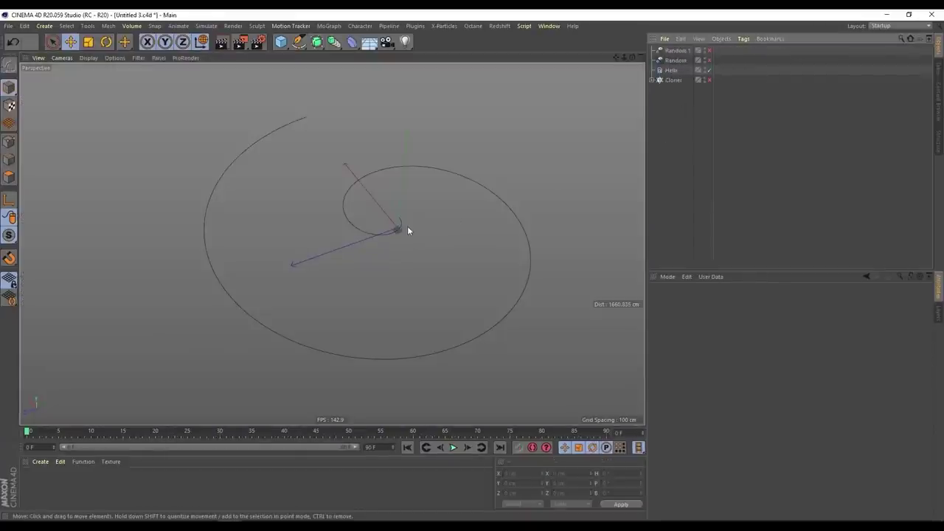
mouse_move(399, 225)
left_mouse_down("alt")
mouse_move(392, 242)
mouse_move(404, 232)
left_mouse_up("alt")
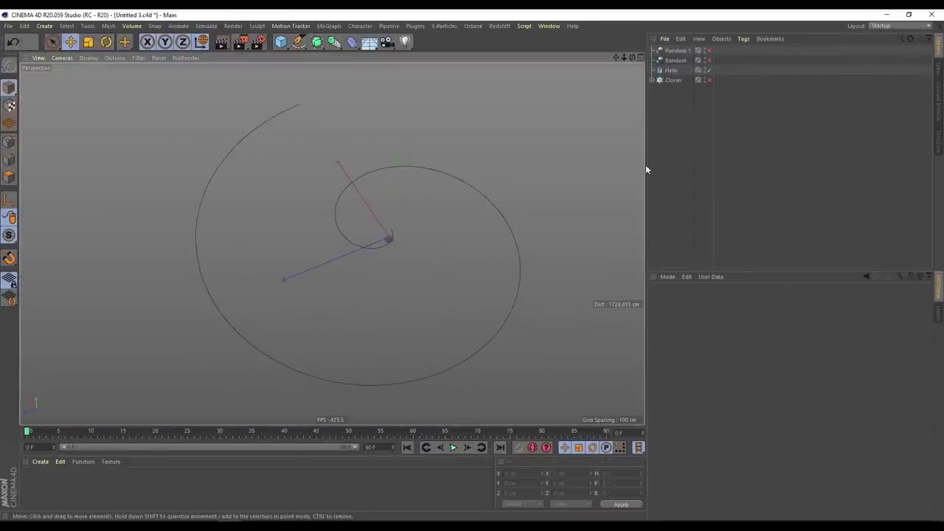
Step: Enable the Cloner and its Random effector to scatter Pyramid clones along the Helix
left_click(672, 80)
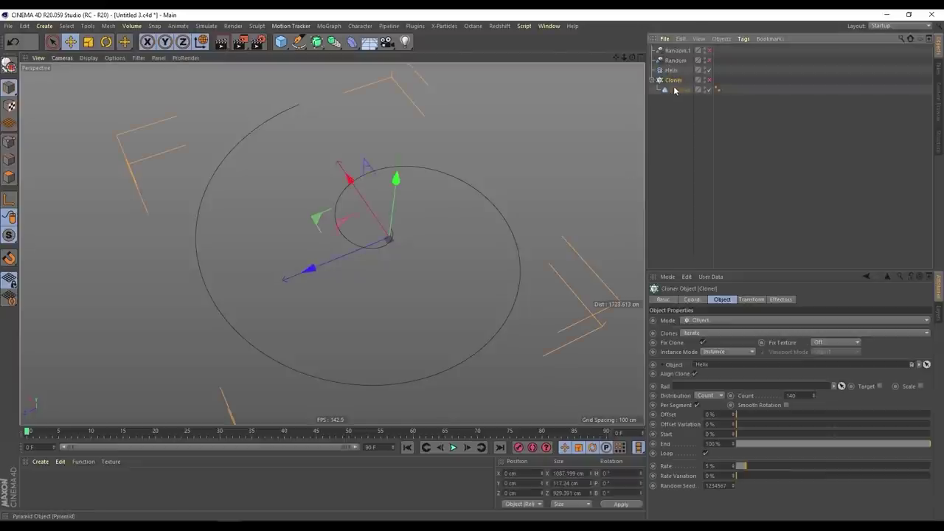
left_click(709, 80)
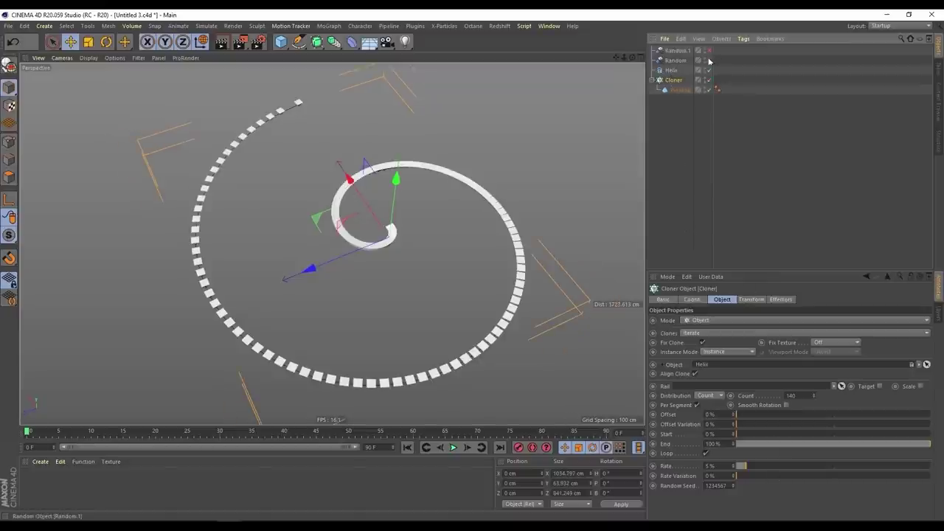
left_click(709, 62)
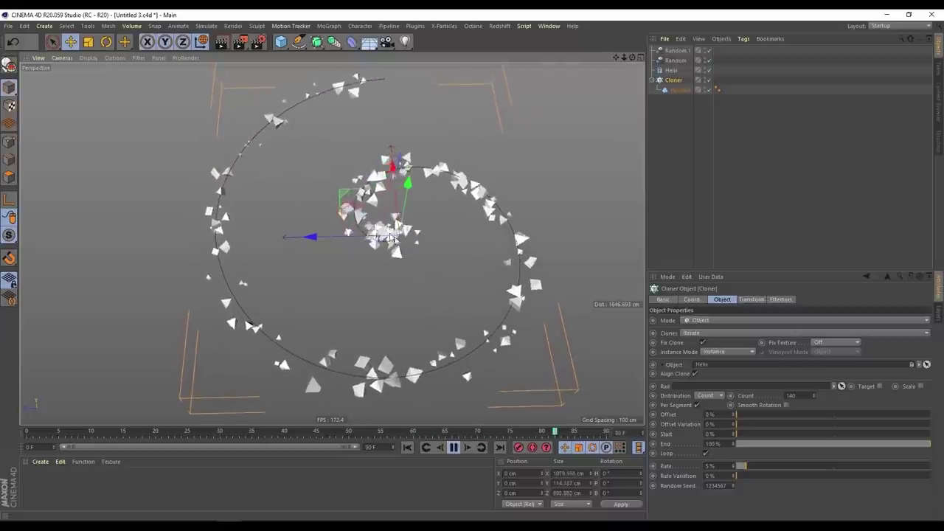
Step: Stop playback, rewind to frame 0, and open the Cloner's context menu
left_click(454, 451)
left_click(408, 447)
left_click(674, 94)
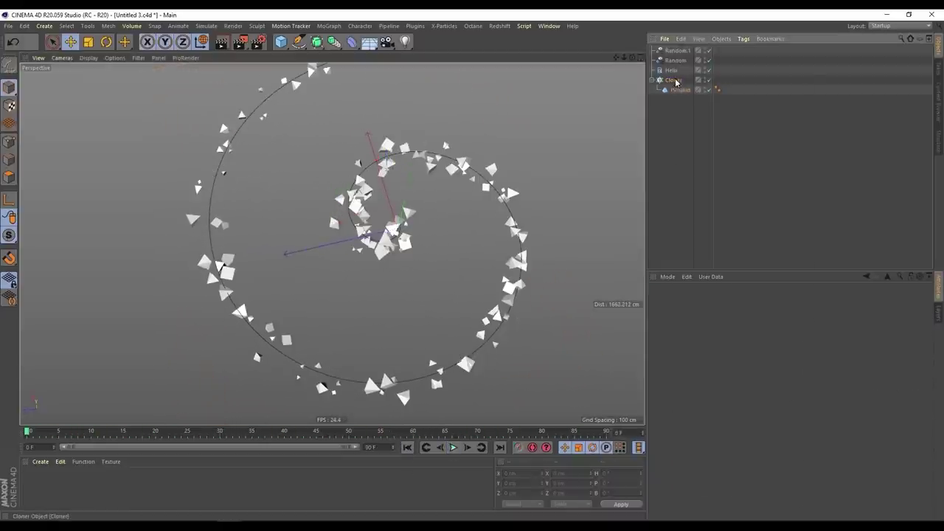
right_click(676, 82)
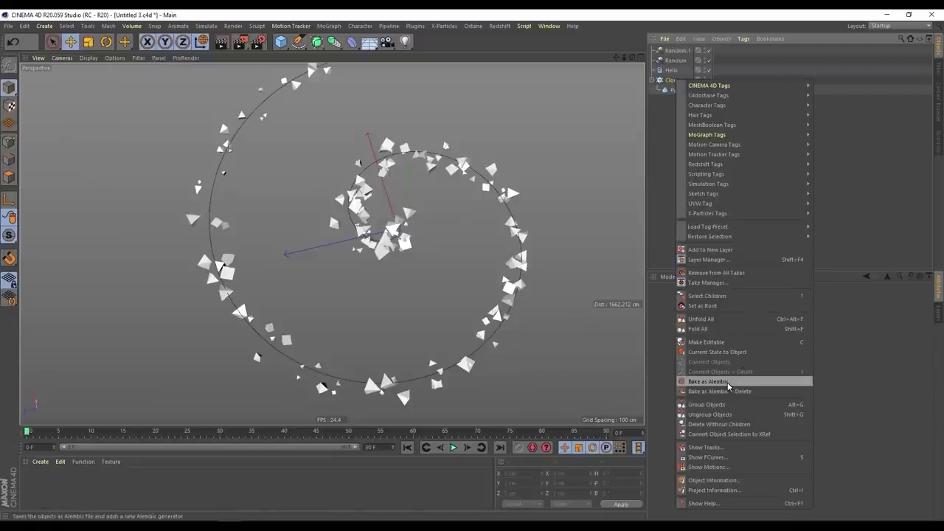
Step: Bake the Cloner as Alembic and inspect the baked copy with the original hidden
left_click(708, 381)
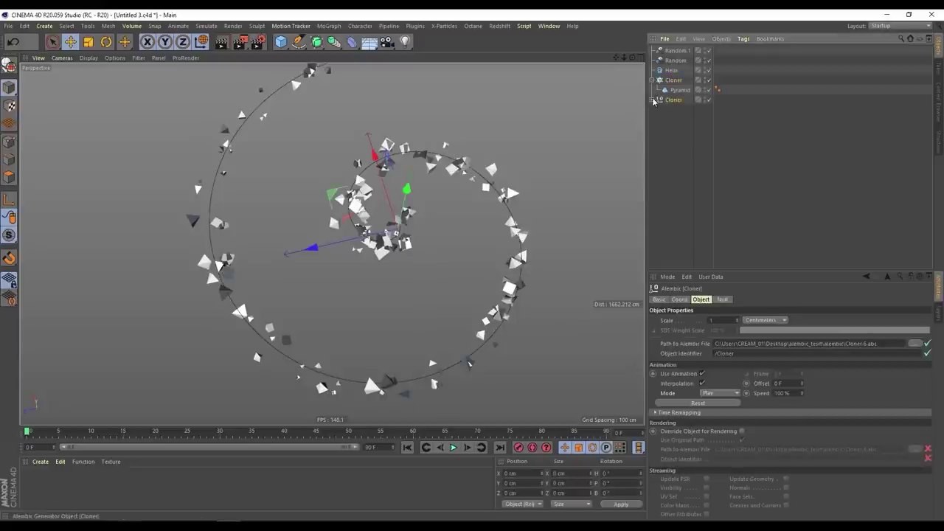
left_click(653, 99)
left_click(716, 81)
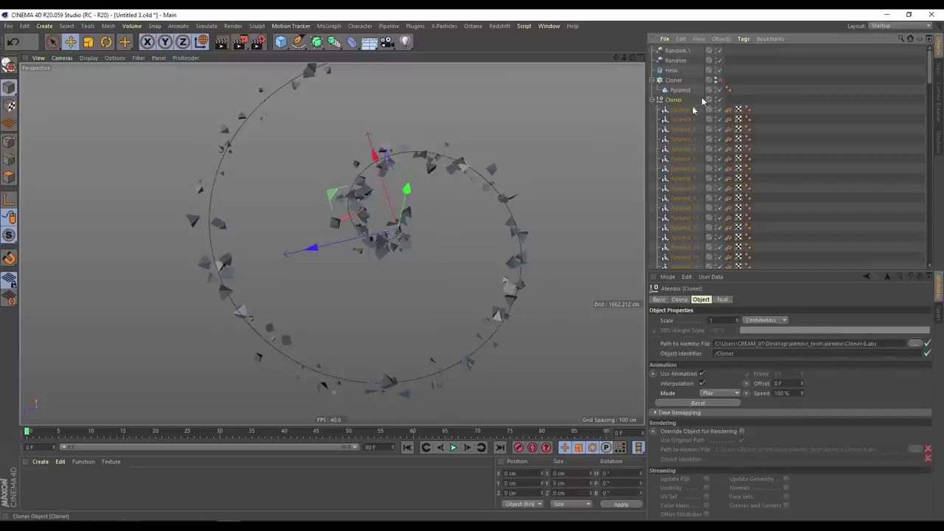
scroll(683, 119, "down", 6)
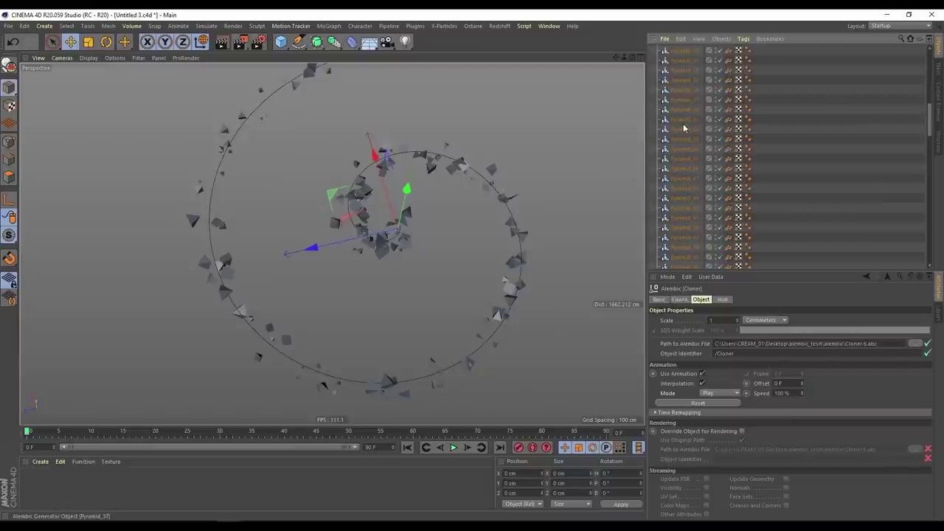
scroll(683, 130, "up", 7)
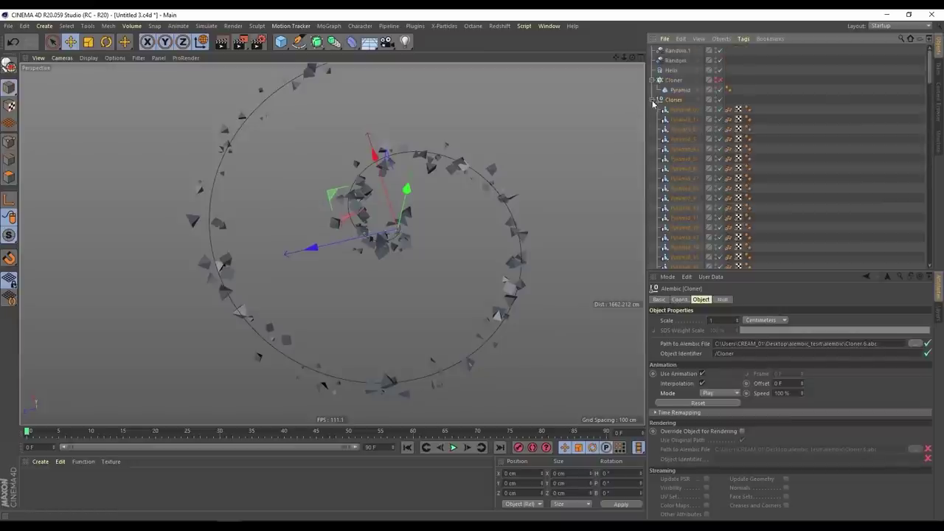
Step: Delete the baked Alembic copy and make the original Cloner visible again
key("Delete")
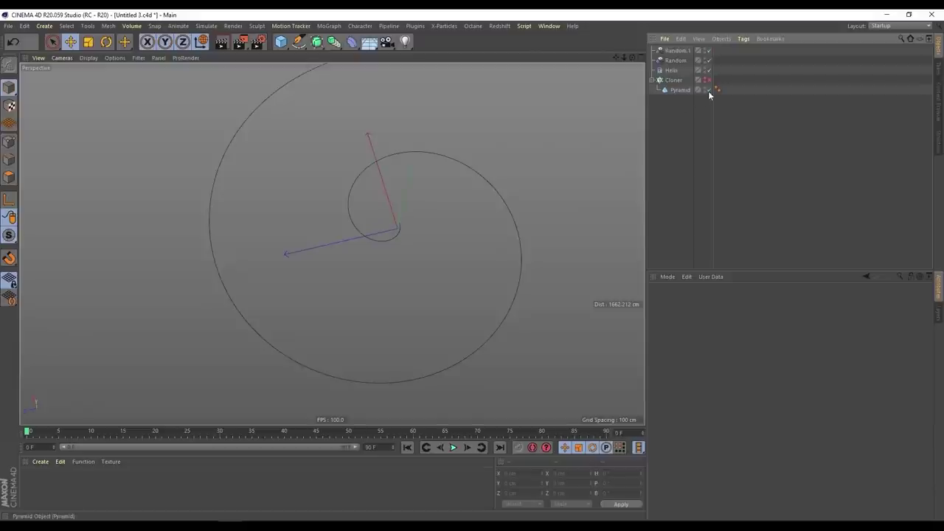
left_click(709, 81)
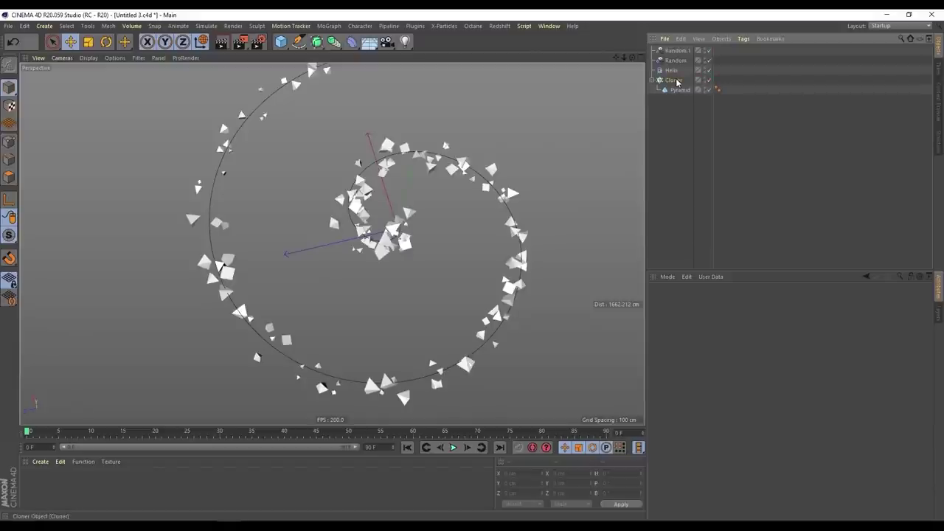
left_click(654, 81)
left_click(653, 81)
left_click(653, 81)
Step: Wrap the Cloner in a Connect object with 0.001 cm weld tolerance and Manual Phong mode
left_click_drag(334, 42, 460, 81)
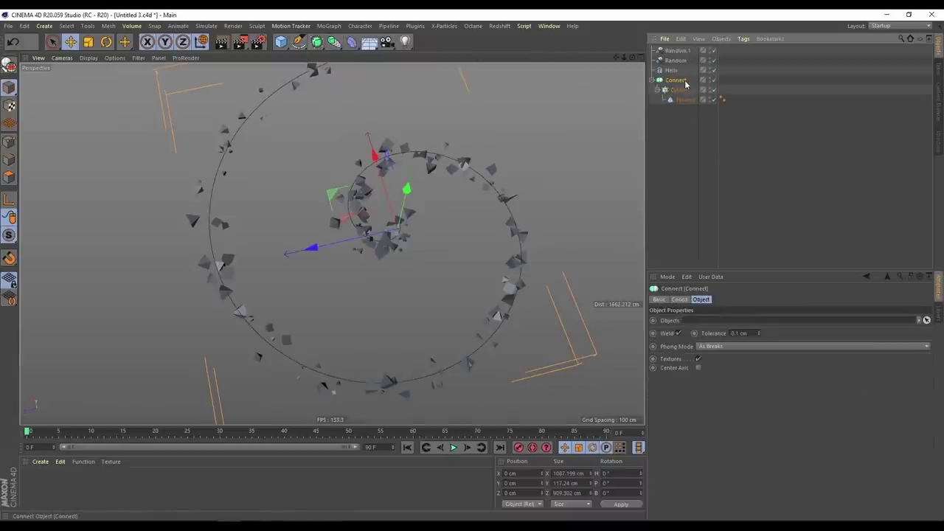
left_click(738, 334)
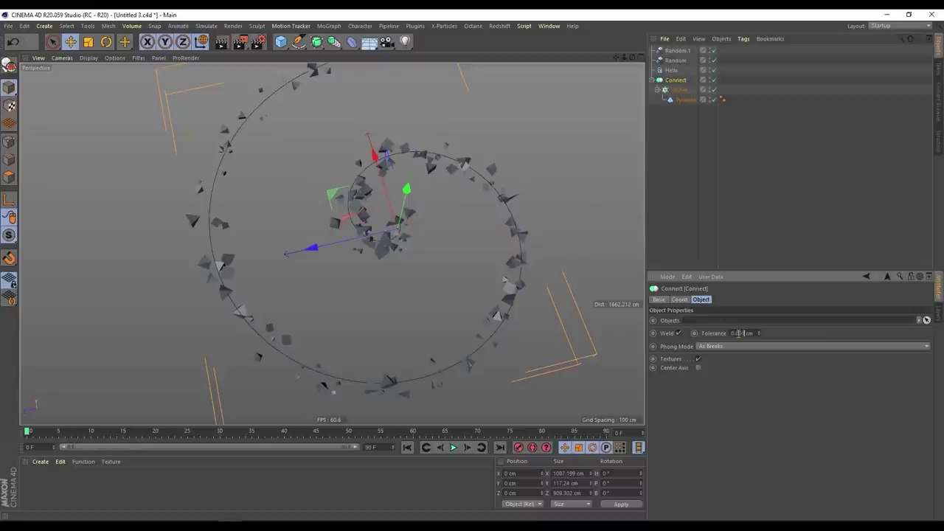
left_click(734, 346)
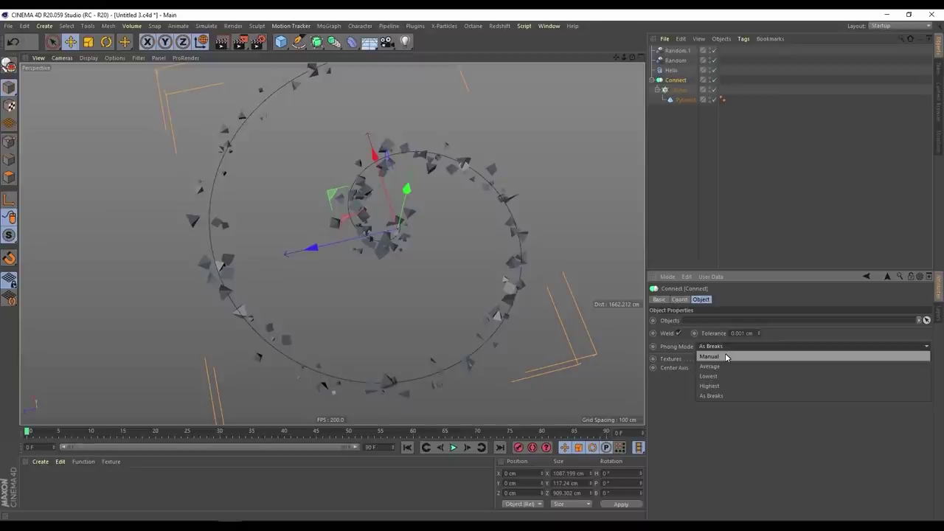
left_click(726, 356)
mouse_move(394, 251)
left_mouse_down("alt")
mouse_move(380, 247)
mouse_move(407, 262)
left_mouse_up("alt")
right_click(676, 80)
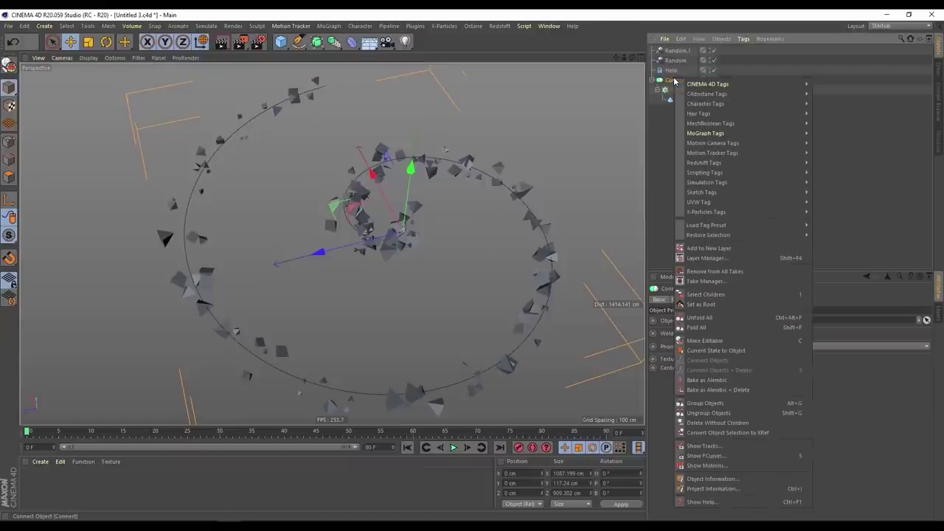
Step: Bake Connect to Connect_2.abc, view the pyramid ring from afar, and rewind to frame 0
left_click(706, 380)
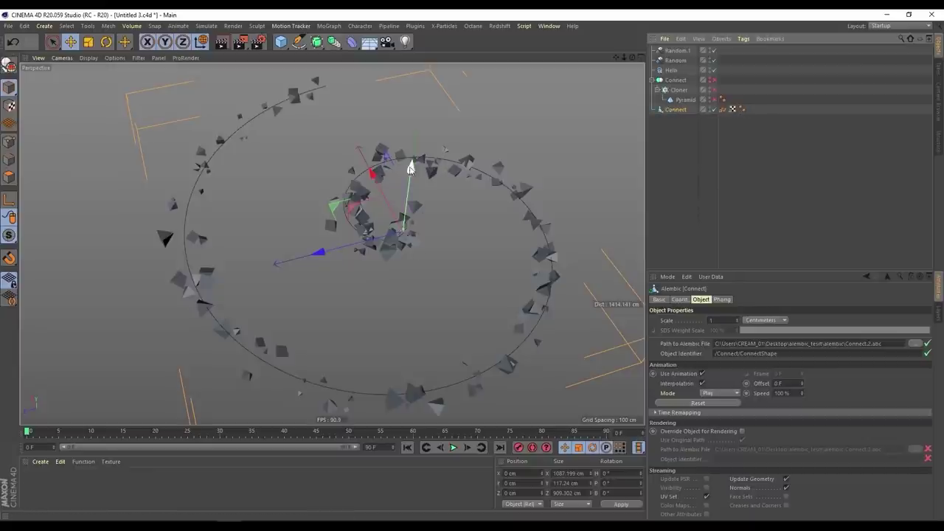
left_click_drag(410, 196, 415, 136)
key("ctrl+z")
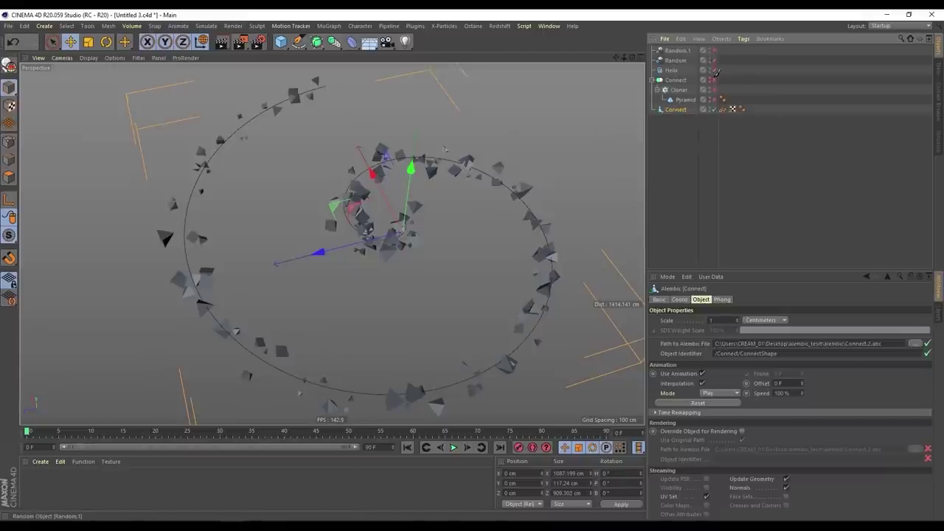
left_click_drag(425, 187, 484, 223, "alt")
left_click_drag(314, 430, 240, 430)
left_click(408, 447)
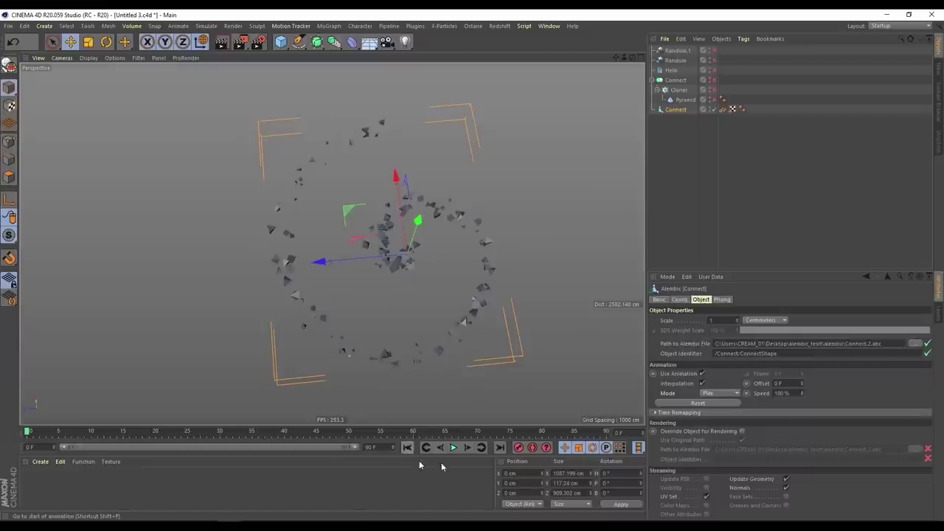
Step: Wrap the Connect Alembic in a new MoGraph Cloner set to Radial mode
left_click(332, 27)
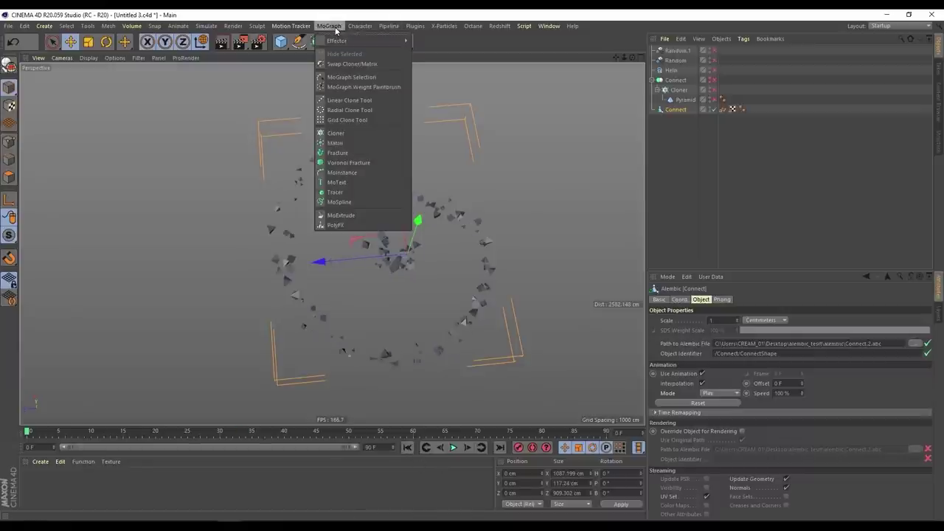
left_click(367, 133, "alt")
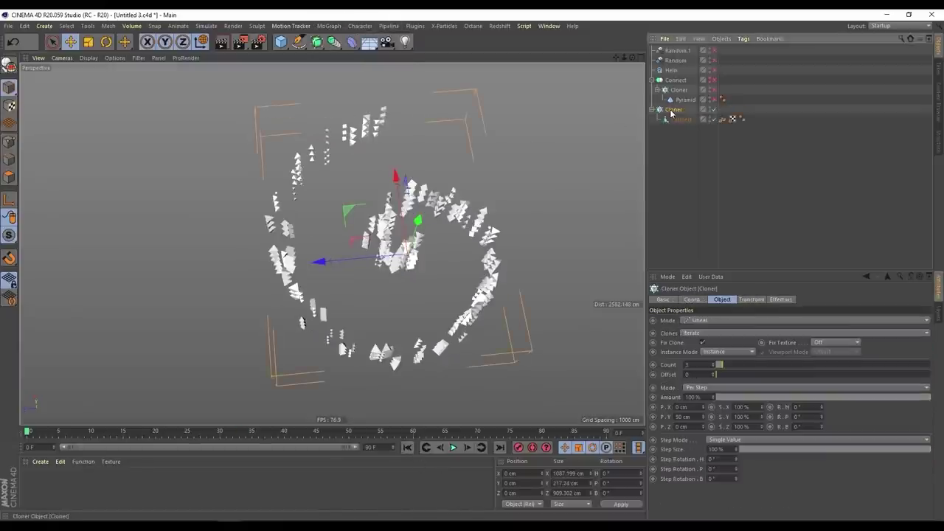
left_click(718, 322)
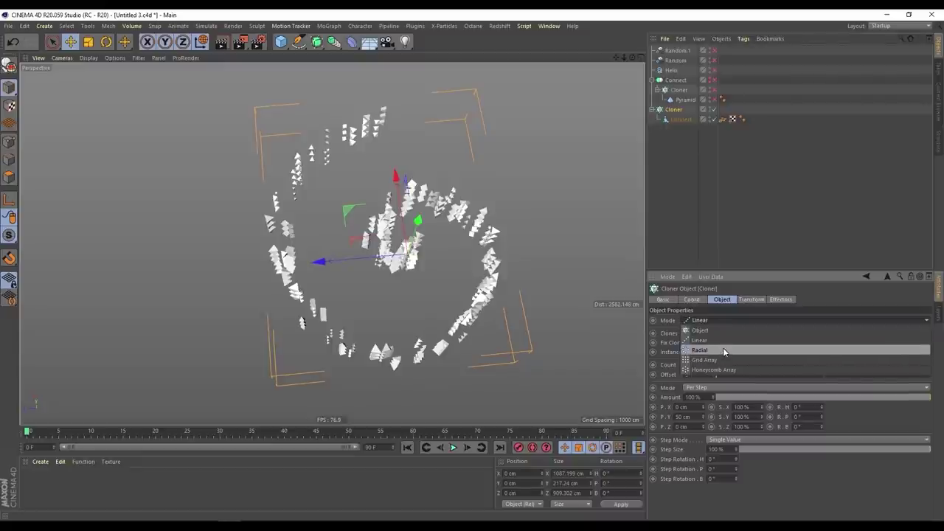
left_click(723, 350)
Step: Pitch the radial ring 80° and raise the clone count from 5 to 11
left_click(752, 299)
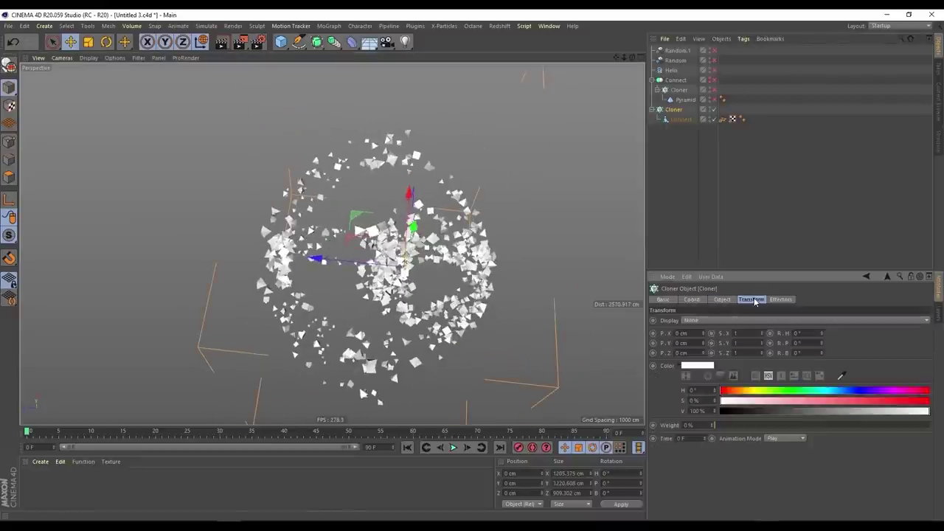
mouse_move(823, 341)
left_mouse_down()
mouse_move(849, 336)
mouse_move(821, 348)
left_mouse_up()
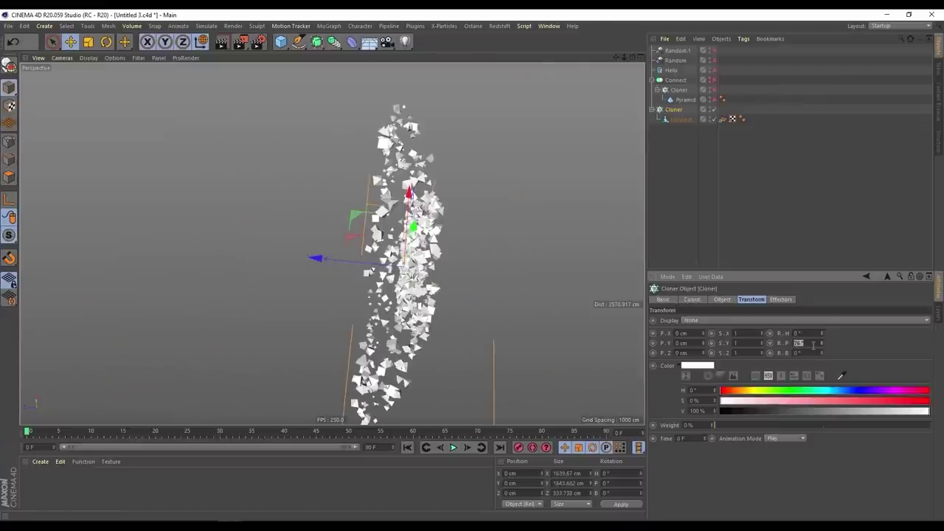
key("Return")
left_click_drag(332, 200, 222, 200, "alt")
left_click(723, 299)
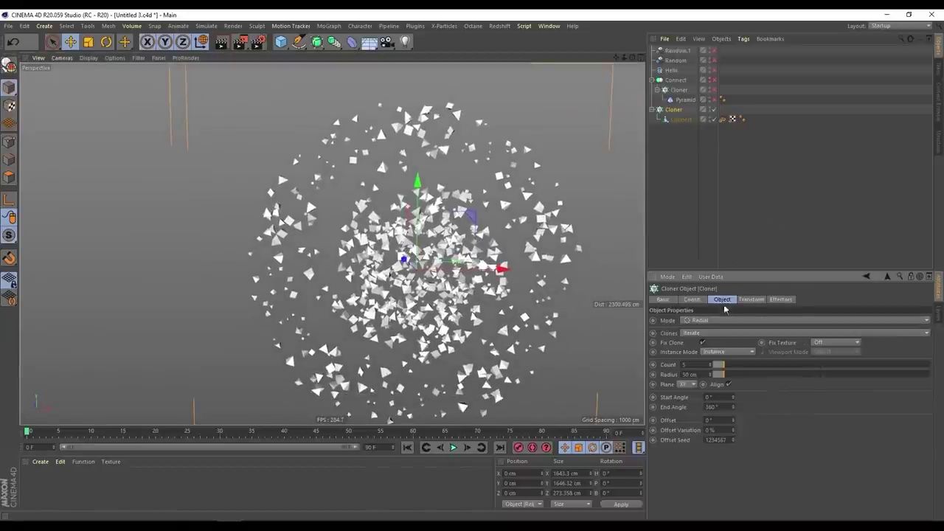
mouse_move(727, 367)
left_mouse_down()
mouse_move(812, 366)
mouse_move(767, 374)
mouse_move(812, 374)
mouse_move(766, 385)
mouse_move(827, 384)
mouse_move(784, 380)
mouse_move(799, 380)
left_mouse_up()
Step: Play the animation and frame the radial clone ring from the front
left_click(453, 448)
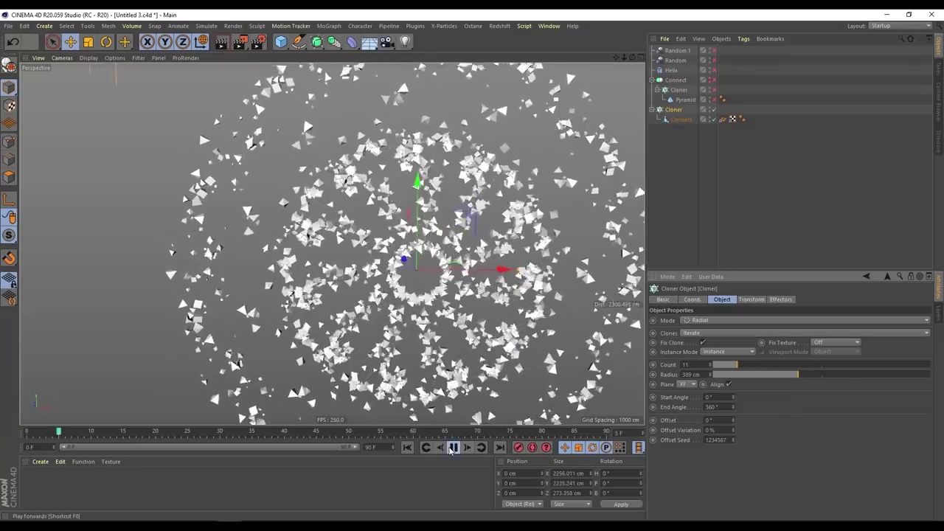
middle_click_drag(178, 221, 130, 185, "alt")
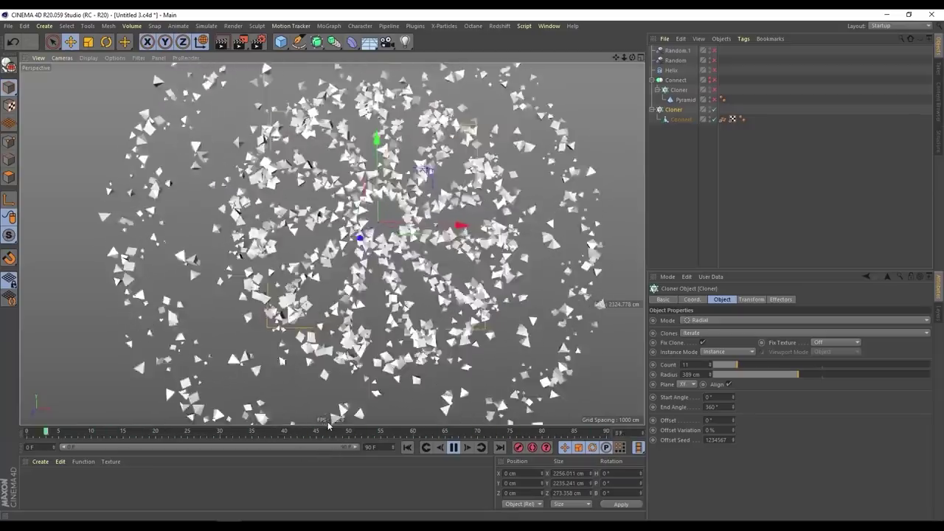
mouse_move(472, 295)
left_mouse_down("alt")
mouse_move(529, 276)
mouse_move(533, 247)
left_mouse_up("alt")
scroll(533, 233, "down", 4)
mouse_move(276, 213)
left_mouse_down("alt")
mouse_move(137, 249)
mouse_move(453, 437)
left_mouse_up("alt")
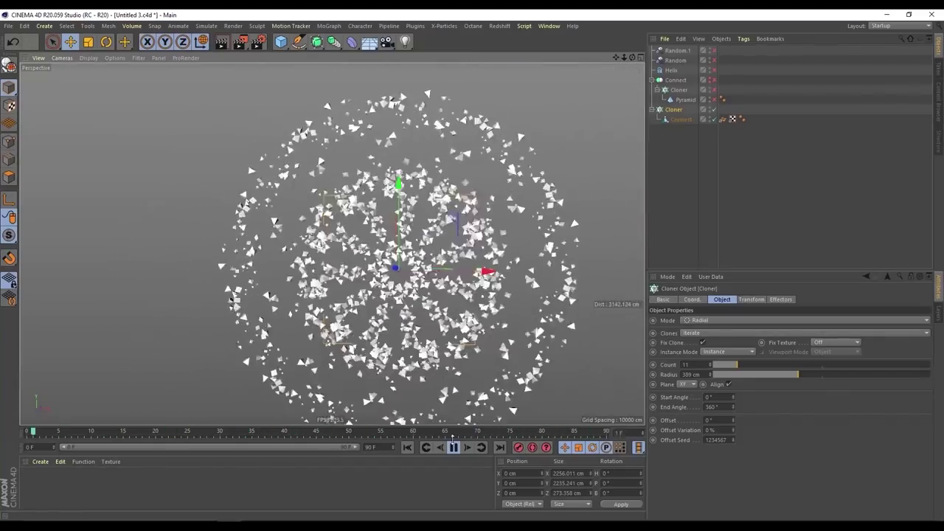
scroll(423, 251, "up", 4)
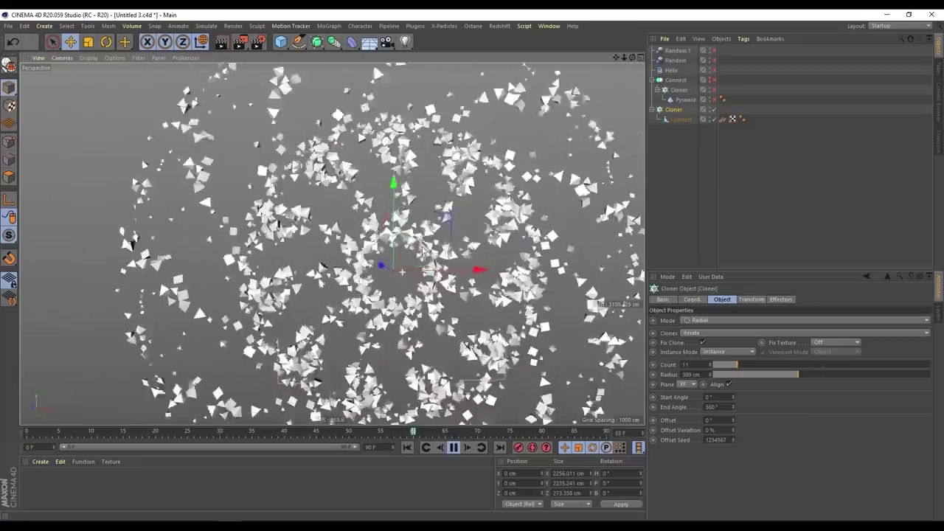
Step: Set the Cloner to 26 copies at 620 cm radius, with clones rotated 56° in heading
left_click_drag(735, 370, 849, 374)
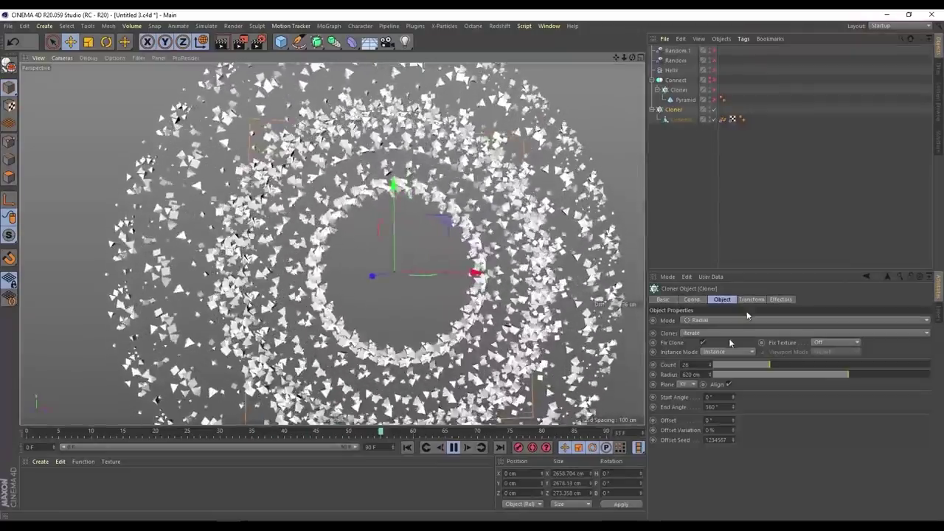
left_click(752, 300)
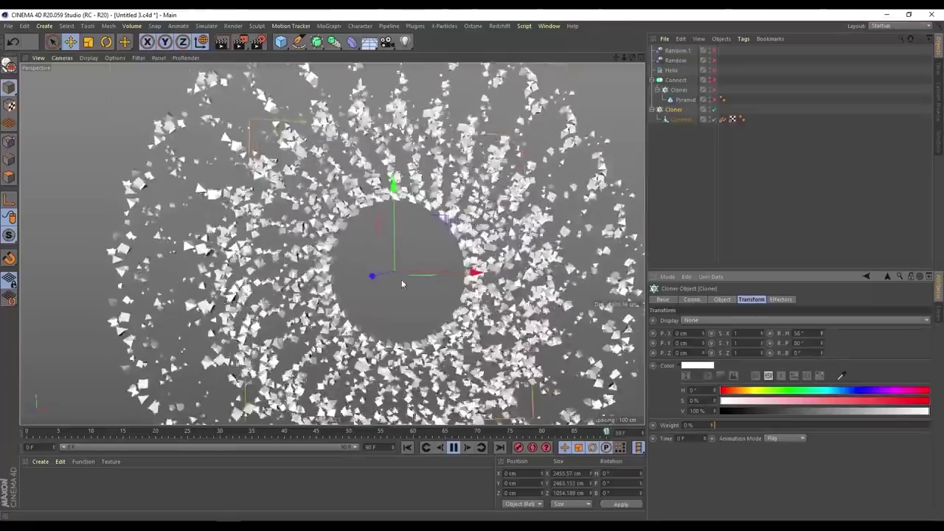
scroll(368, 310, "up", 3)
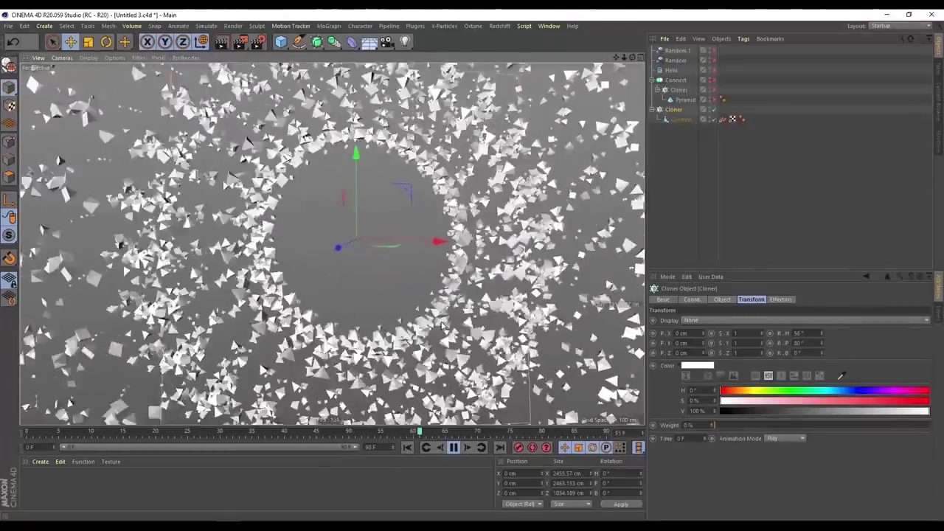
left_click(329, 26)
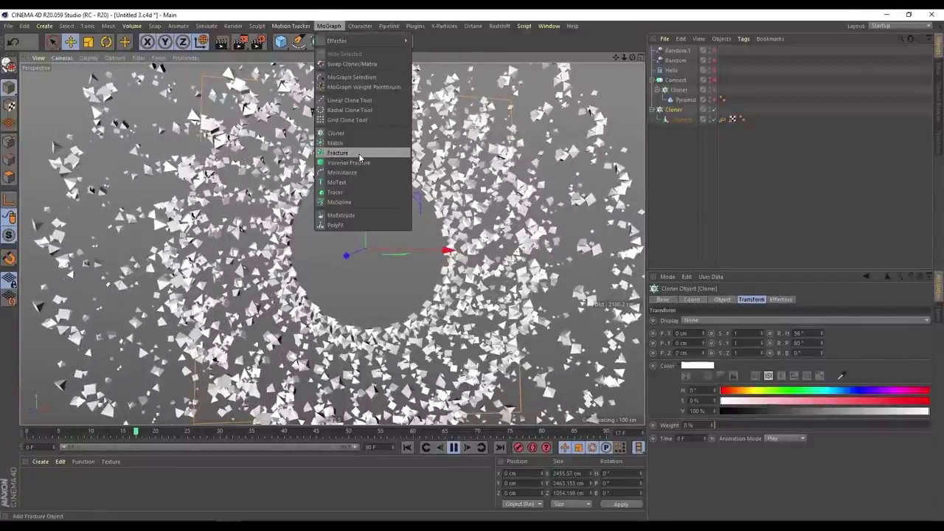
left_click(664, 178)
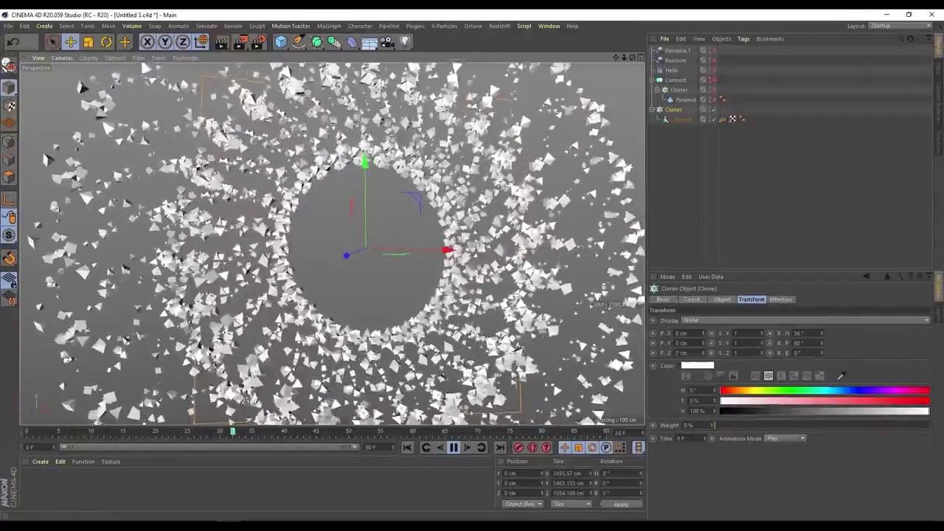
Step: Stop playback and orbit and zoom around the spherical swirl down into its central hole
left_click(455, 448)
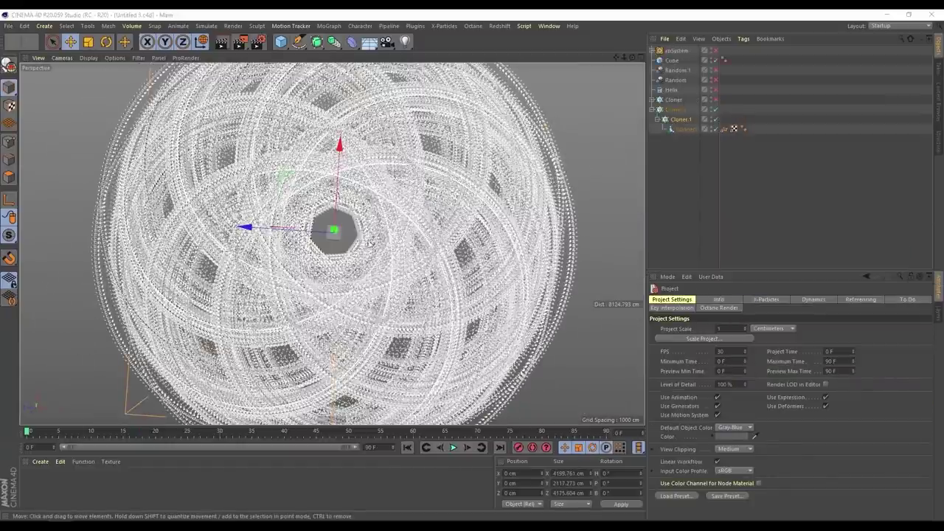
mouse_move(371, 245)
left_mouse_down("alt")
mouse_move(365, 255)
mouse_move(360, 246)
left_mouse_up("alt")
right_click_drag(359, 247, 369, 296, "alt")
left_click_drag(369, 296, 369, 250, "alt")
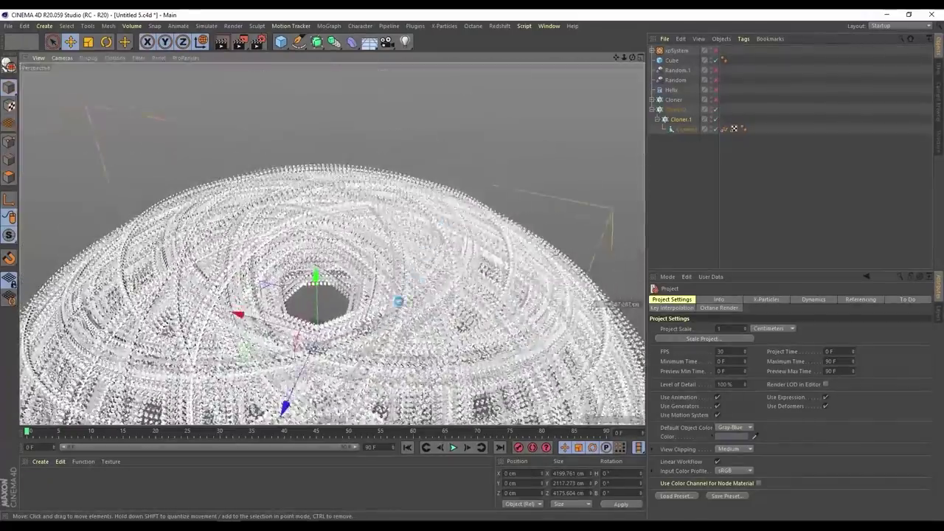
left_click_drag(399, 301, 447, 220, "alt")
left_click_drag(495, 147, 523, 88, "alt")
left_click_drag(425, 275, 435, 354, "alt")
Step: Preview the sphere's animation while orbiting to several new angles
left_click(453, 448)
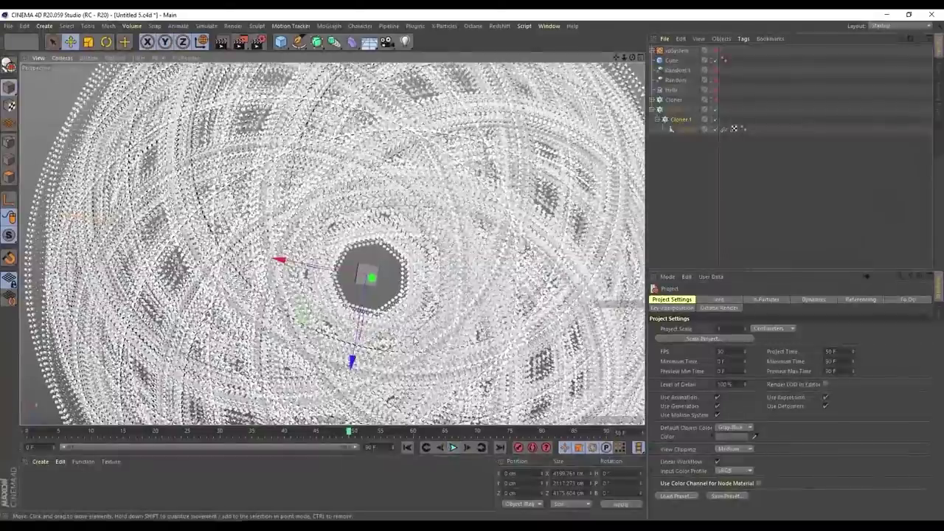
left_click_drag(415, 341, 411, 280, "alt")
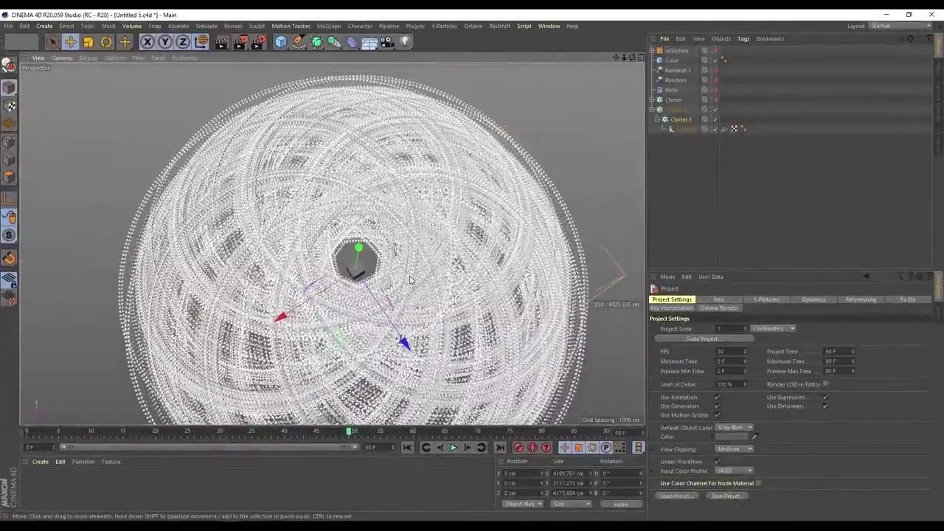
scroll(399, 222, "up", 5)
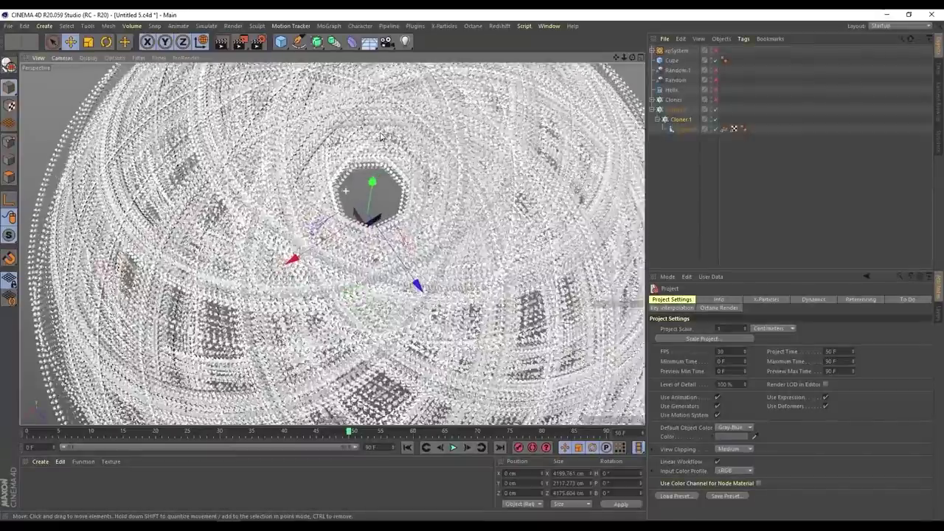
scroll(382, 136, "up", 2)
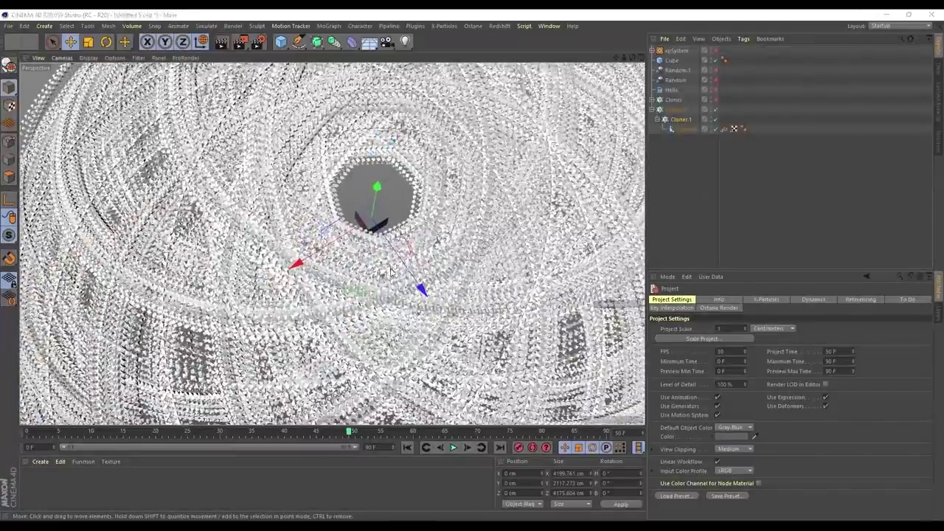
left_click_drag(394, 138, 434, 198, "alt")
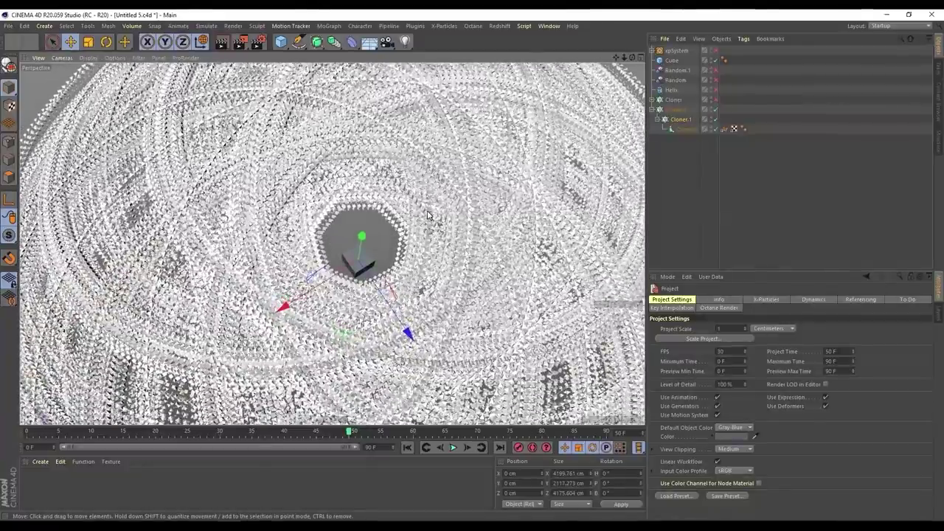
scroll(432, 258, "down", 3)
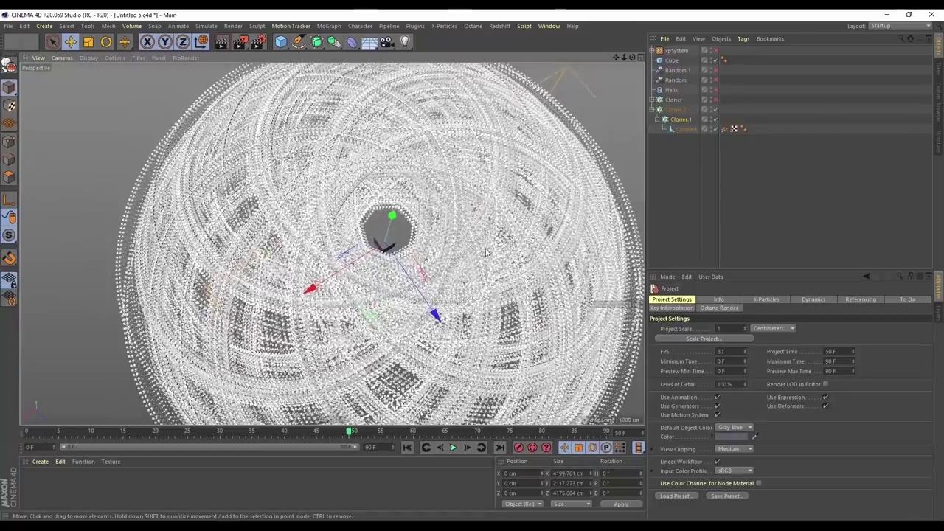
left_click_drag(486, 253, 447, 404, "alt")
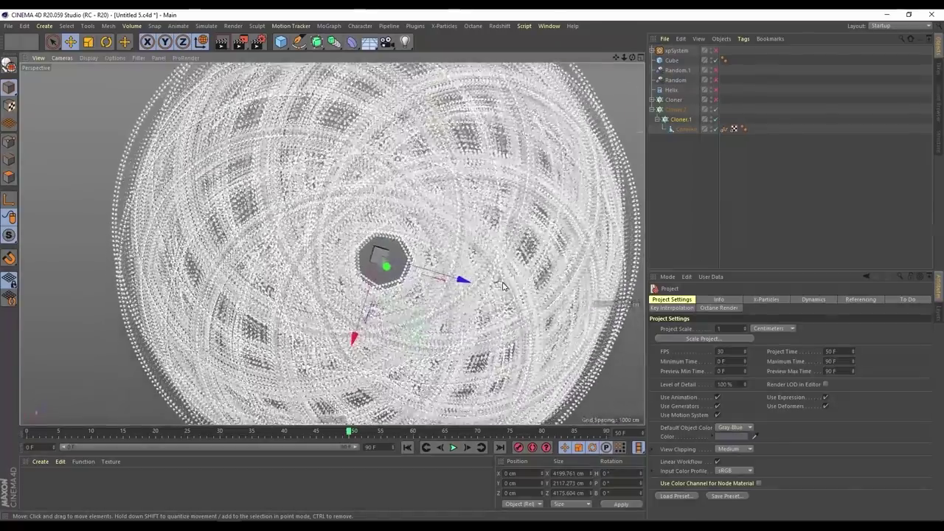
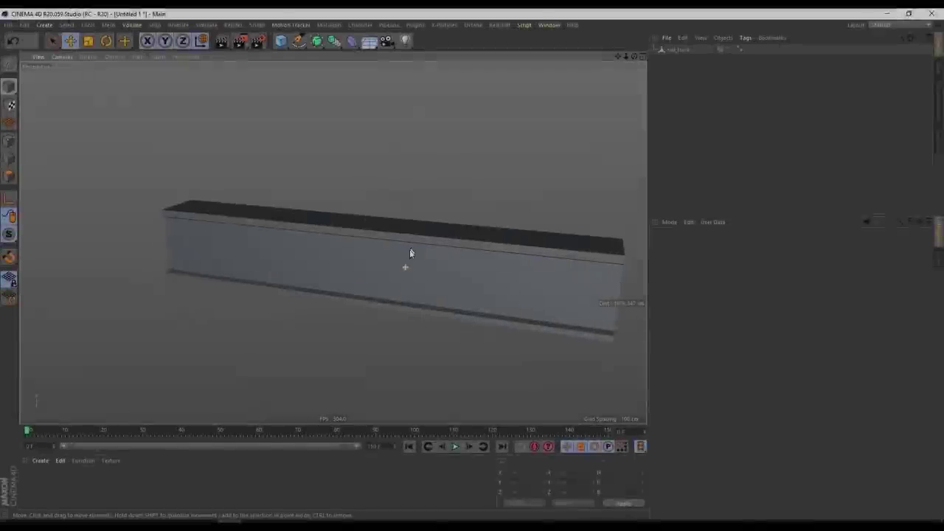
Step: Orbit the viewport around the rail_track I-beam
mouse_move(410, 249)
left_mouse_down("alt")
mouse_move(419, 238)
mouse_move(427, 258)
mouse_move(373, 276)
mouse_move(413, 264)
mouse_move(356, 258)
mouse_move(424, 265)
mouse_move(418, 274)
mouse_move(410, 266)
left_mouse_up("alt")
left_click_drag(352, 269, 424, 263, "alt")
Step: Select all of rail_track's polygons and apply Set Vertex Weight, creating a Vertex Map tag at 0%
left_click(678, 50)
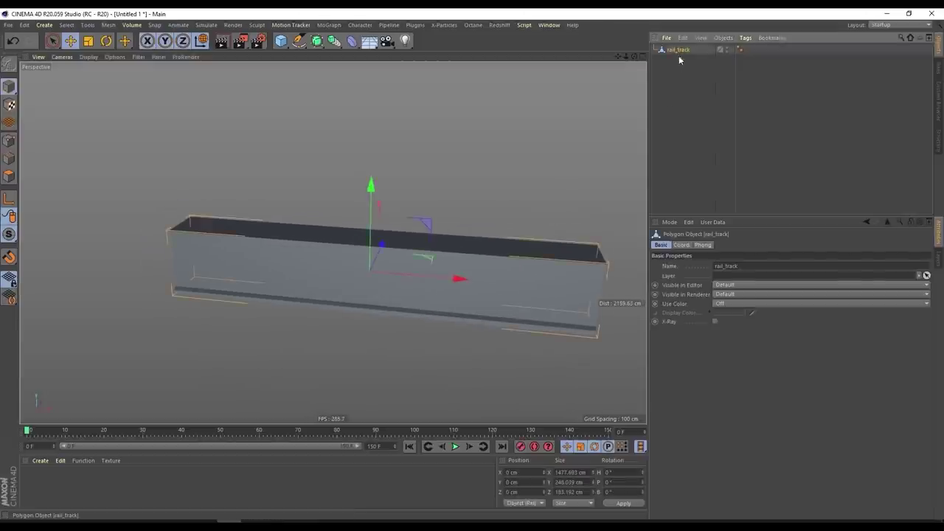
key("Return")
key("ctrl+a")
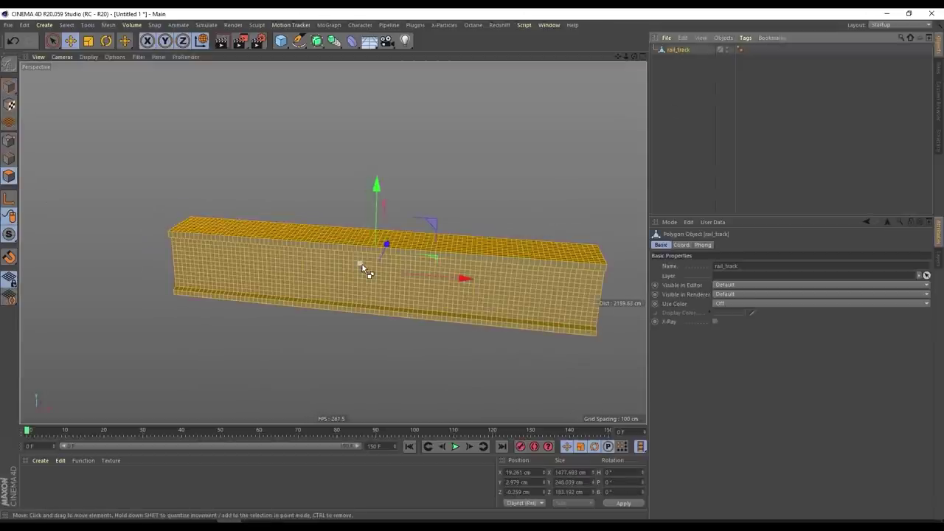
left_click_drag(407, 271, 409, 221, "alt")
key("v")
mouse_move(426, 215)
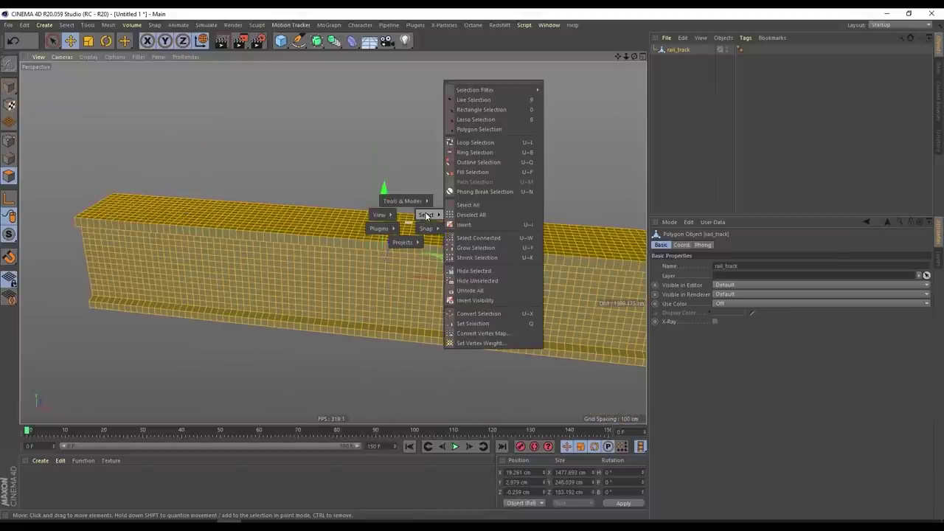
left_click(489, 343)
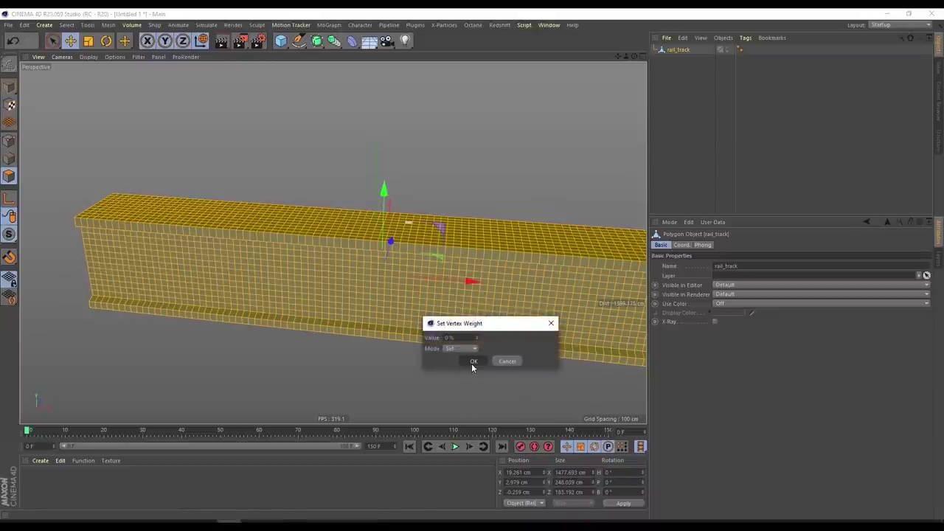
left_click(473, 363)
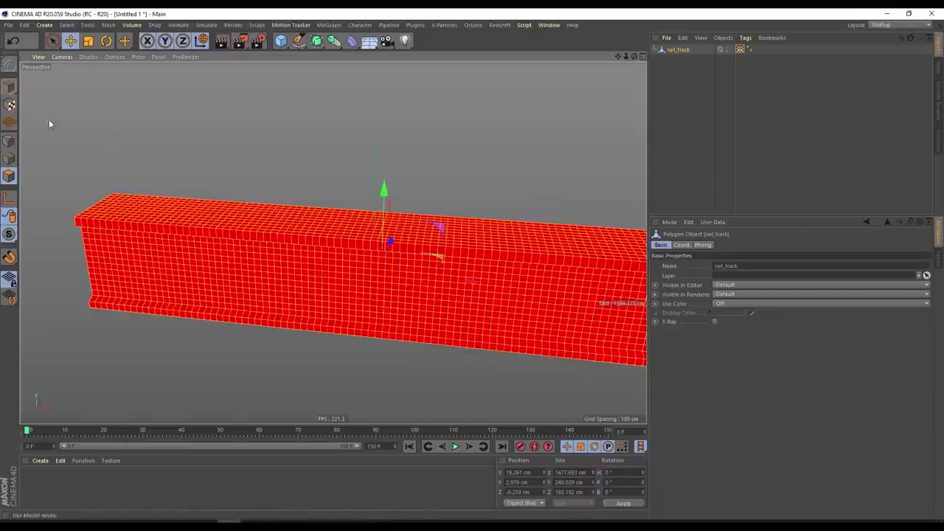
left_click(9, 86)
left_click_drag(431, 261, 380, 252, "alt")
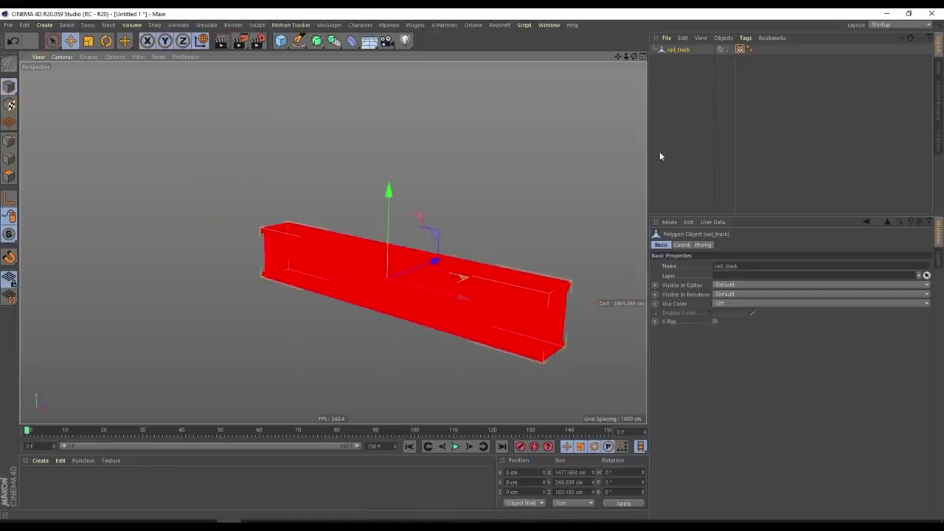
Step: Add an X-Particles xpSystem with its emitter to the scene
left_click(707, 78)
left_click(444, 25)
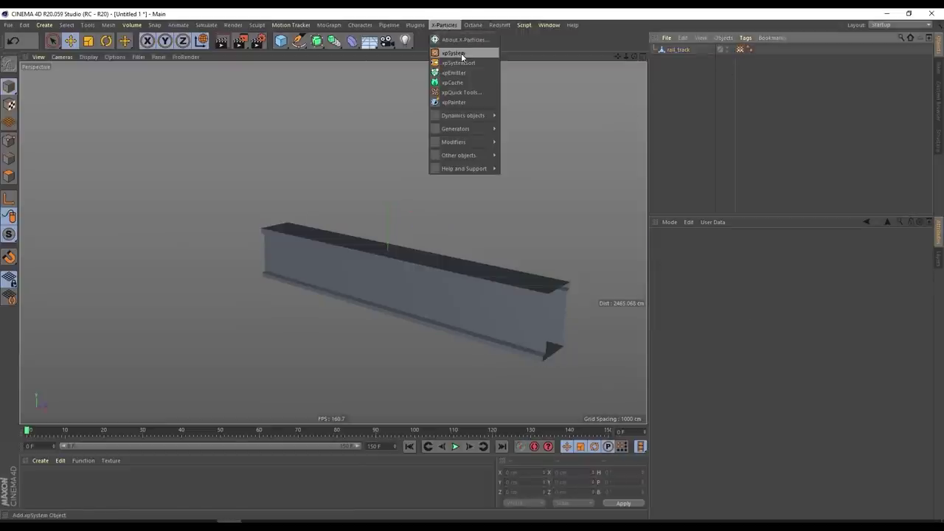
left_click(453, 53)
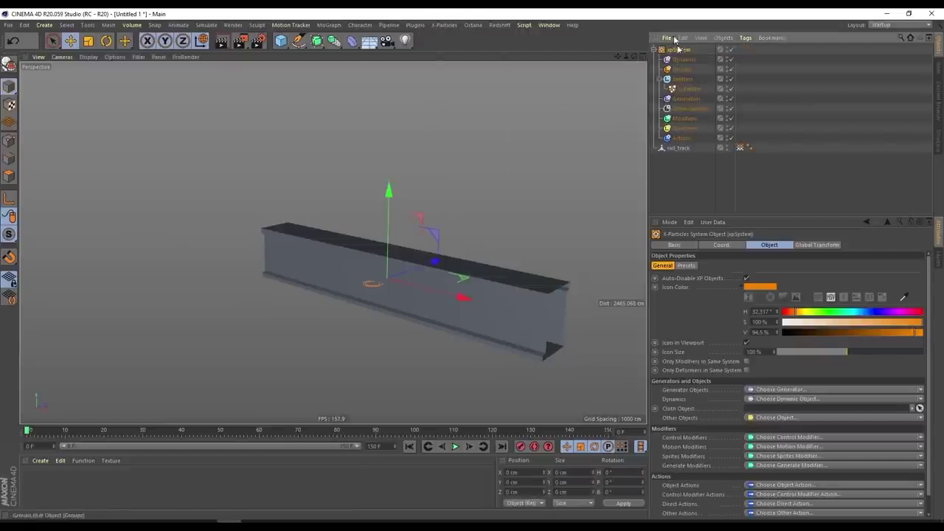
left_click(684, 90)
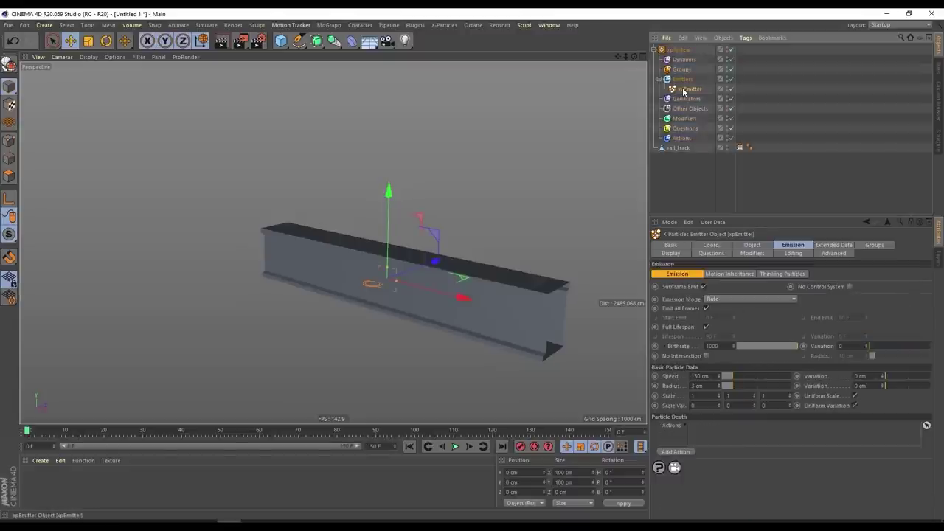
Step: Convert rail_track's selected edges into a spline with Edge to Spline
left_click(677, 148)
left_click_drag(583, 234, 238, 259, "alt")
scroll(352, 185, "up", 3)
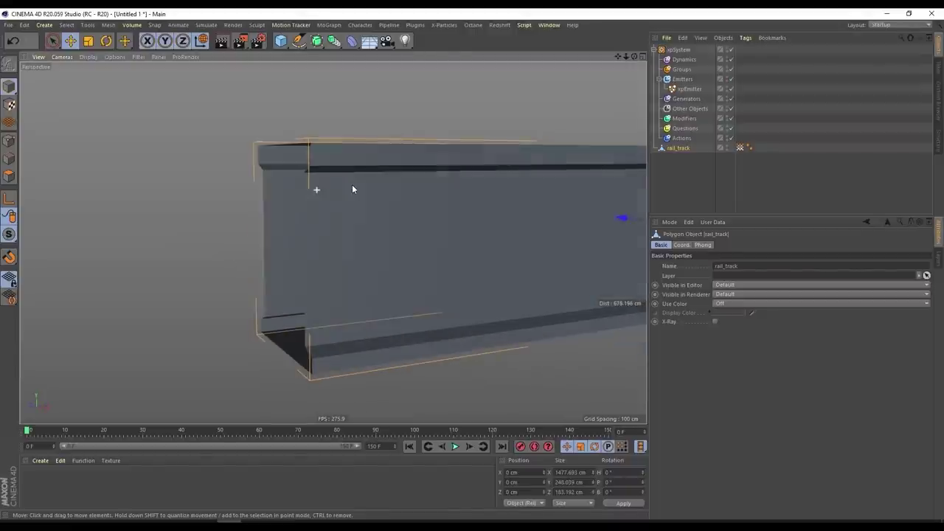
left_click(10, 160)
left_click_drag(315, 215, 312, 154, "alt")
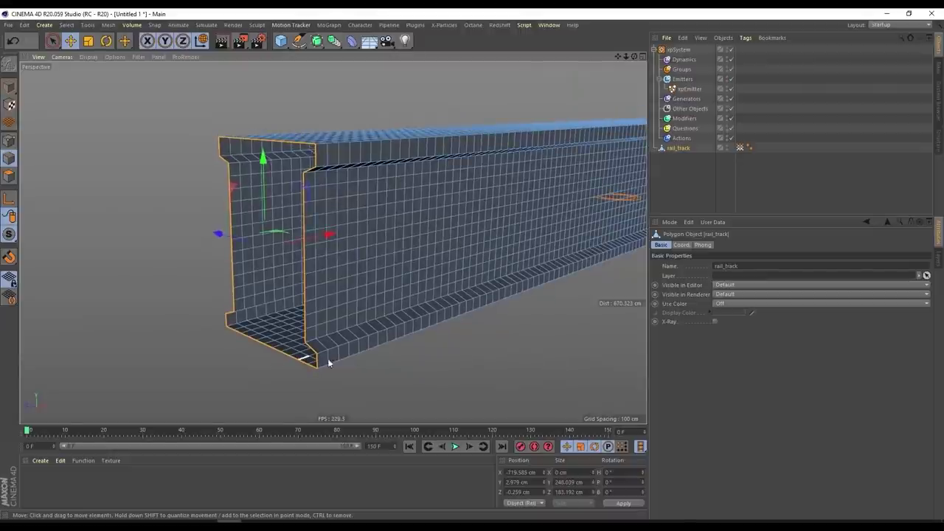
right_click(316, 150)
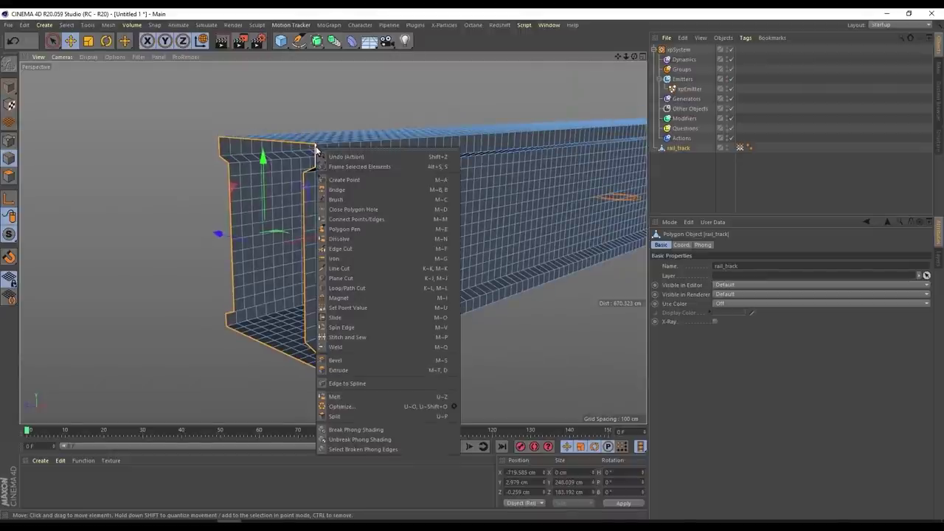
left_click(411, 383)
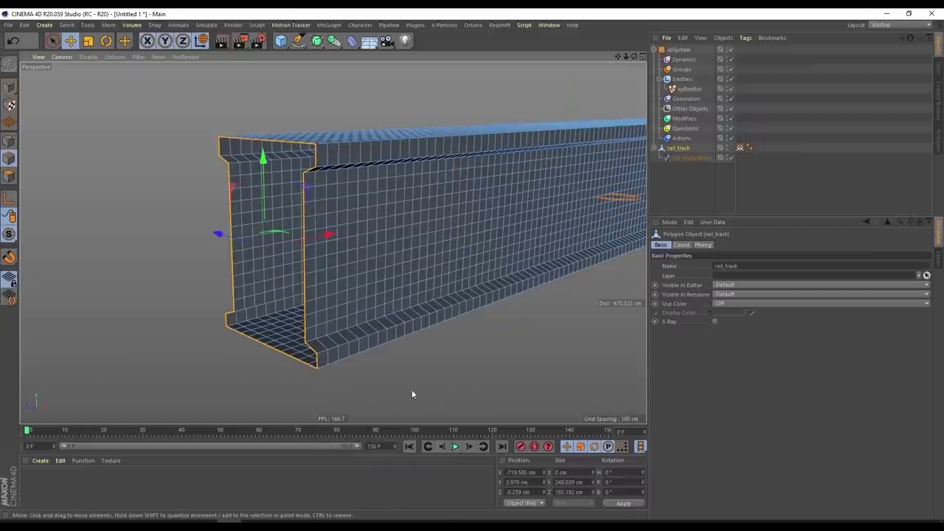
Step: Move the new rail_track.Spline to the top level and center its axis on its points
left_click(693, 158)
left_click_drag(699, 185, 699, 186)
left_click(10, 88)
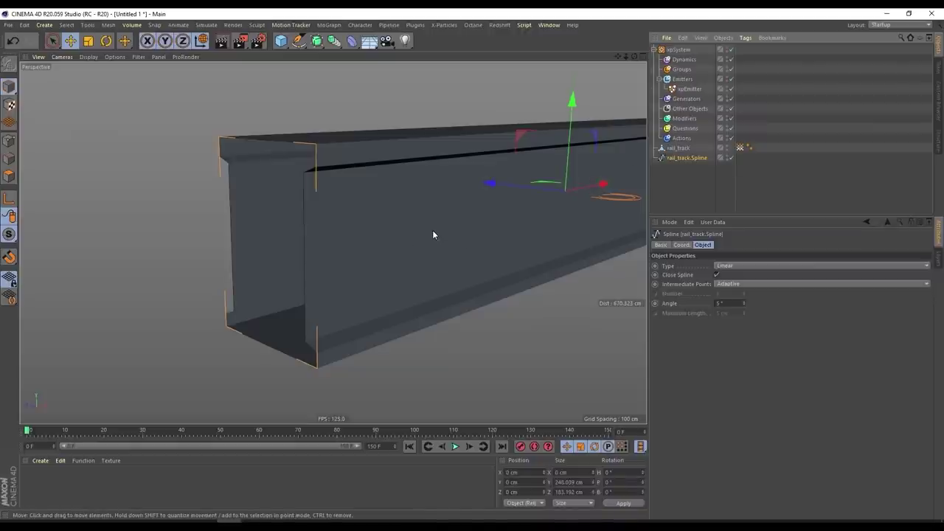
key("ctrl+shift+a")
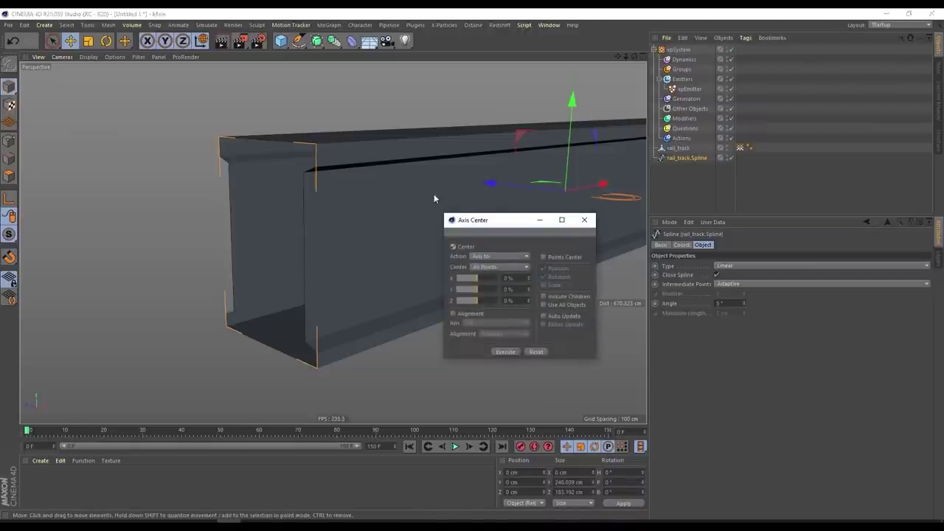
left_click(506, 352)
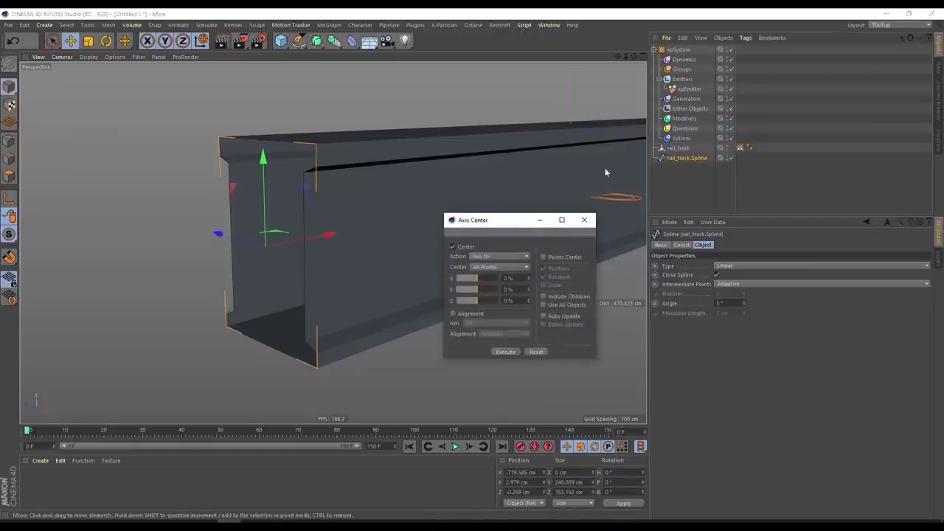
left_click(584, 220)
Step: Rename the spline to emitter_spline and place it inside the Emitters group
double_click(688, 158)
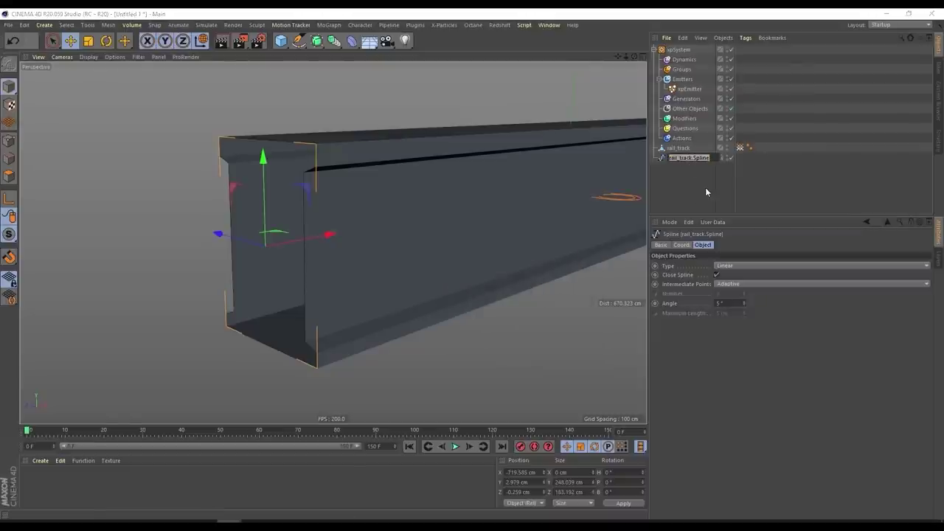
type("emitter_spli")
key("BackSpace")
type("ine")
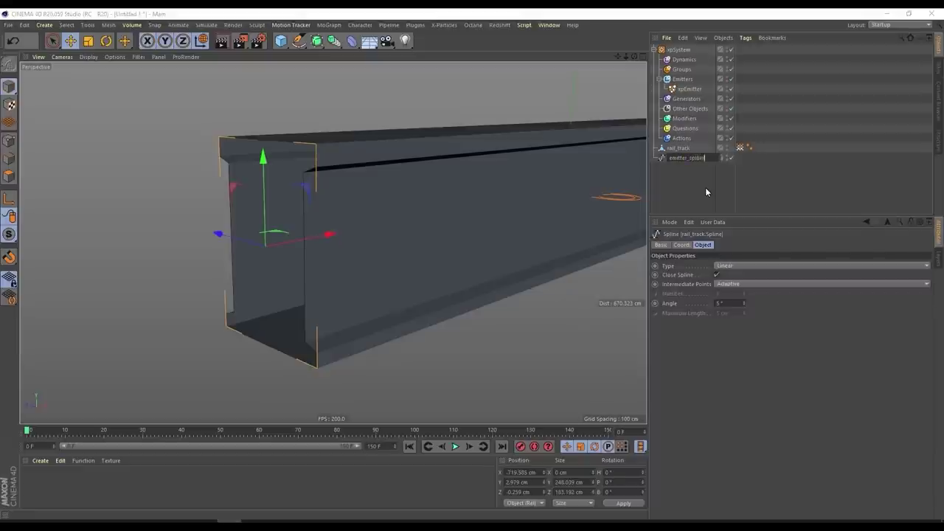
key("Return")
left_click_drag(698, 160, 692, 99)
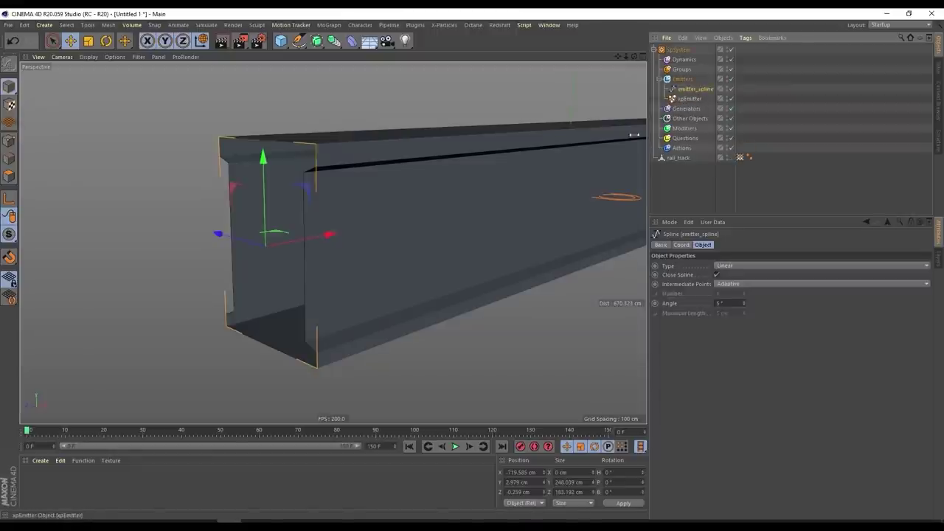
Step: Set the xpEmitter shape to Object, using emitter_spline as source and emitting from Edges
left_click(687, 100)
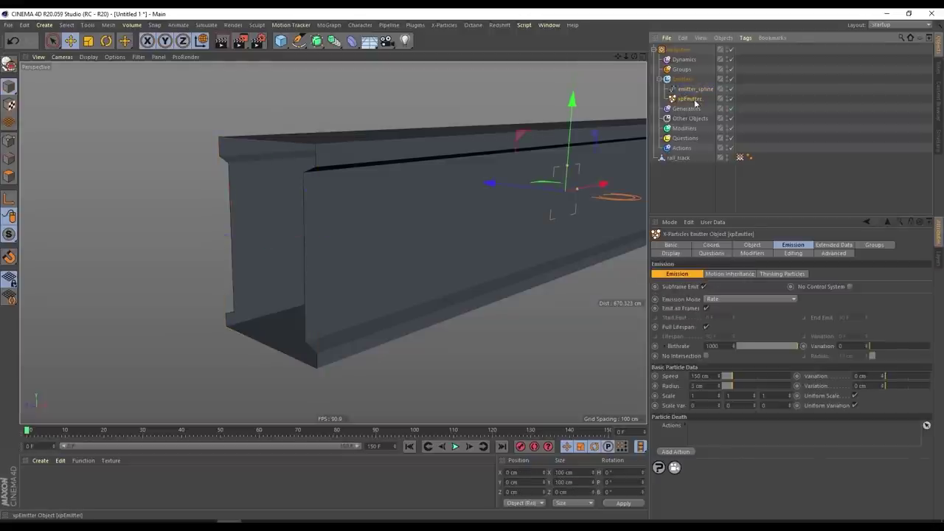
left_click(795, 244)
left_click(753, 245)
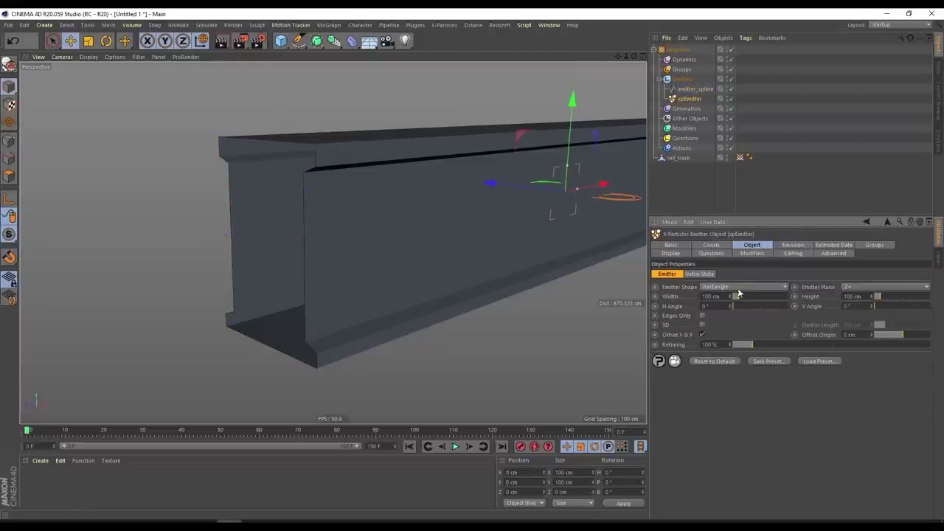
left_click(736, 289)
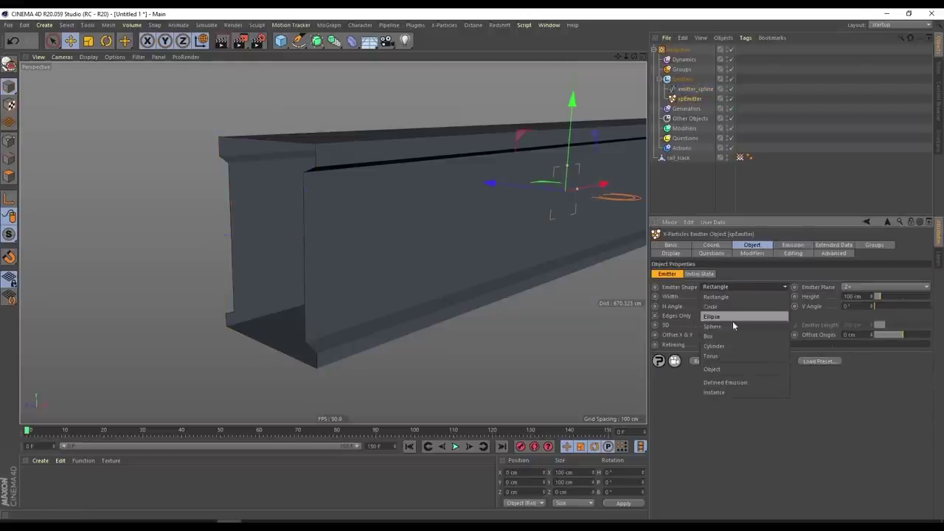
left_click(738, 367)
left_click_drag(700, 91, 718, 358)
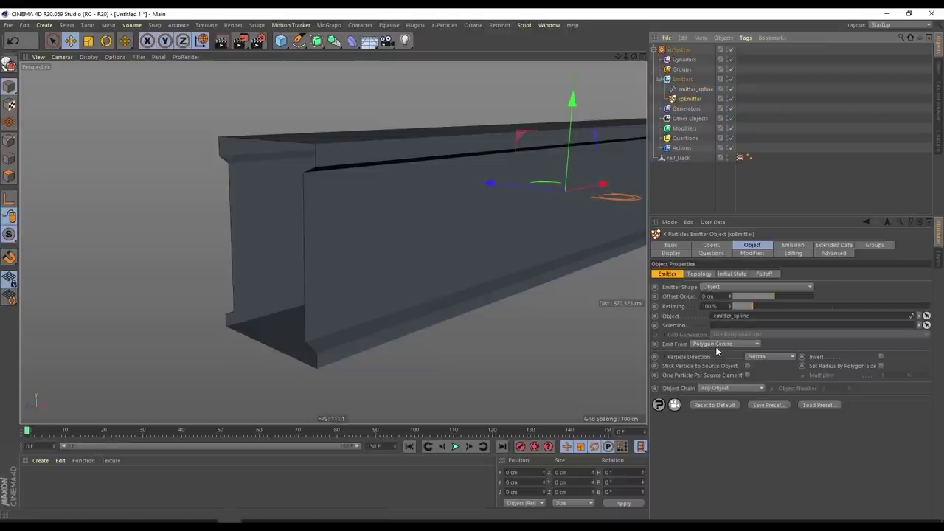
left_click(727, 344)
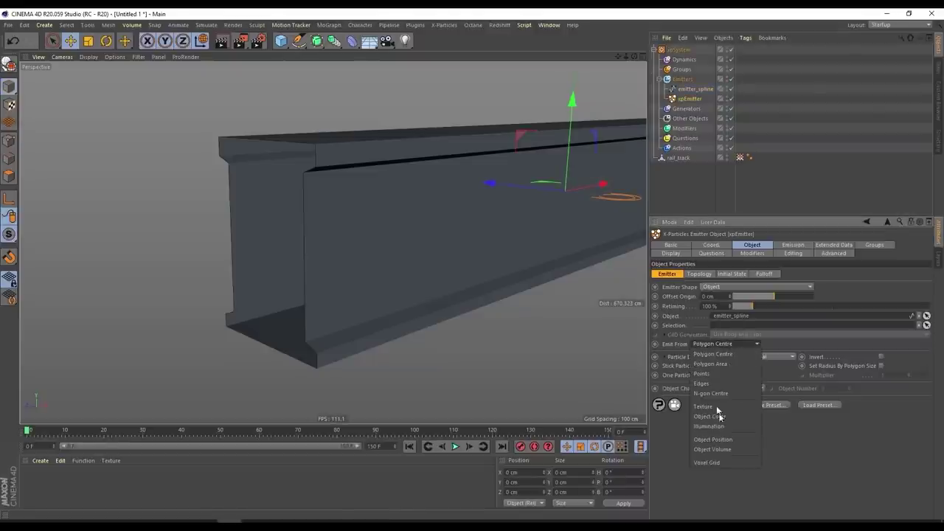
left_click(726, 382)
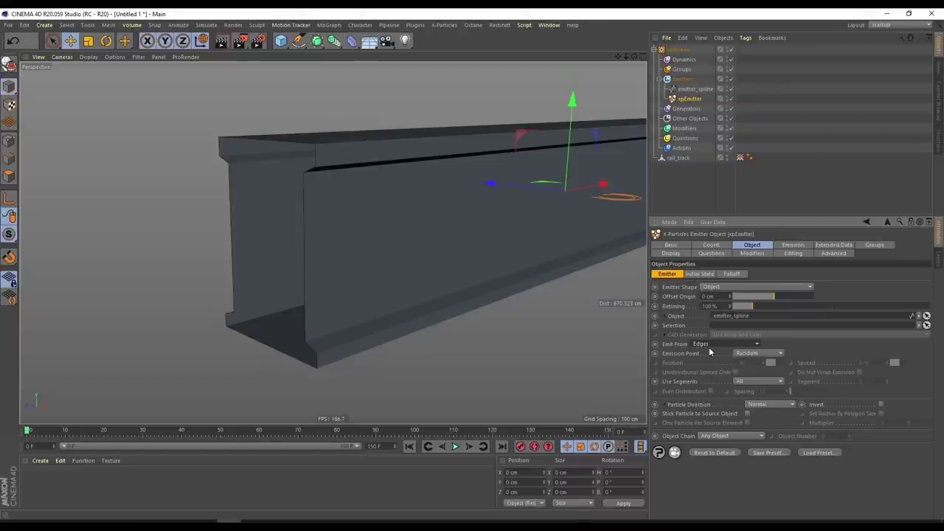
Step: Preview the emission up to frame 100, then rewind to the first frame
scroll(426, 185, "down", 5)
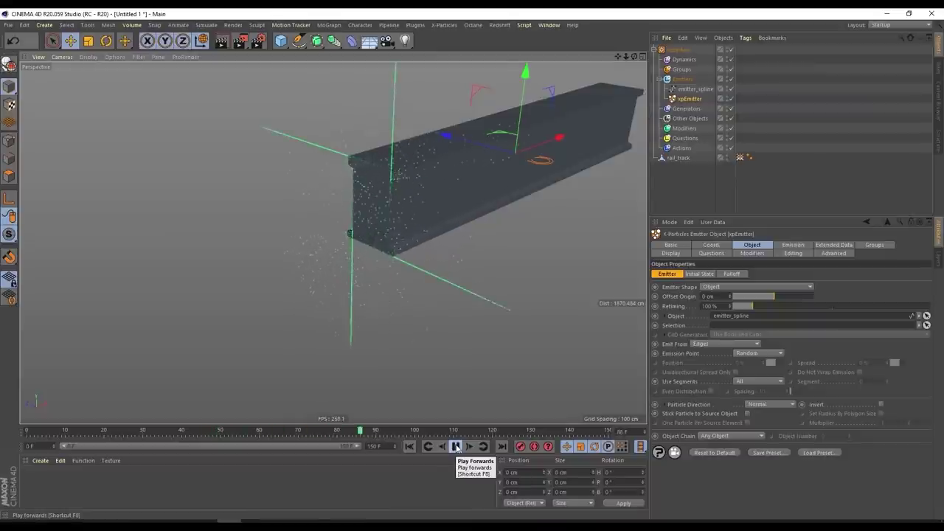
left_click(457, 448)
left_click_drag(442, 155, 384, 334, "alt")
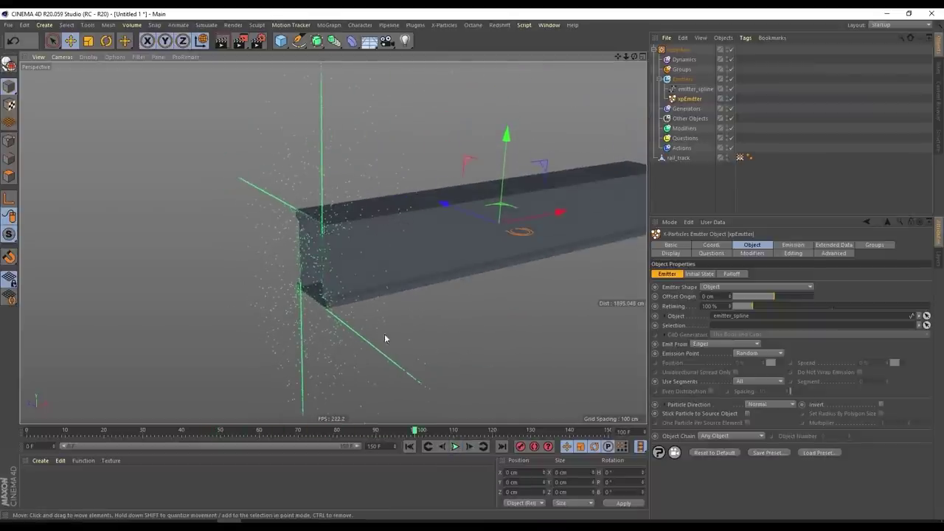
left_click(409, 449)
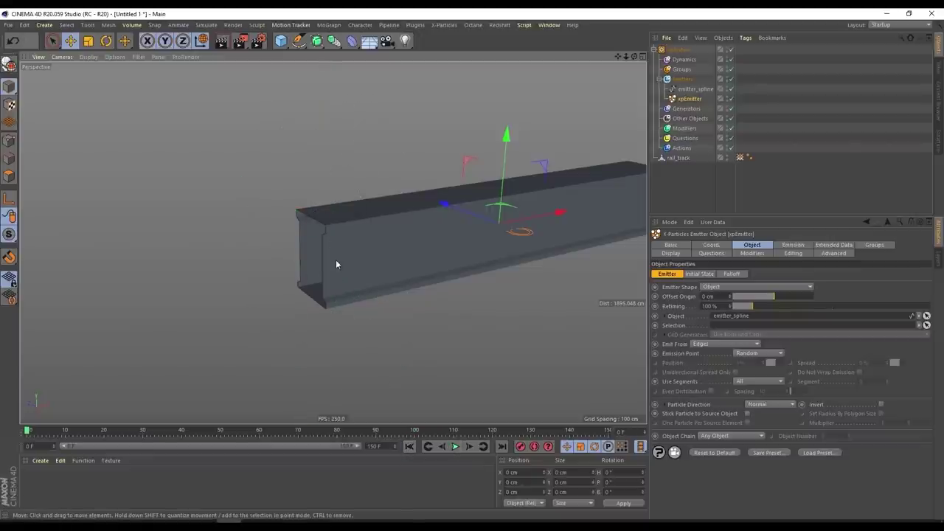
scroll(375, 227, "up", 3)
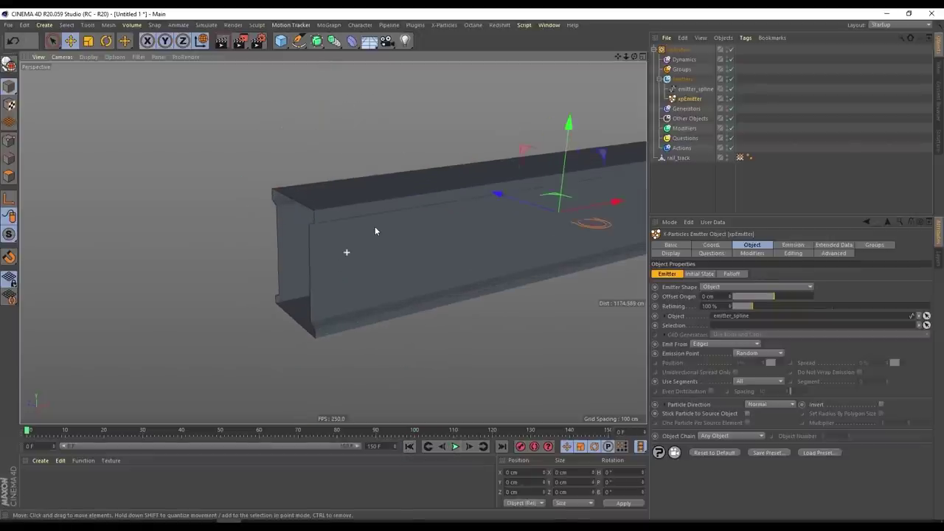
Step: Set Particle Direction to X+ Axis and preview particles spreading across the beam, stopping at frame 131
left_click(772, 405)
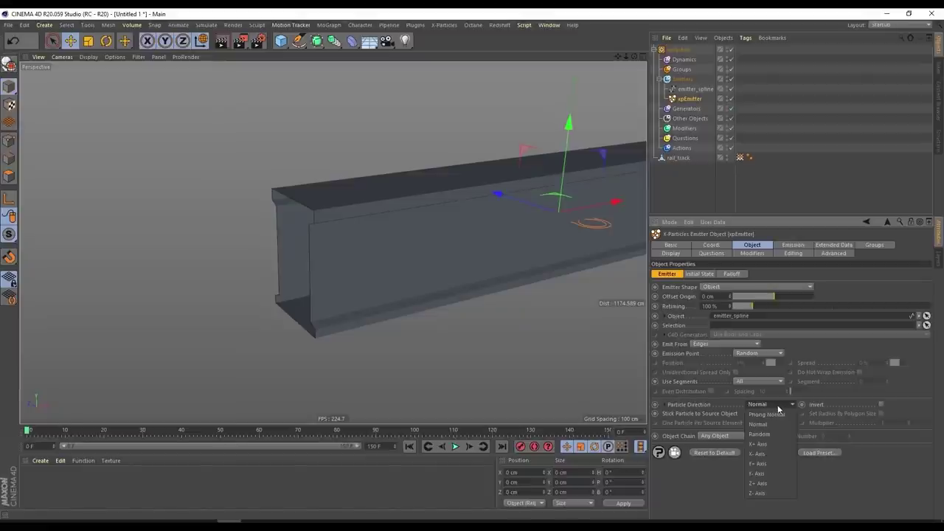
left_click(780, 409)
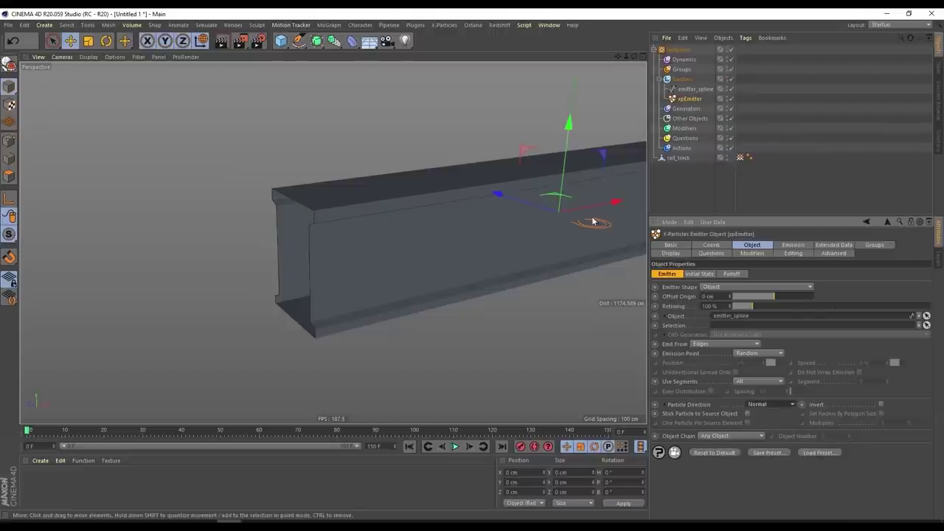
left_click(768, 405)
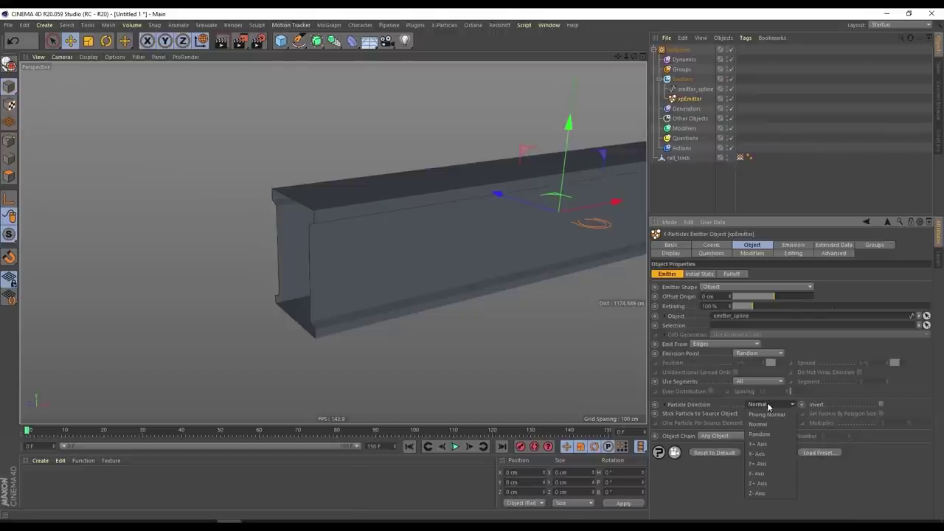
left_click(777, 443)
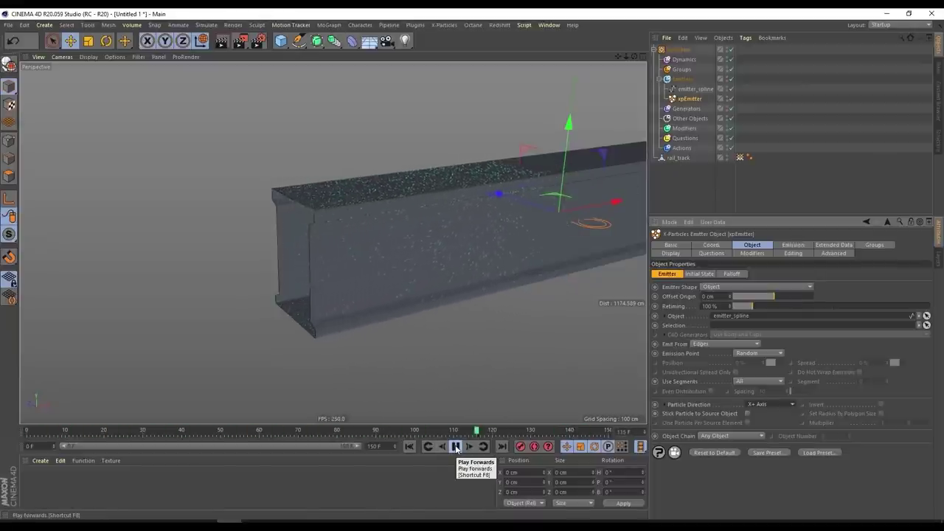
left_click(456, 447)
left_click_drag(487, 208, 450, 260, "alt")
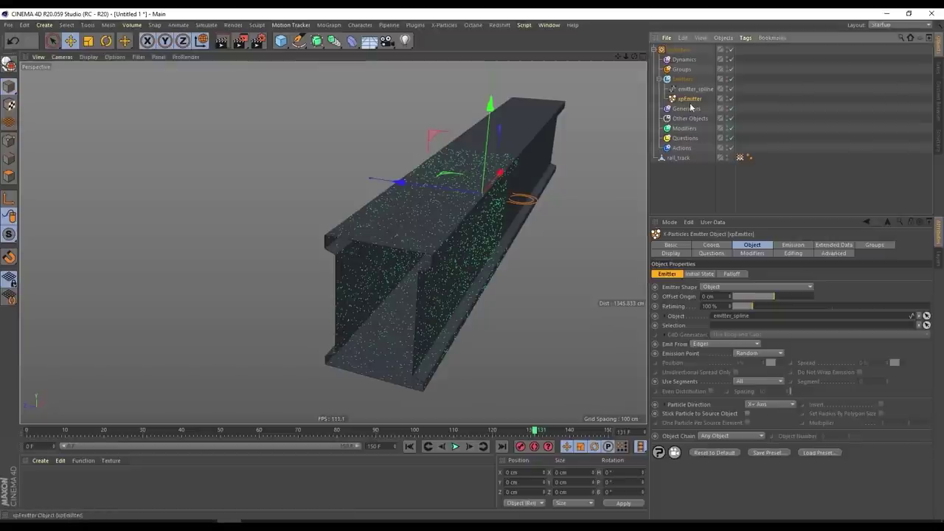
Step: Set the xpEmitter birthrate to 25 and replay the simulation
left_click(799, 245)
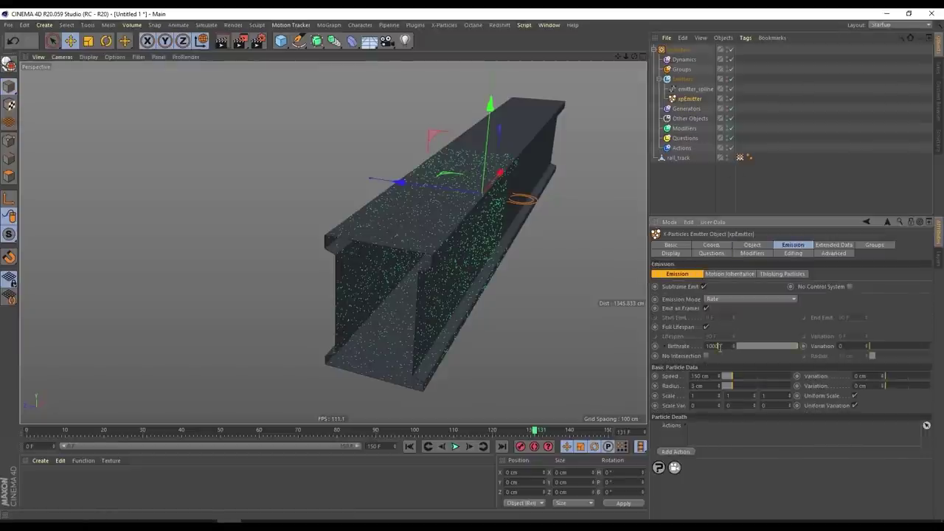
type("25")
key("Return")
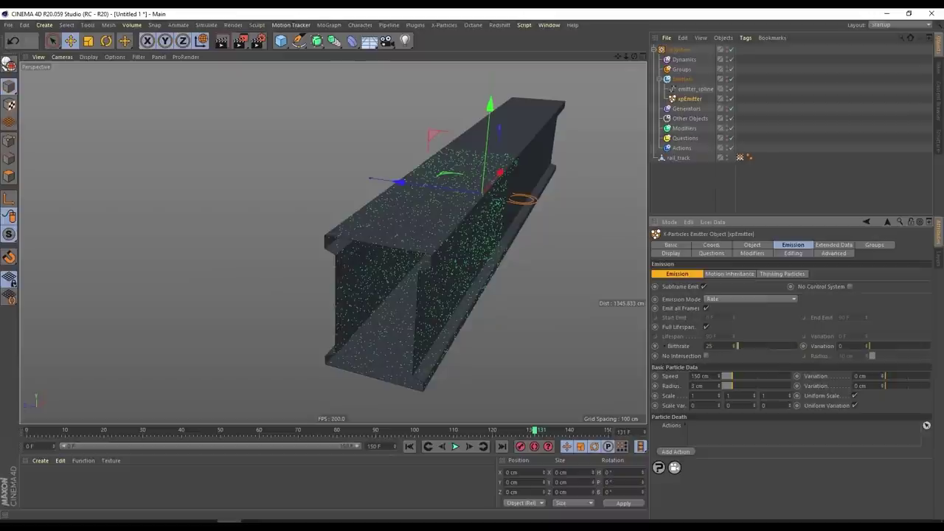
key("F8")
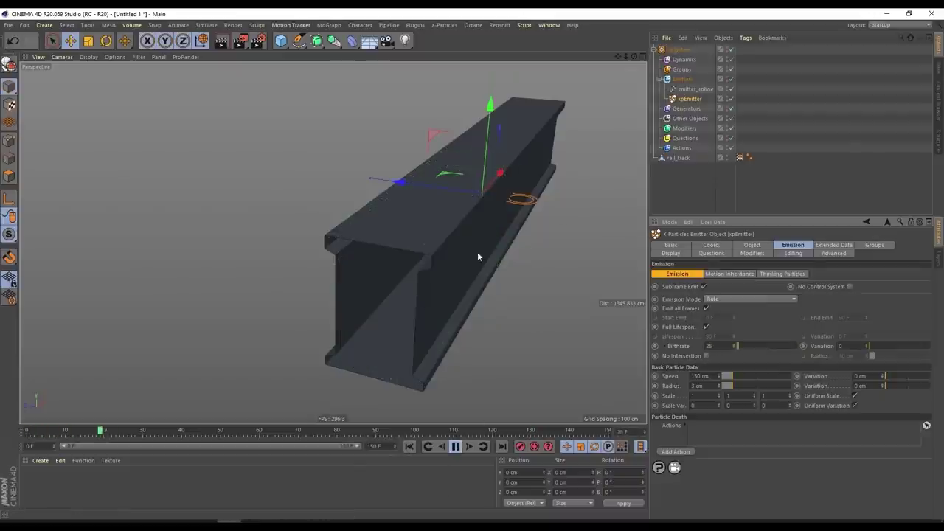
left_click_drag(478, 257, 567, 305, "alt")
Step: Give particles a speed of 250 cm with 100 cm variation, preview, and rewind to frame 0
left_click(706, 378)
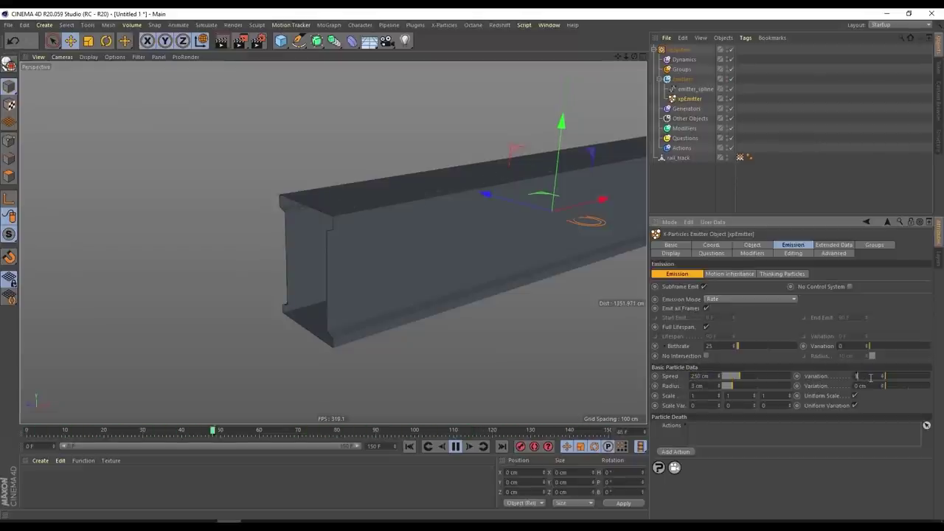
left_click_drag(484, 253, 369, 259, "alt")
left_click(410, 448)
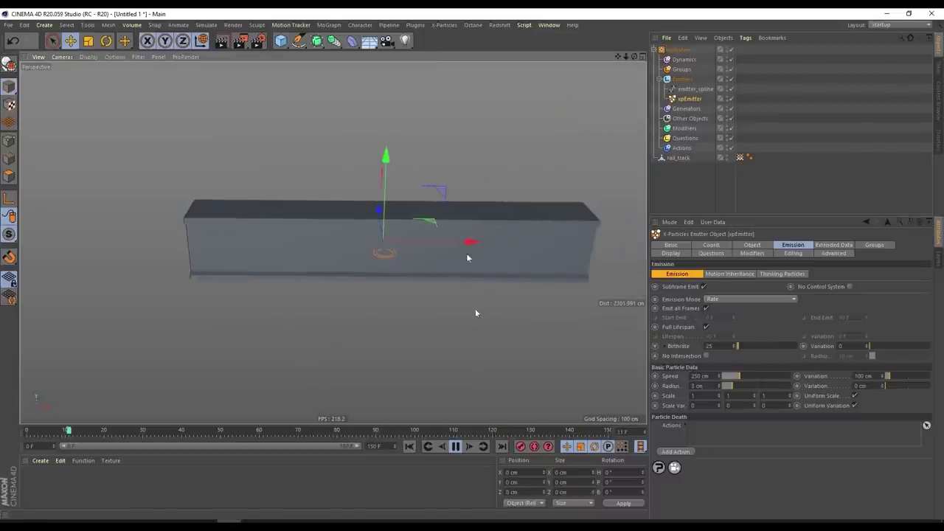
scroll(314, 208, "up", 5)
left_click_drag(329, 194, 475, 472, "alt")
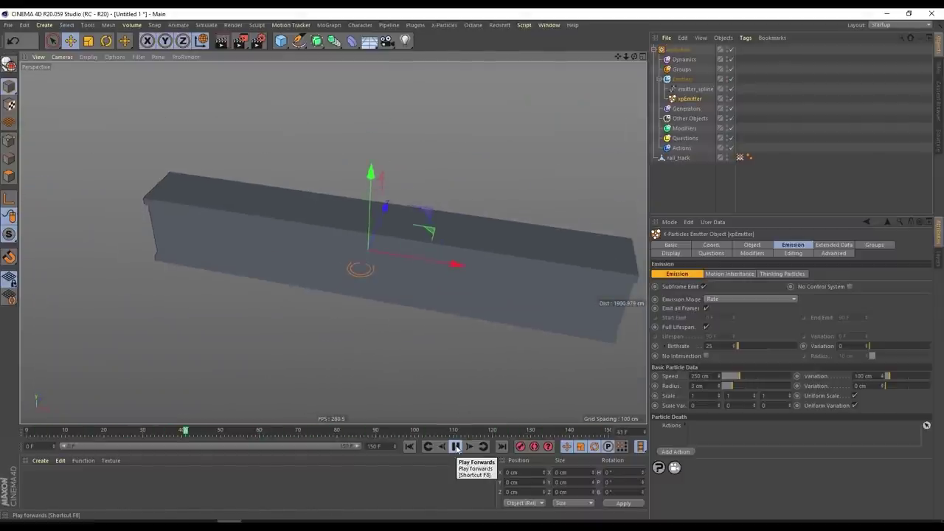
left_click(457, 448)
left_click(409, 447)
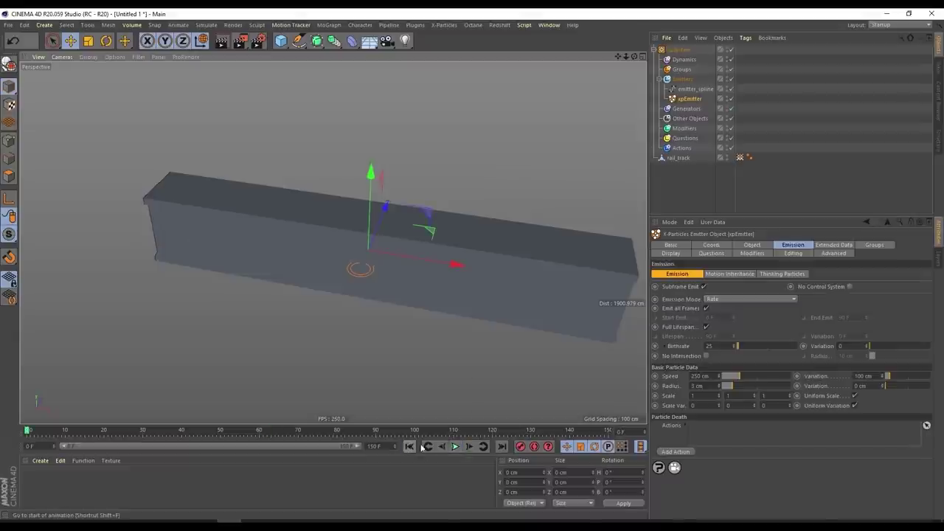
Step: Enable Use Fields on rail_track's Vertex Map tag and switch its Freeze layer (radius 10 cm) to Grow
left_click(740, 157)
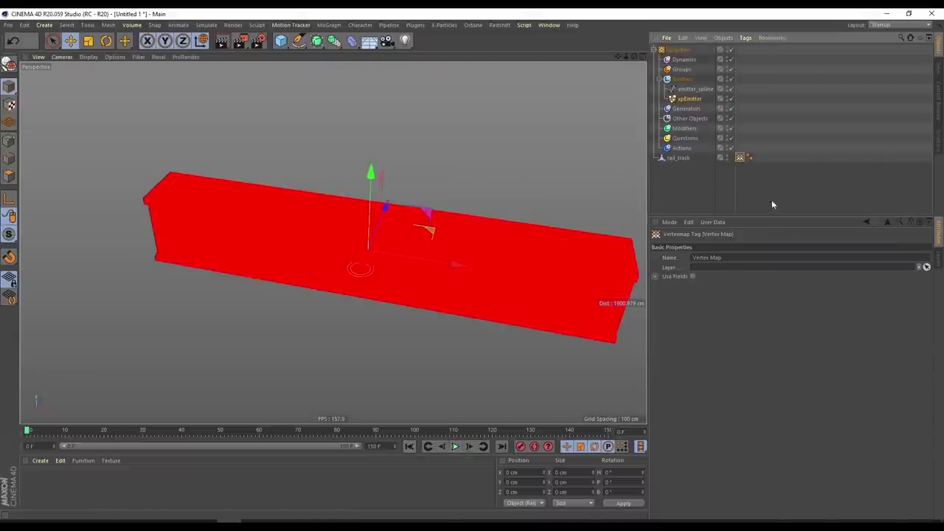
left_click(693, 276)
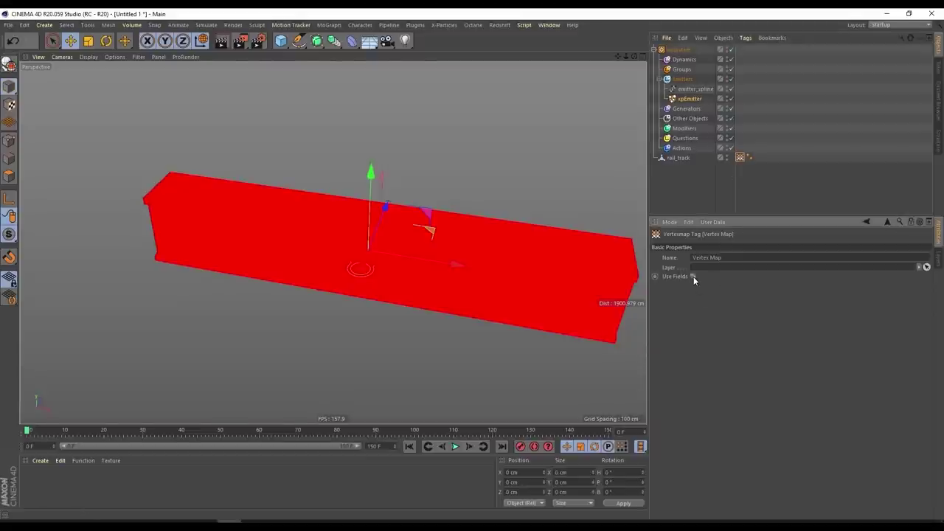
left_click(693, 290)
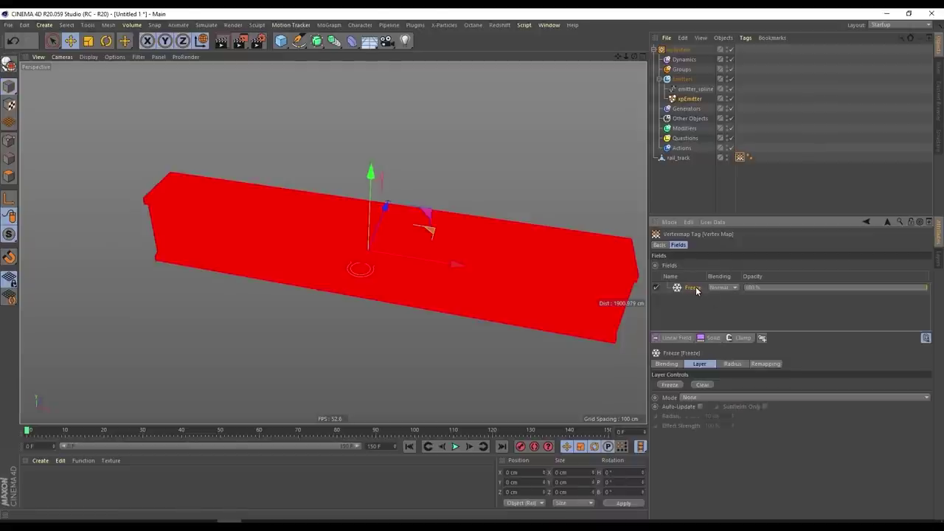
left_click(696, 397)
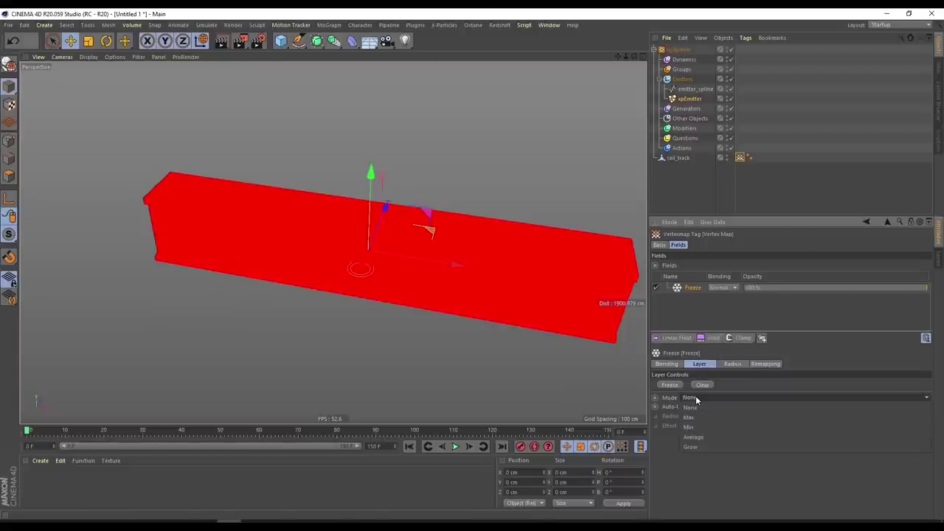
left_click(702, 447)
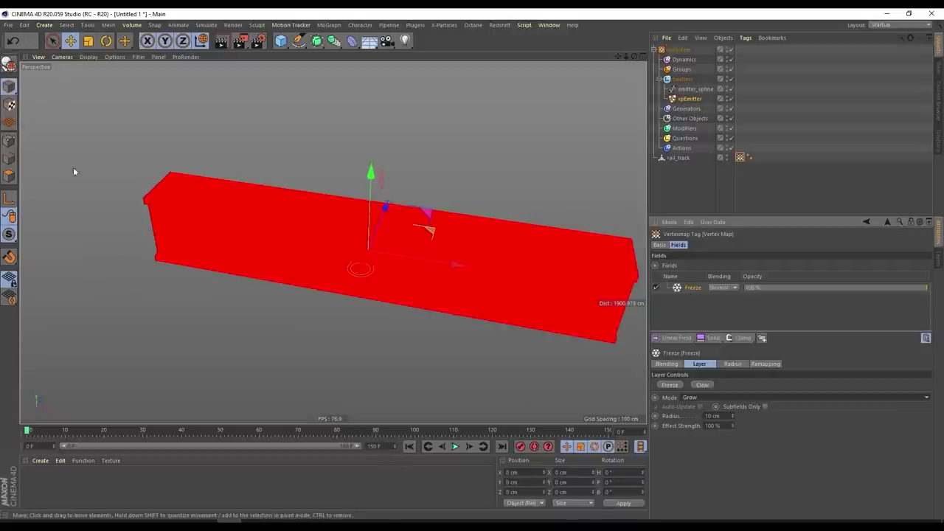
left_click(684, 342)
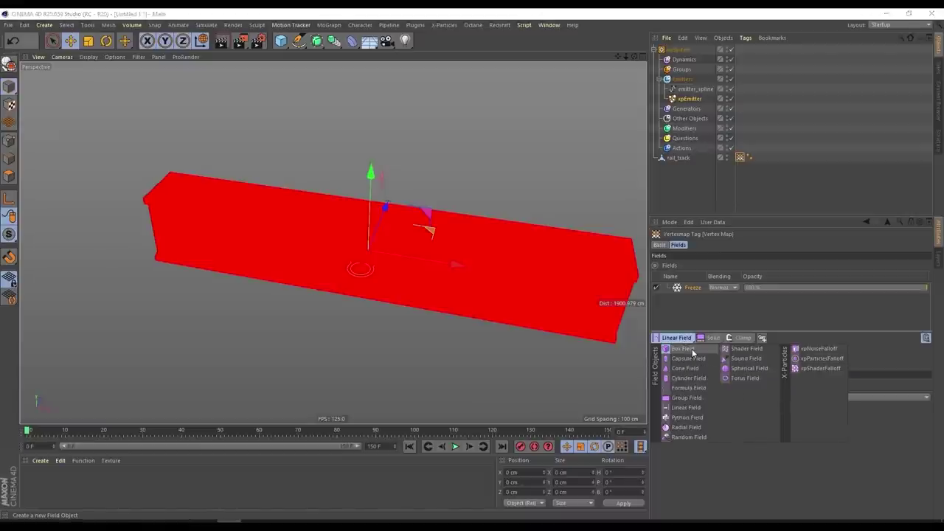
Step: Add an xpParticlesFalloff layer to the Vertex Map fields, link xpEmitter as its emitter, and play
left_click(829, 362)
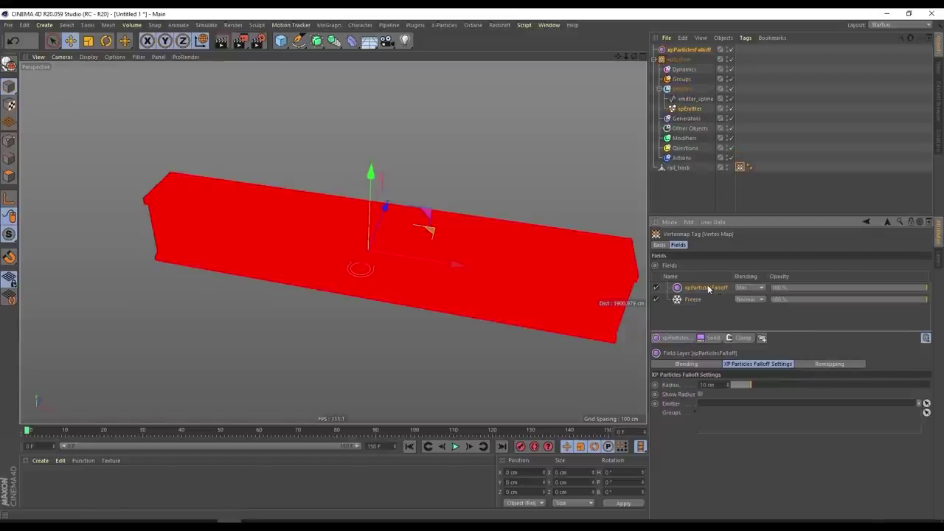
left_click(696, 50)
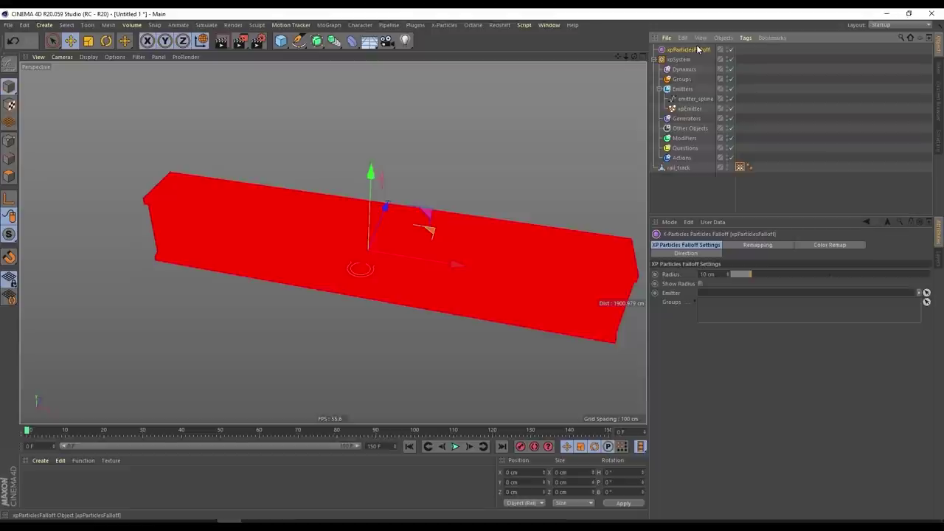
left_click(743, 169)
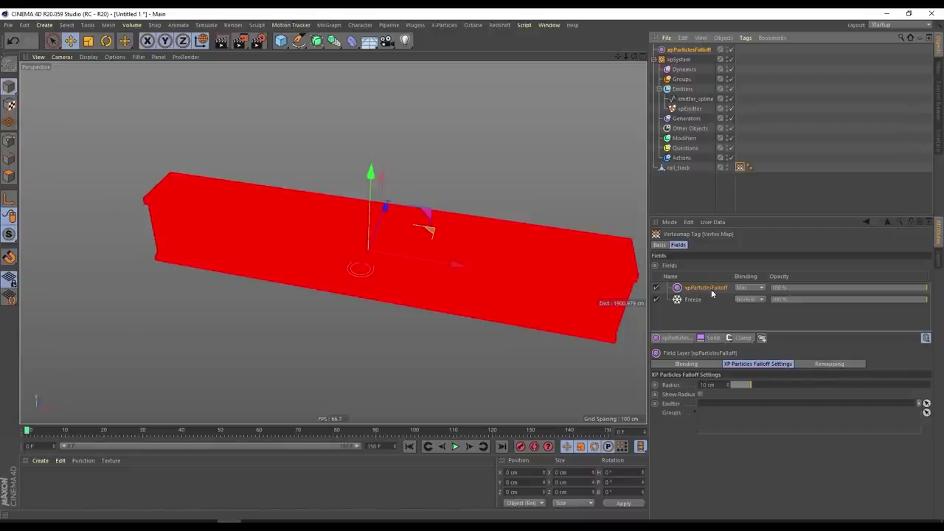
left_click(693, 50)
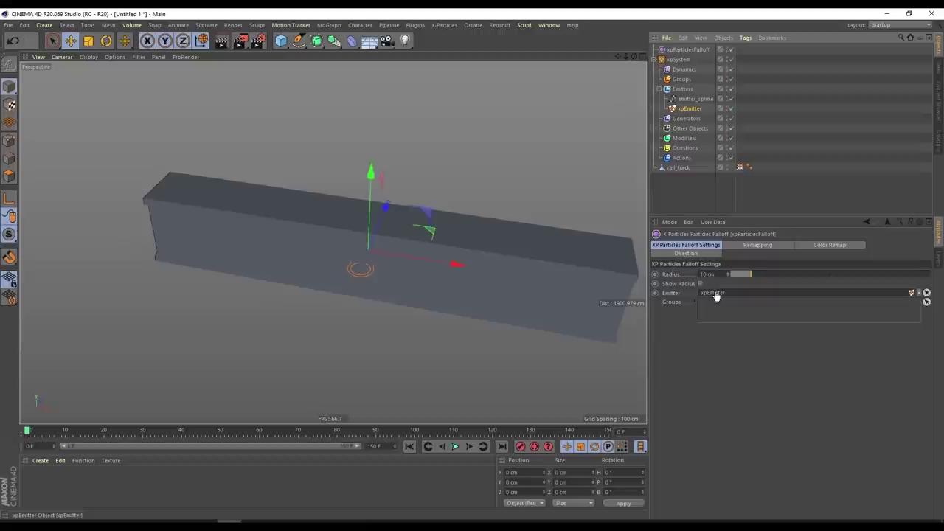
left_click_drag(716, 295, 716, 295)
left_click(455, 446)
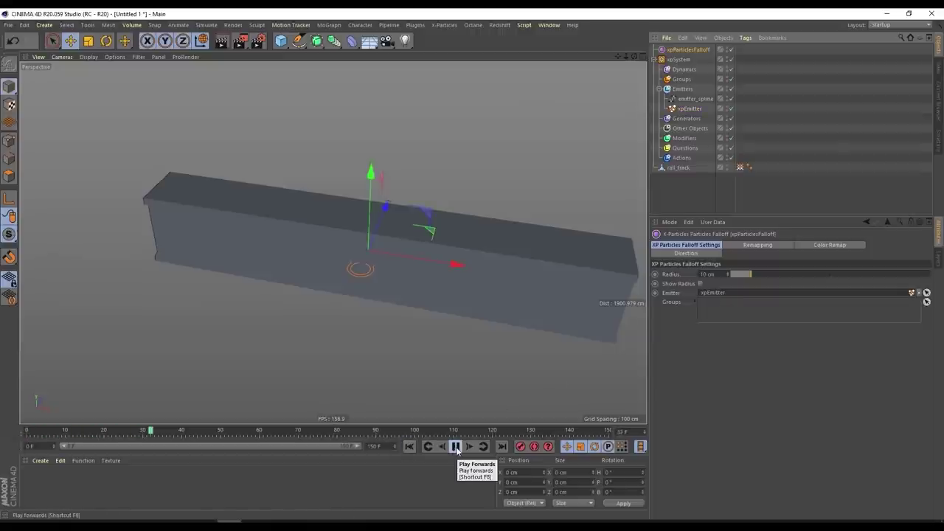
Step: Enable Show Radius on xpParticlesFalloff and inspect the particle radii around the beam
left_click(457, 447)
left_click_drag(369, 236, 639, 223, "alt")
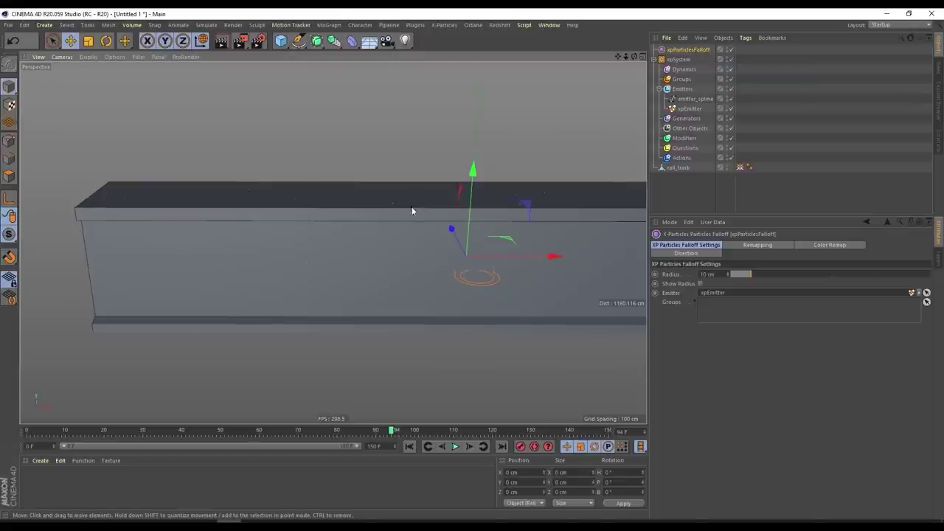
left_click(700, 284)
right_click(700, 283)
left_click(696, 294)
left_click_drag(358, 249, 394, 249, "alt")
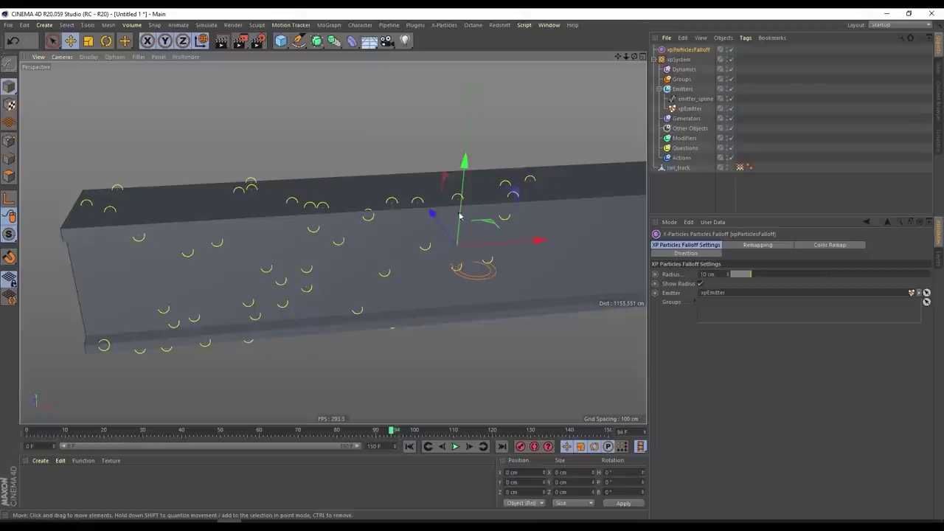
scroll(308, 209, "up", 5)
scroll(366, 220, "down", 5)
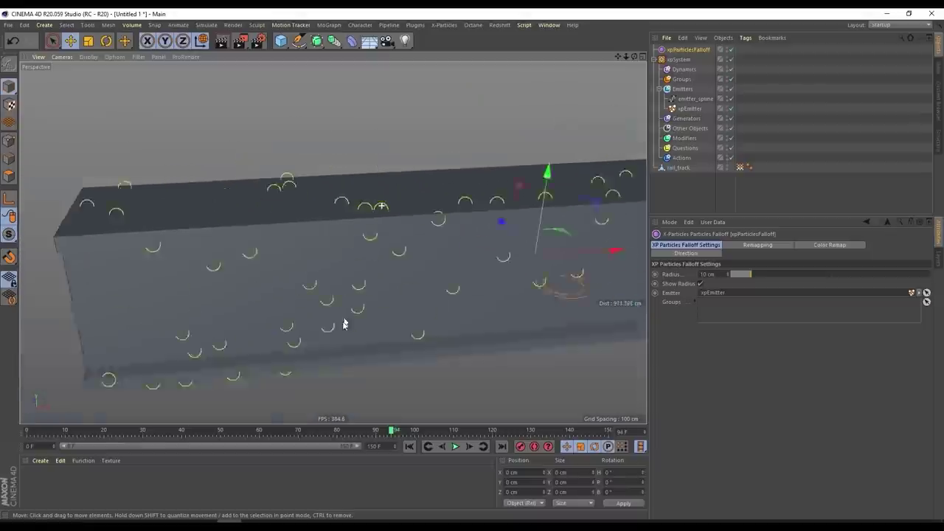
left_click_drag(365, 262, 424, 141, "alt")
scroll(355, 232, "up", 3)
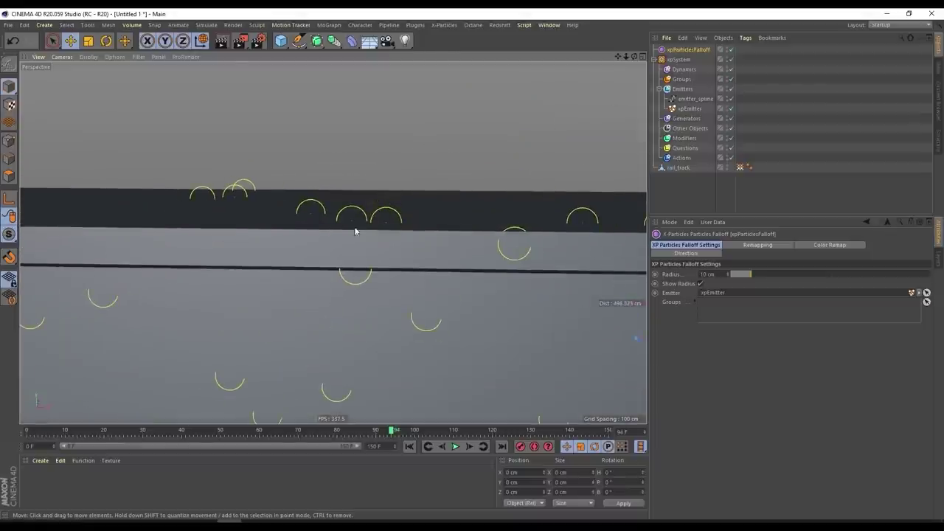
left_click_drag(380, 241, 362, 258, "alt")
scroll(362, 258, "down", 3)
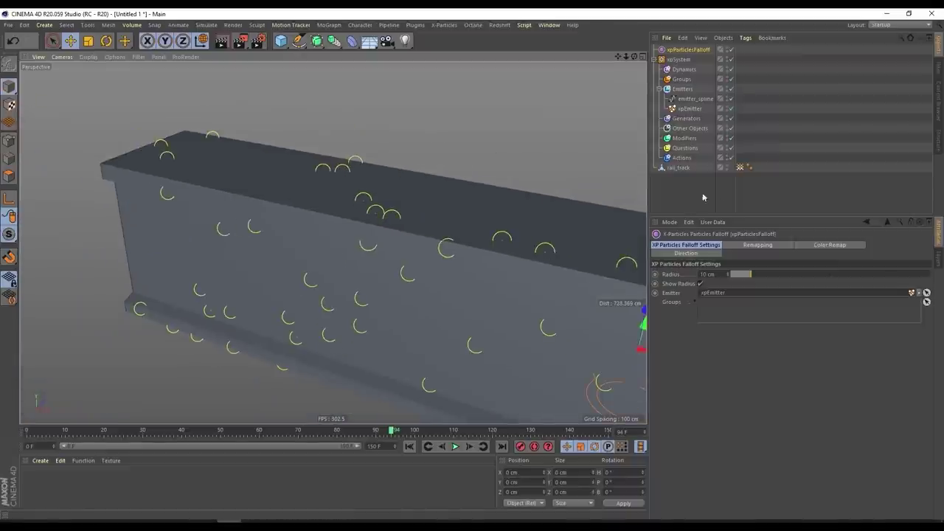
Step: Play with the Vertex Map tag selected to watch yellow weight trails grow along the beam
left_click(742, 169)
scroll(401, 228, "down", 3)
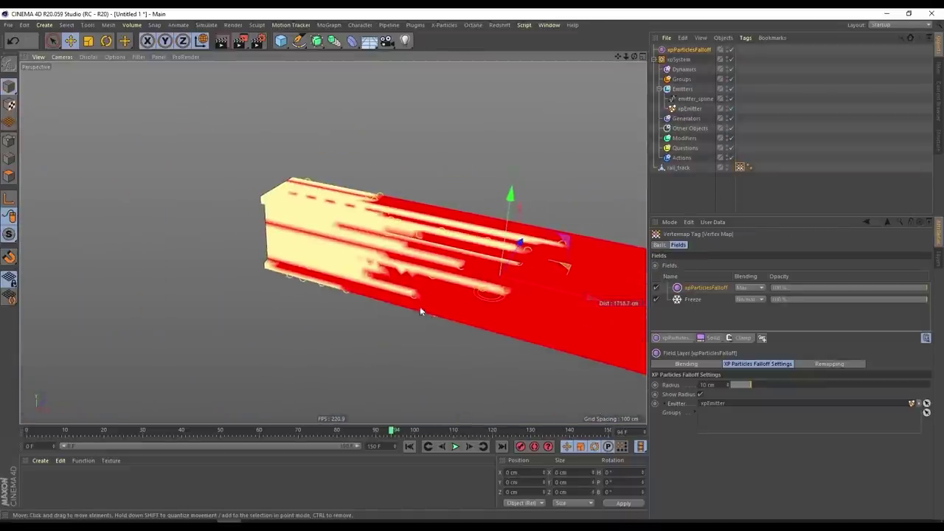
left_click_drag(420, 307, 359, 266, "alt")
left_click(455, 447)
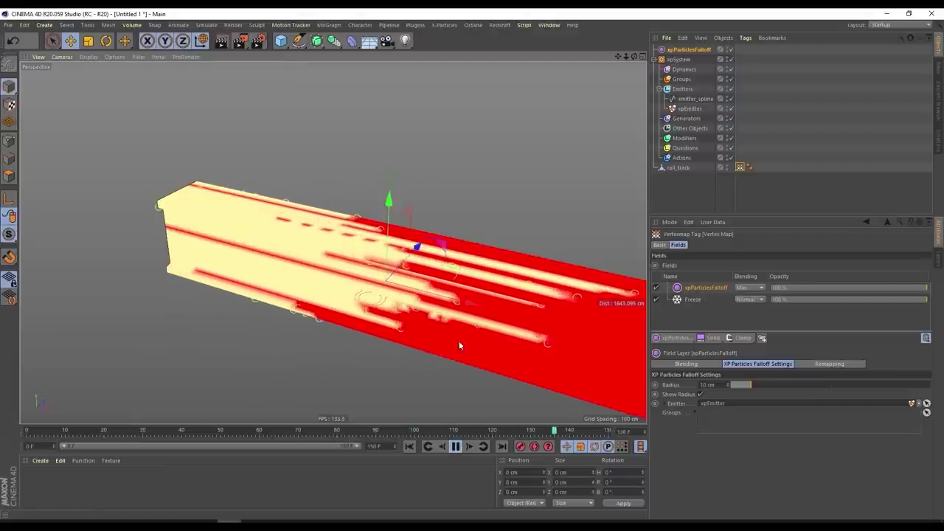
left_click(457, 448)
left_click_drag(413, 324, 431, 287, "alt")
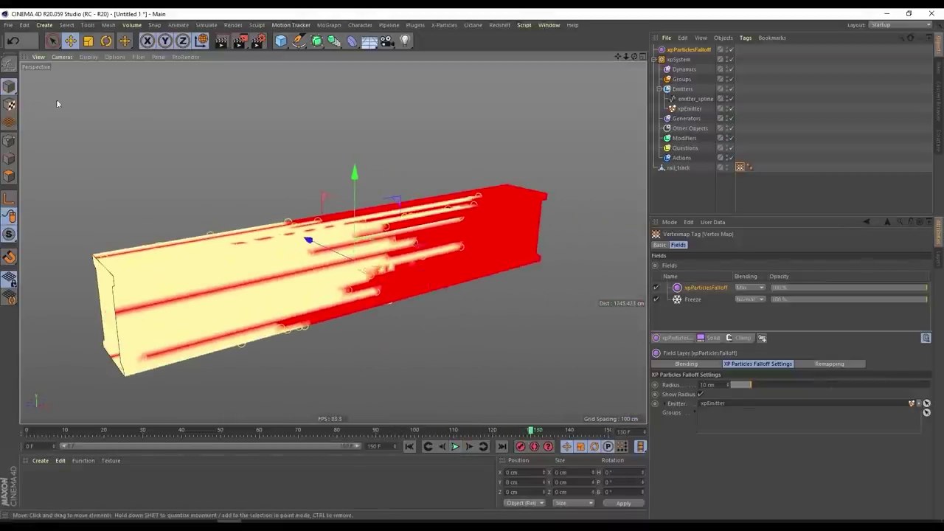
Step: Rewind to frame 0, collapse the xpSystem hierarchy, and select rail_track
left_click(696, 190)
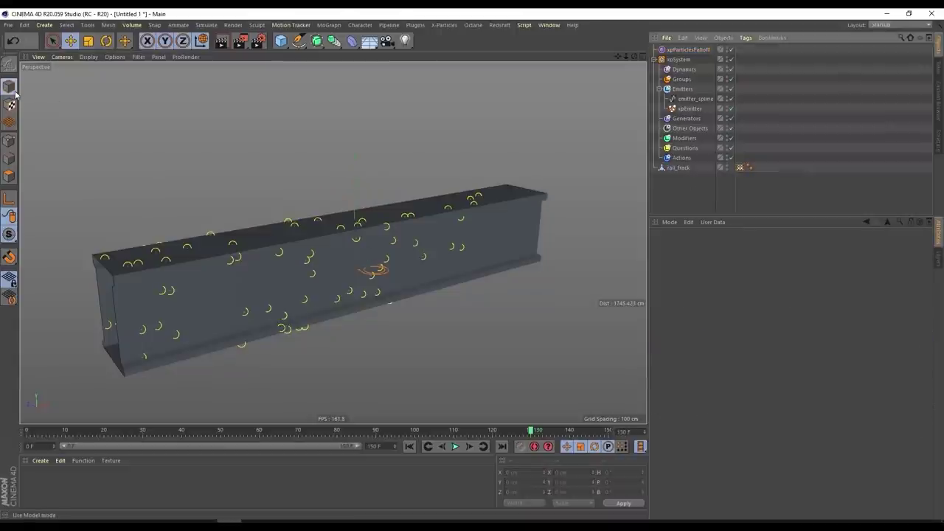
left_click_drag(65, 128, 332, 332, "alt")
left_click(410, 447)
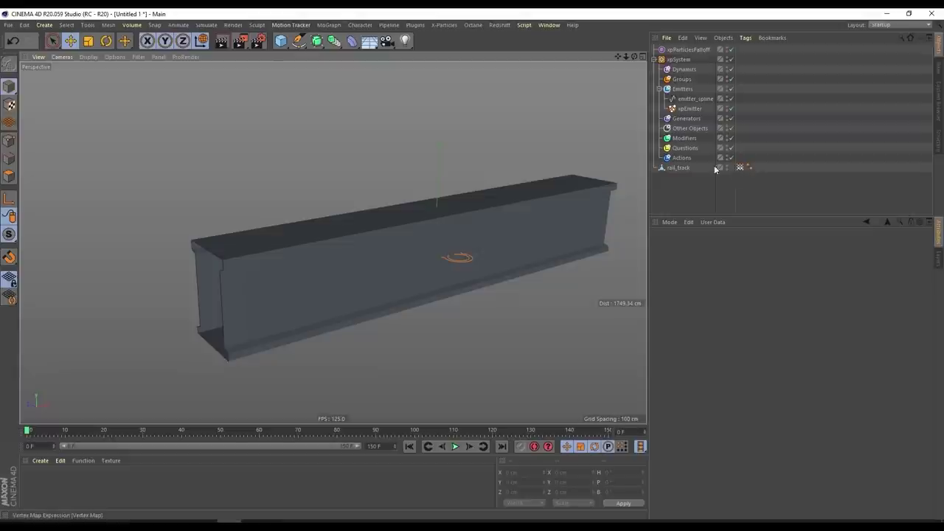
left_click(656, 59)
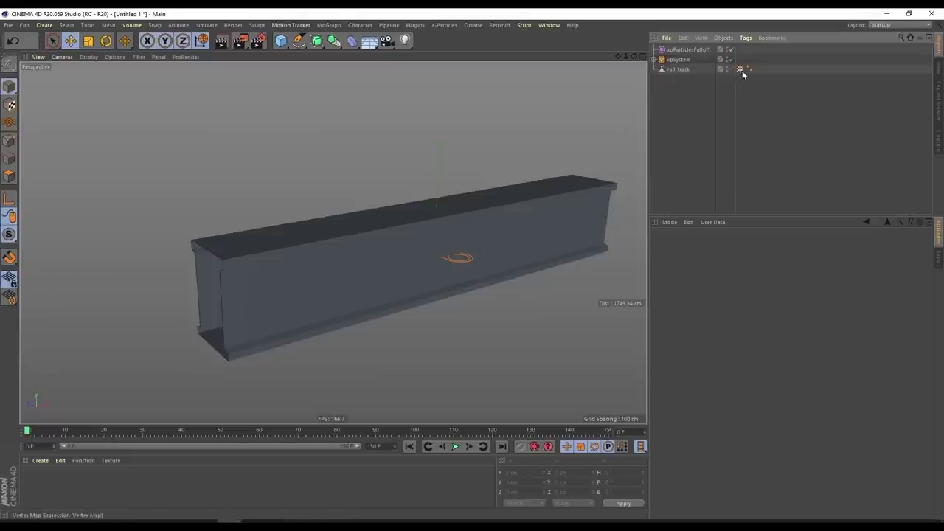
left_click(390, 229)
Step: Add a PolyFX object under rail_track and drop the Vertex Map into its Falloff Fields
left_click(329, 25)
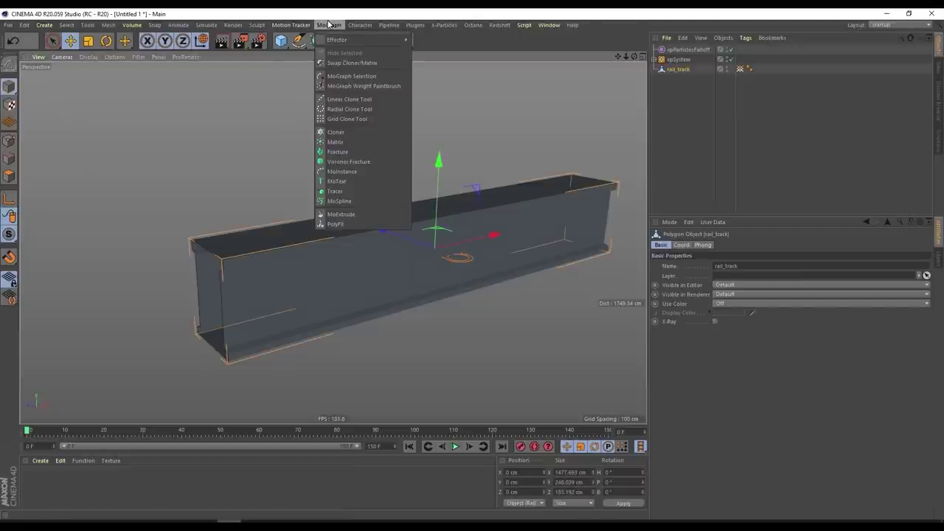
left_click(367, 225, "shift")
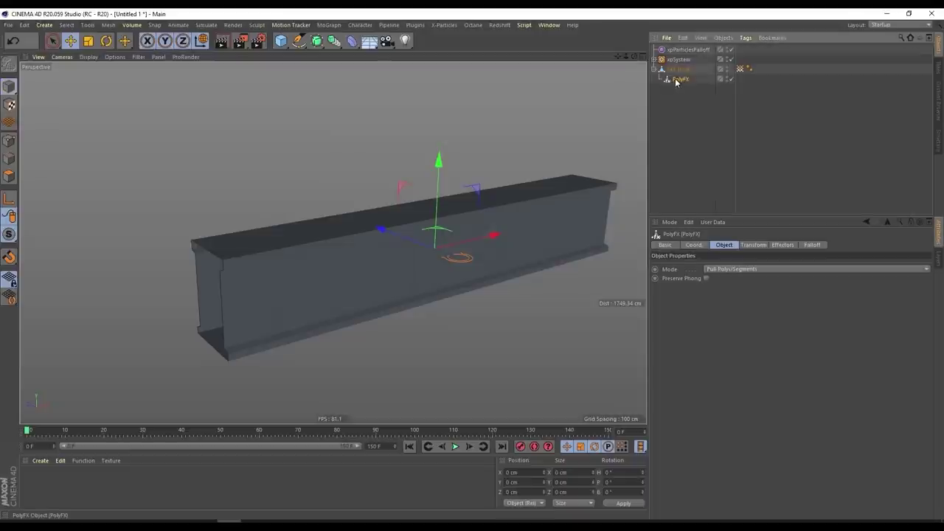
left_click(813, 245)
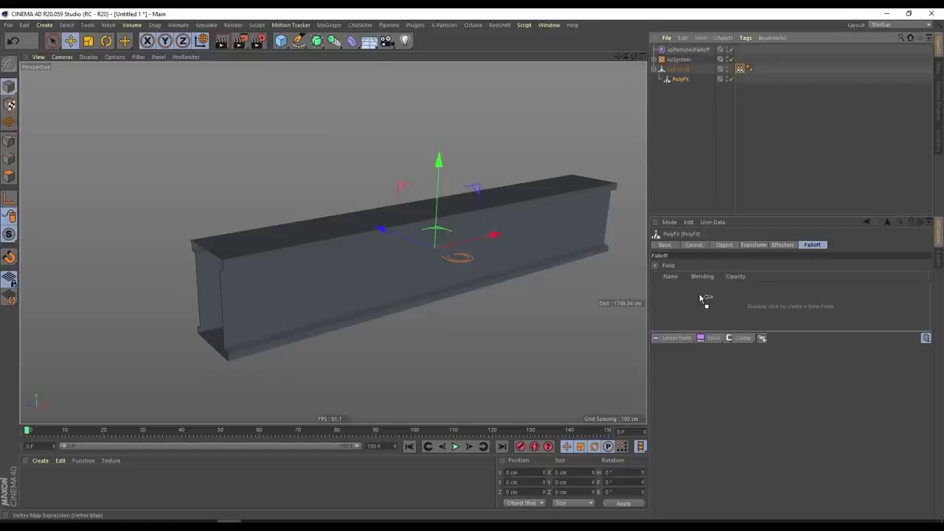
left_click_drag(705, 299, 705, 299)
Step: Preview the PolyFX effect, then remove the Vertex Map layer and reselect PolyFX
left_click(456, 447)
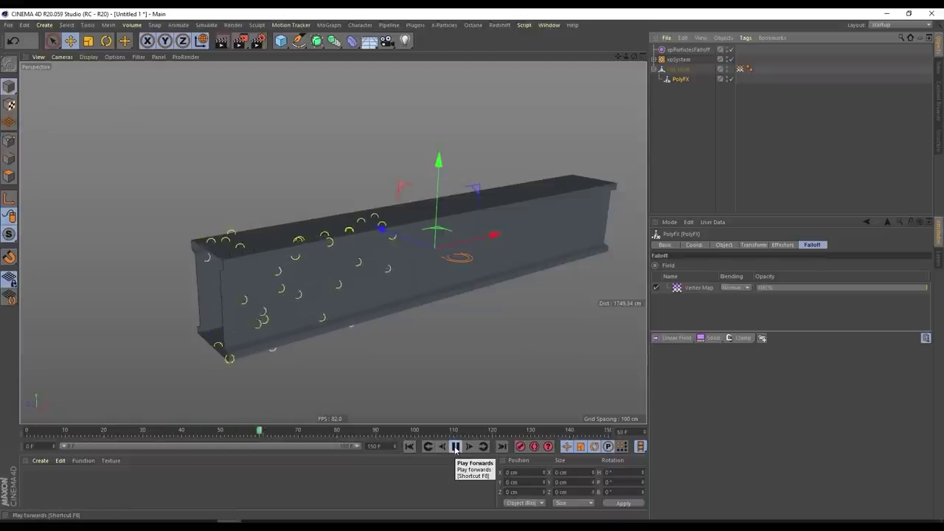
left_click(455, 446)
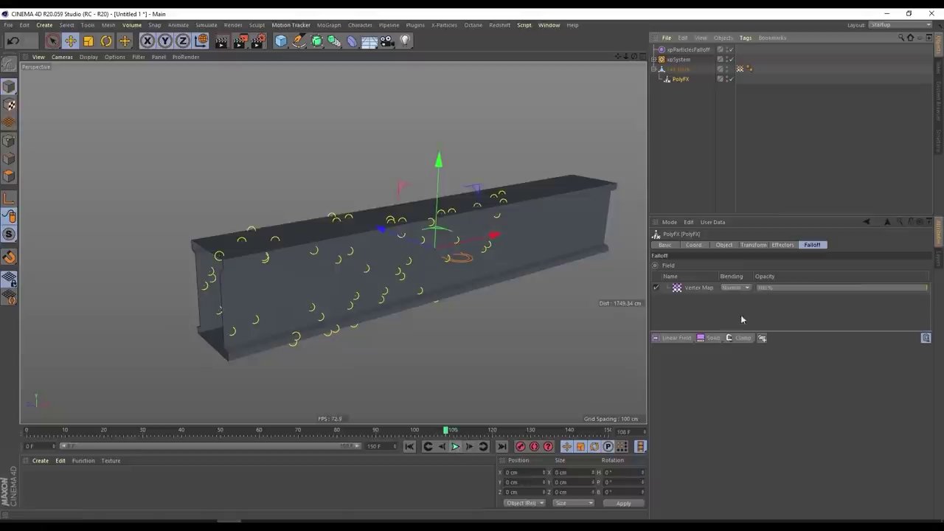
left_click_drag(302, 287, 391, 269, "alt")
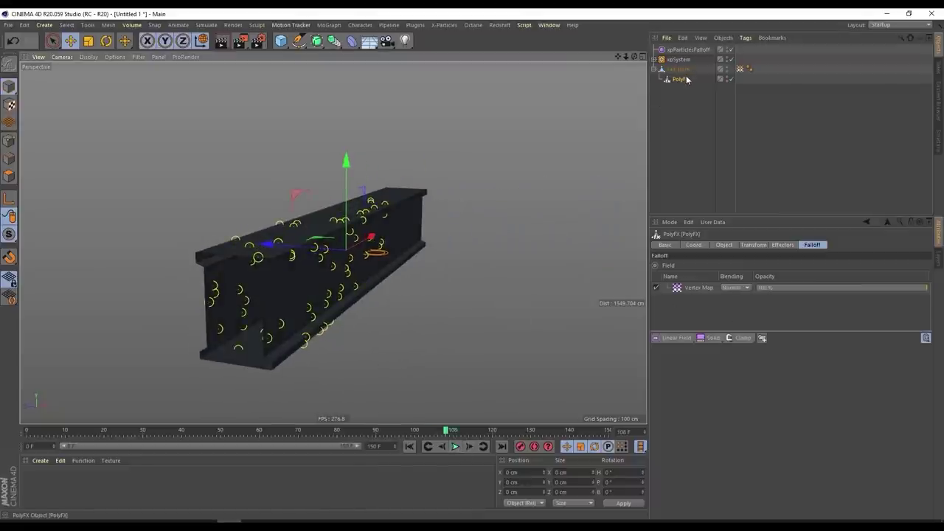
left_click(409, 446)
left_click(694, 288)
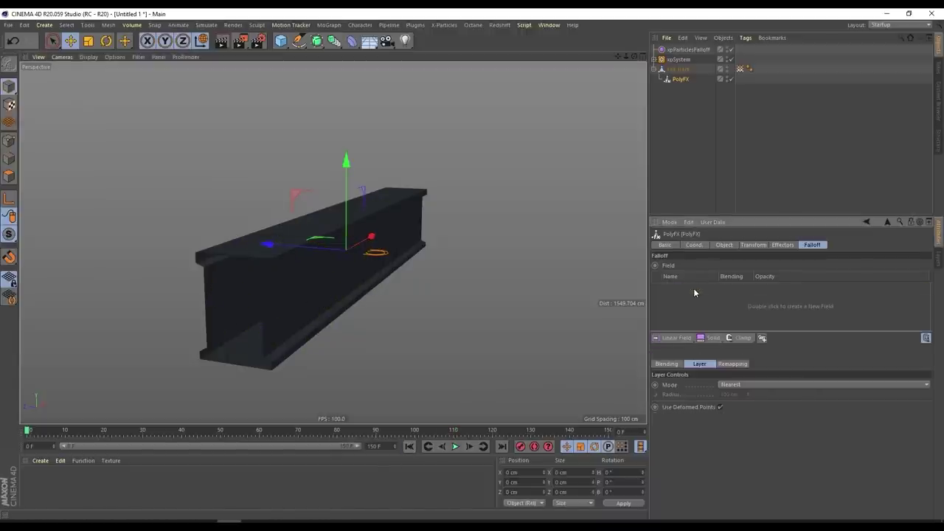
left_click(716, 148)
left_click(686, 79)
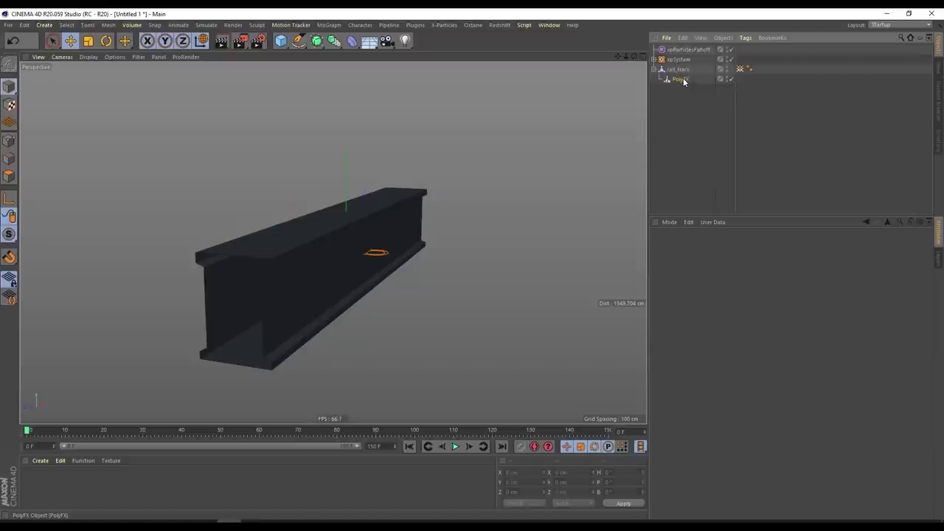
left_click(329, 25)
Step: Add a Plain effector that uniformly scales the PolyFX pieces instead of moving them
mouse_move(344, 39)
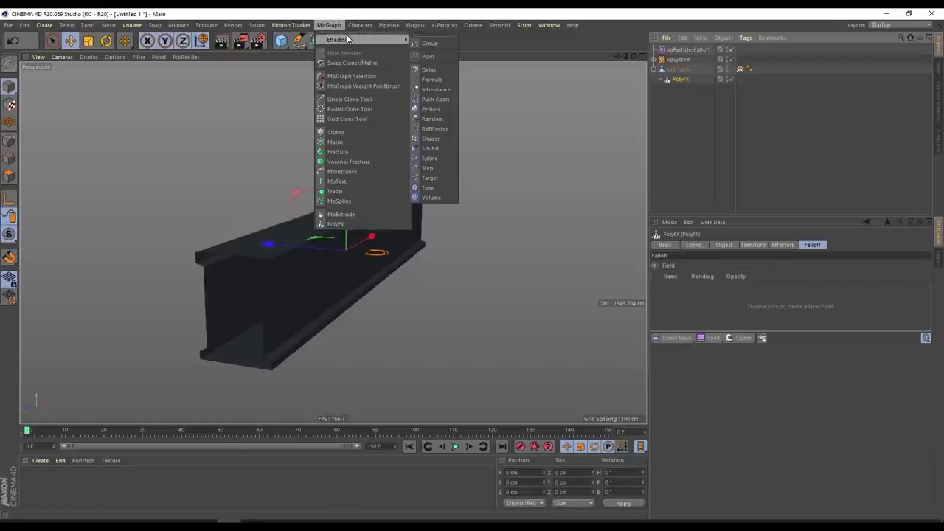
left_click(442, 58)
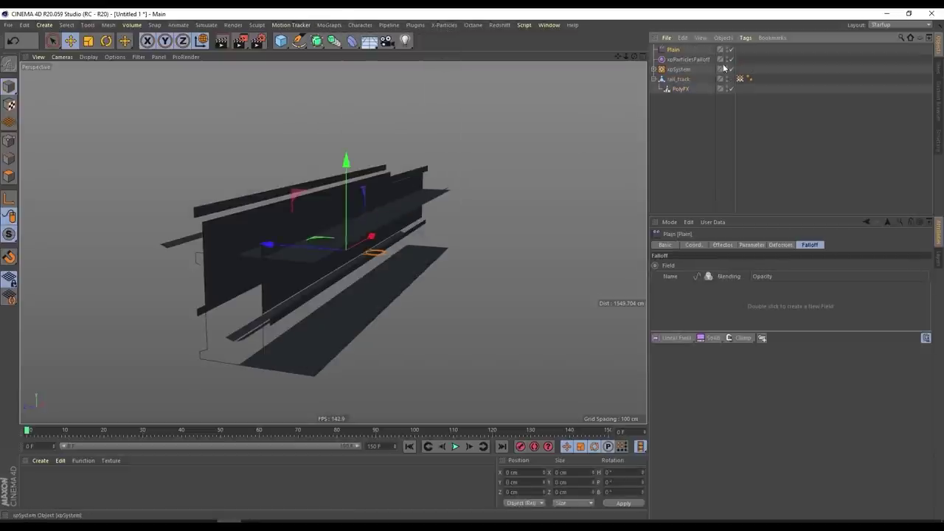
left_click(723, 245)
left_click(751, 245)
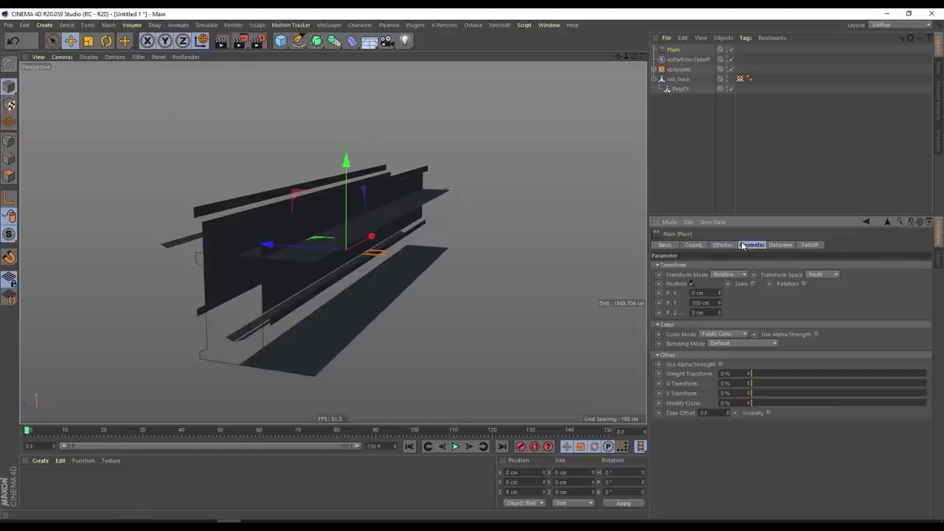
left_click(692, 284)
left_click(752, 284)
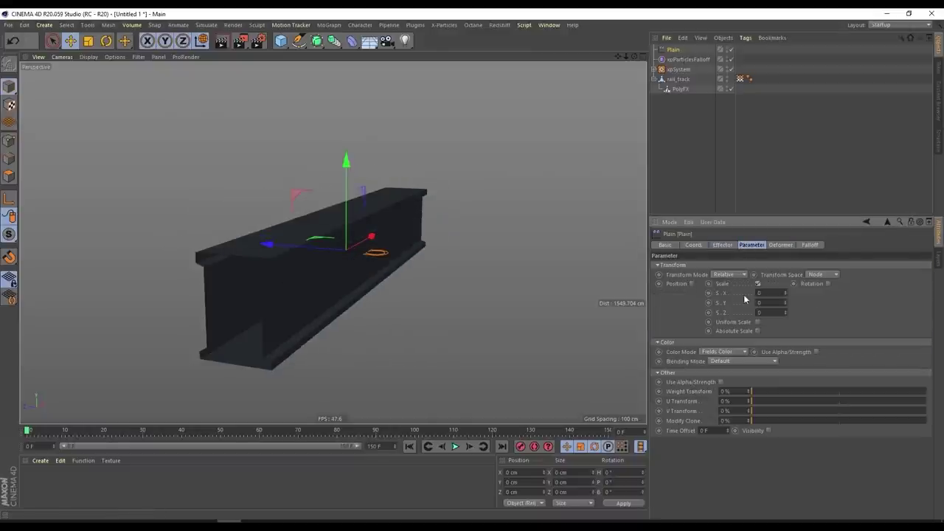
left_click(758, 323)
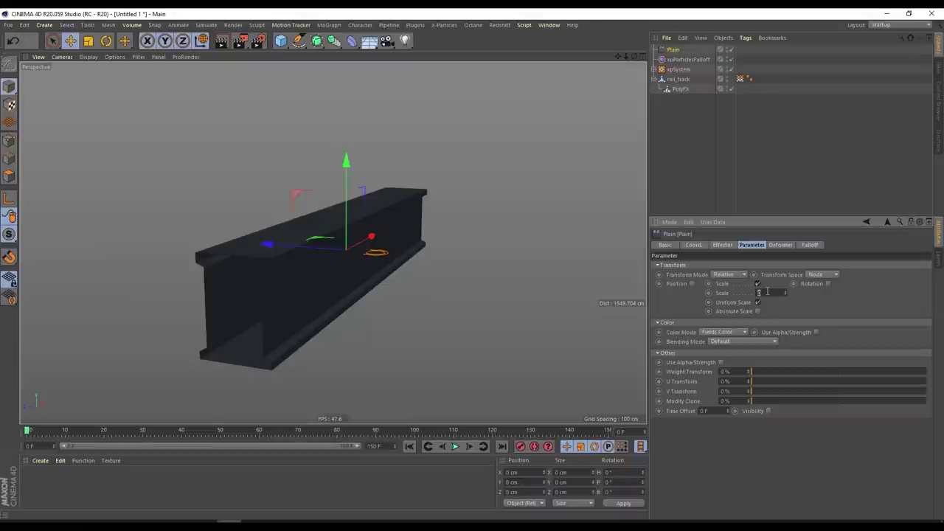
key("Return")
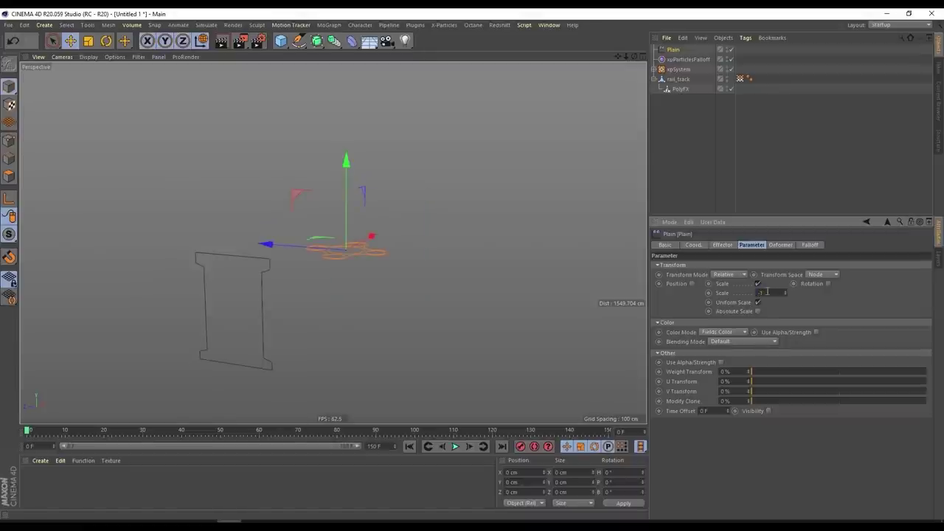
left_click(693, 93)
key("ctrl+z")
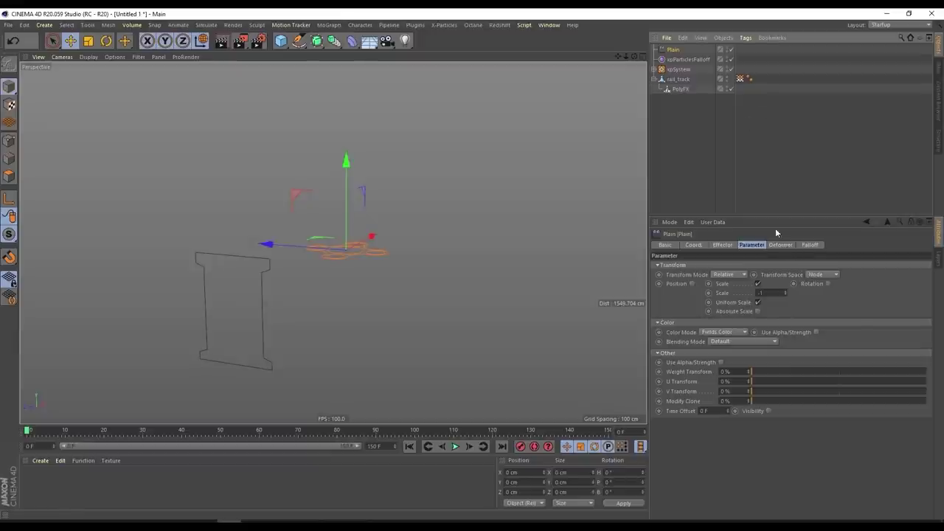
Step: Add rail_track's Vertex Map as the Plain effector's falloff field and play the animation to preview
left_click(813, 245)
left_click_drag(739, 77, 694, 286)
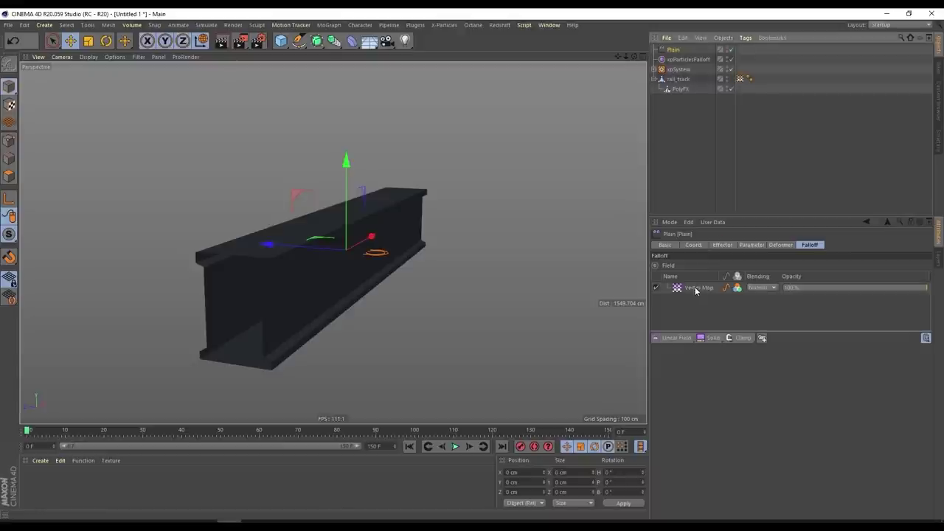
left_click_drag(357, 230, 414, 266, "alt")
left_click(455, 447)
left_click_drag(212, 375, 324, 236, "alt")
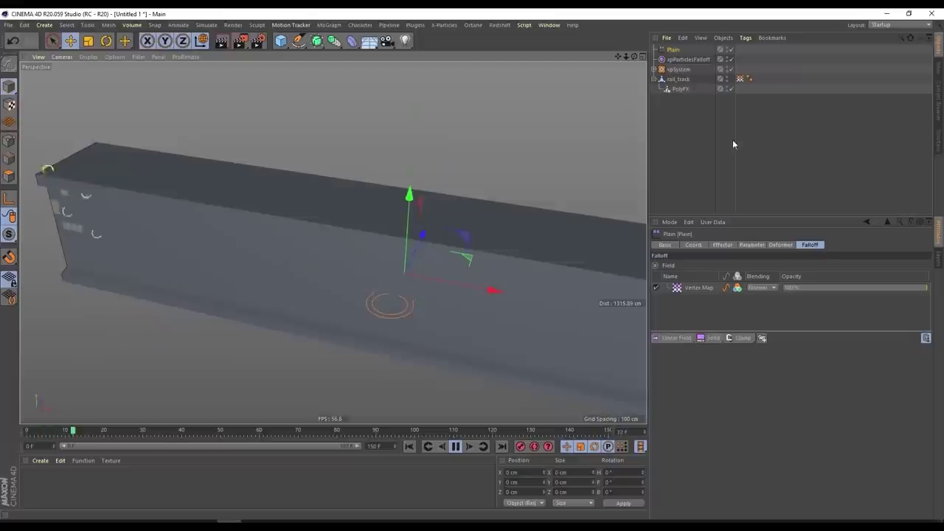
Step: Turn off Show Radius on xpParticlesFalloff to hide the particle radius circles
left_click(688, 59)
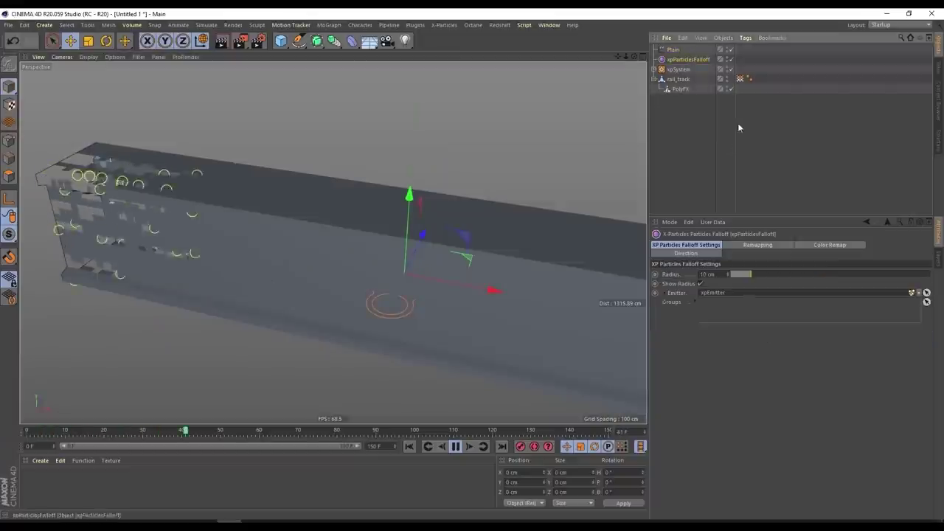
left_click(700, 284)
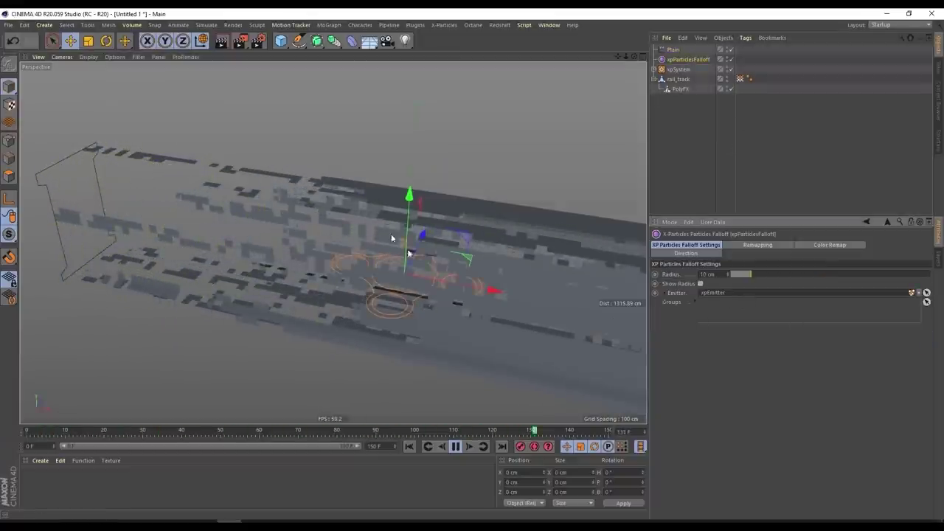
left_click_drag(390, 255, 280, 212, "alt")
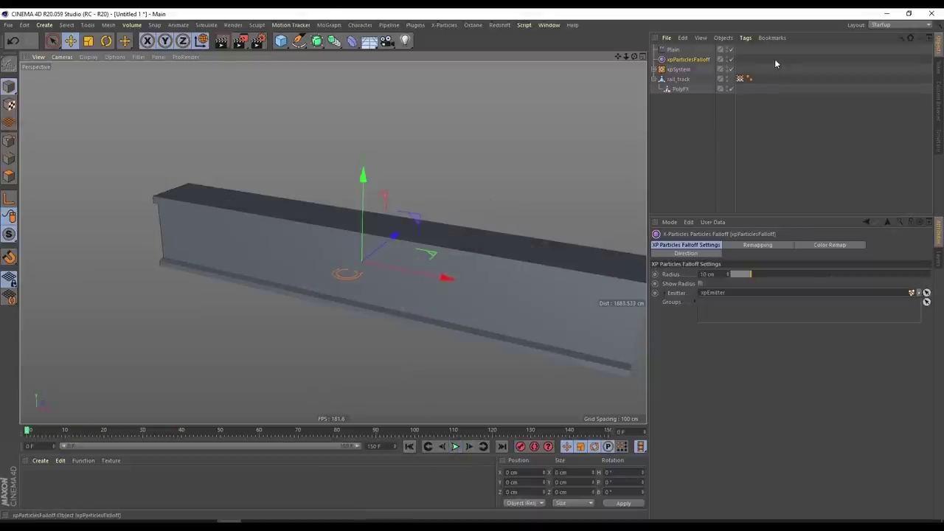
left_click(674, 49)
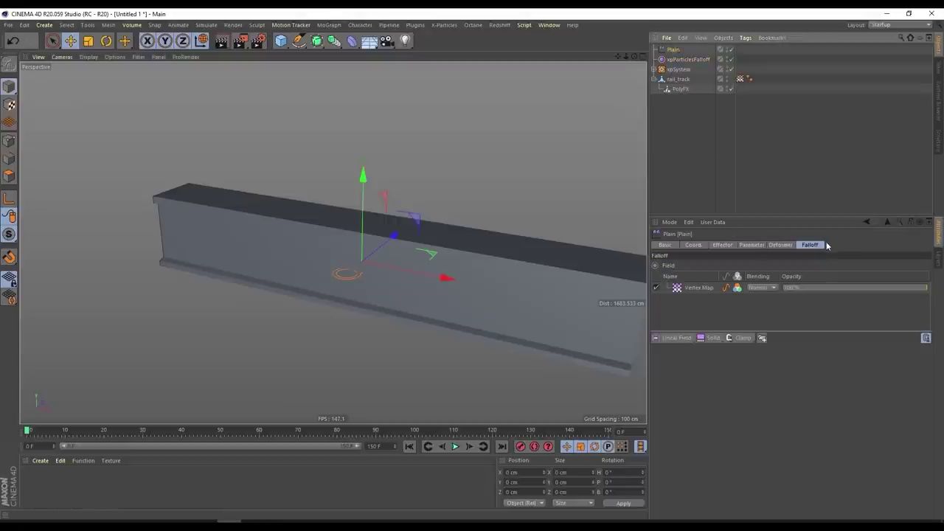
Step: Add an Invert layer above the Vertex Map in the Plain falloff and orbit to check the build-up
left_click(744, 339)
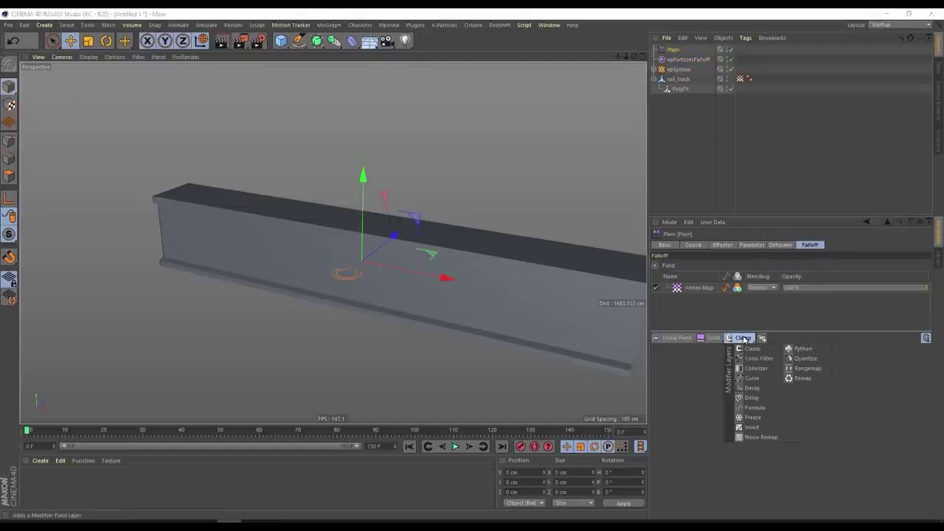
left_click(753, 428)
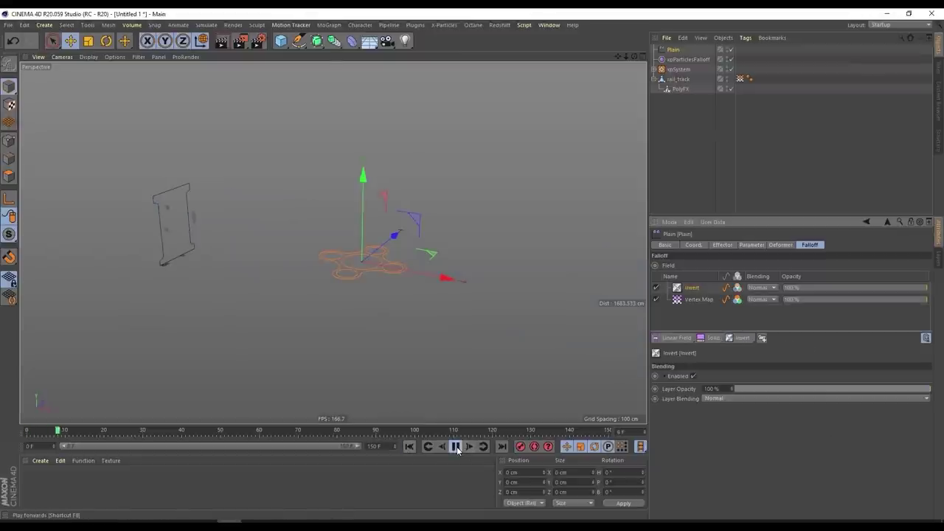
left_click_drag(228, 240, 300, 216, "alt")
scroll(352, 215, "up", 3)
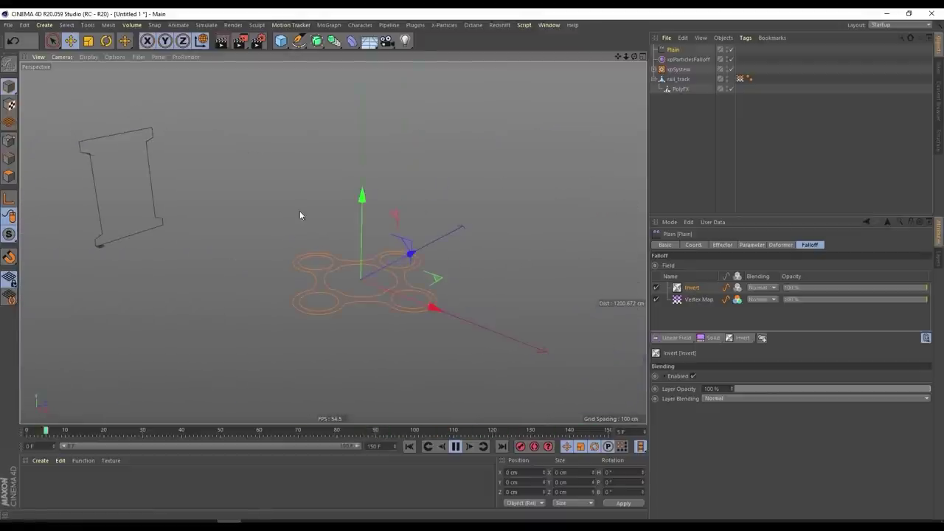
left_click_drag(213, 203, 409, 272, "alt")
Step: Hide xpSystem's viewport icon, then select the Plain effector and show its transform parameters
left_click(671, 125)
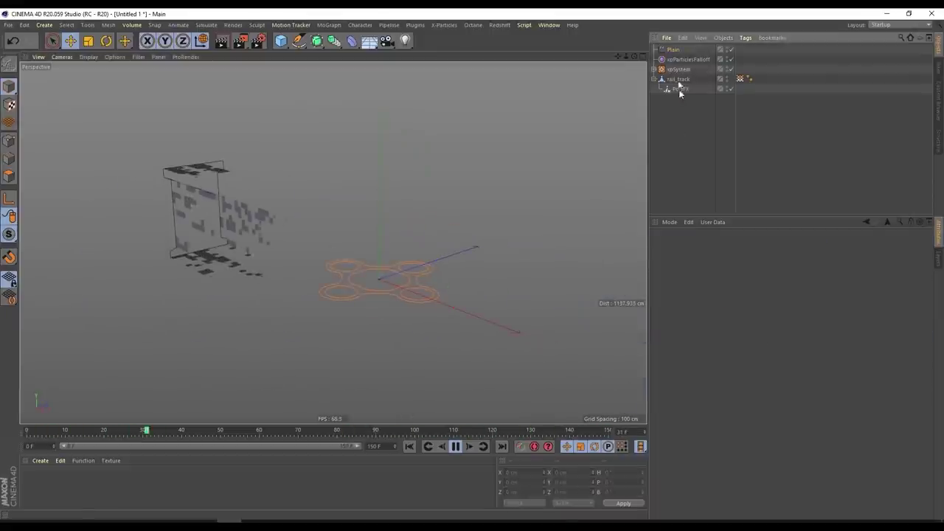
left_click(679, 70)
left_click(746, 342)
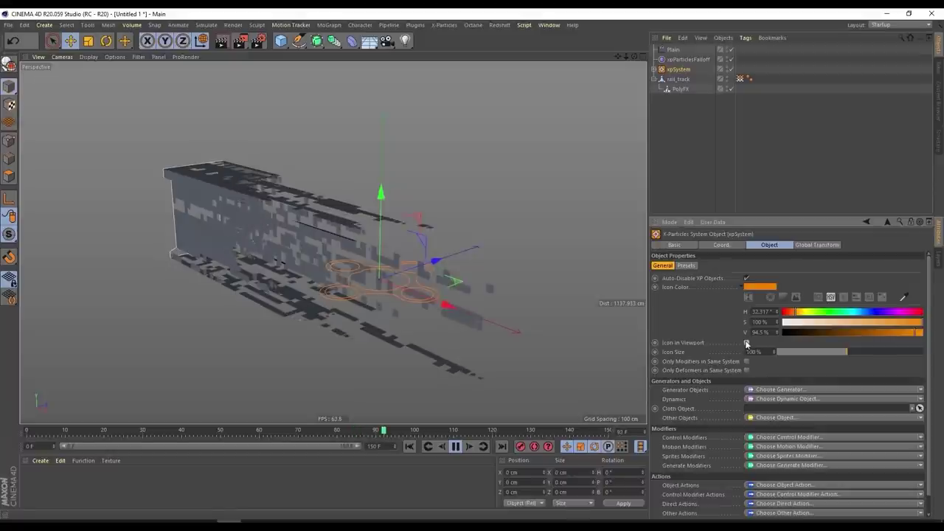
left_click_drag(355, 274, 439, 324, "alt")
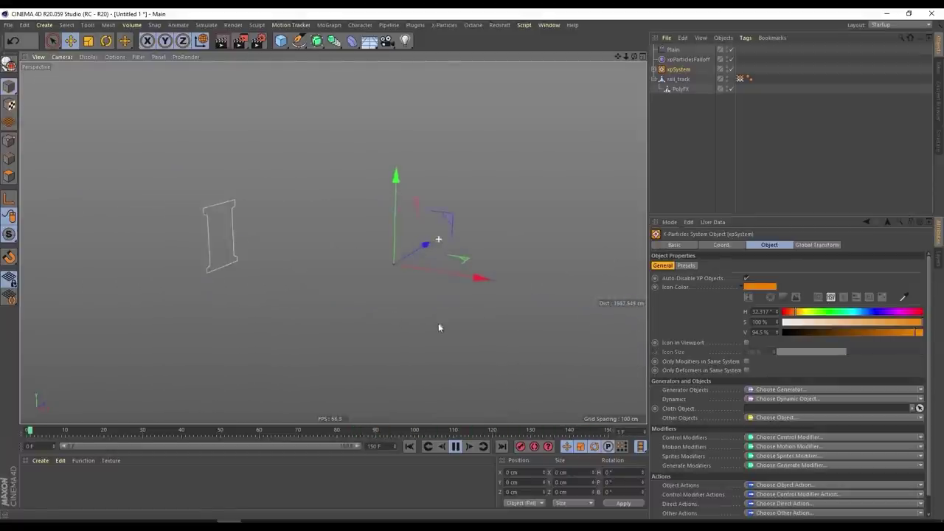
scroll(301, 227, "up", 5)
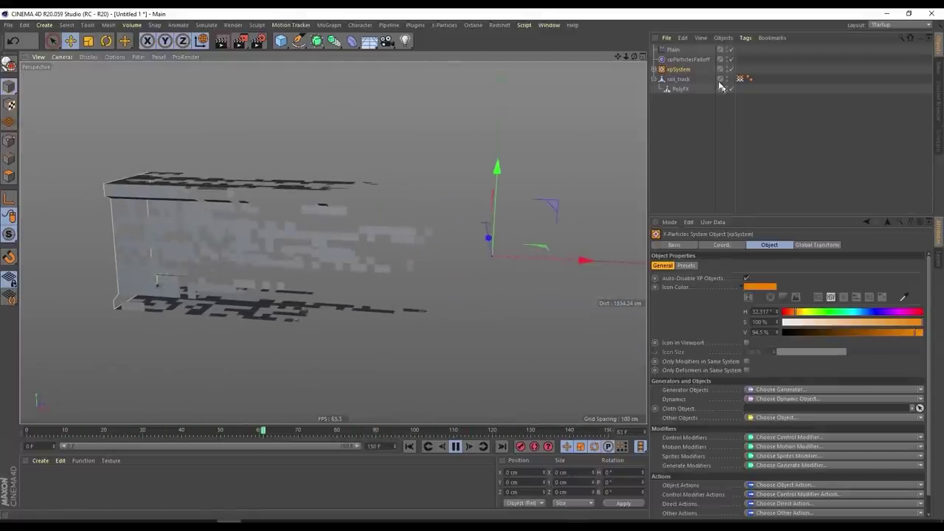
left_click(673, 49)
left_click(751, 245)
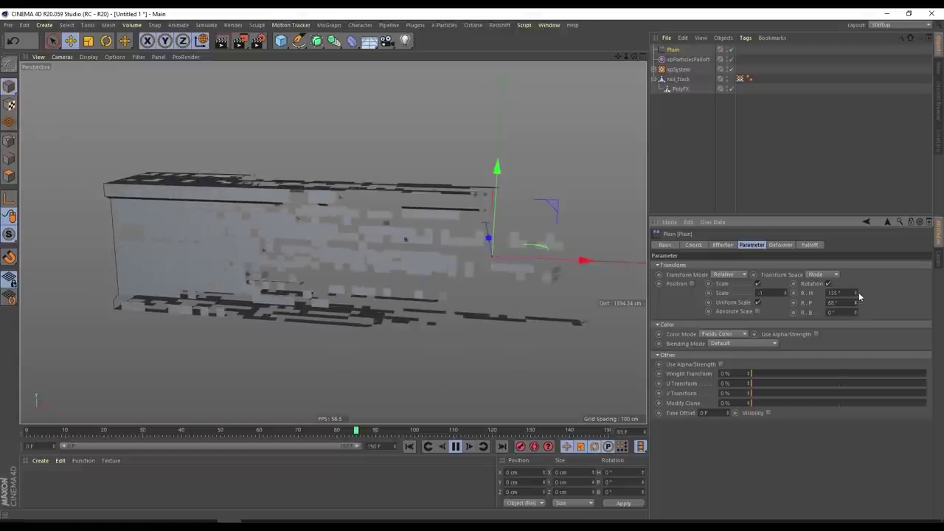
left_click(857, 301)
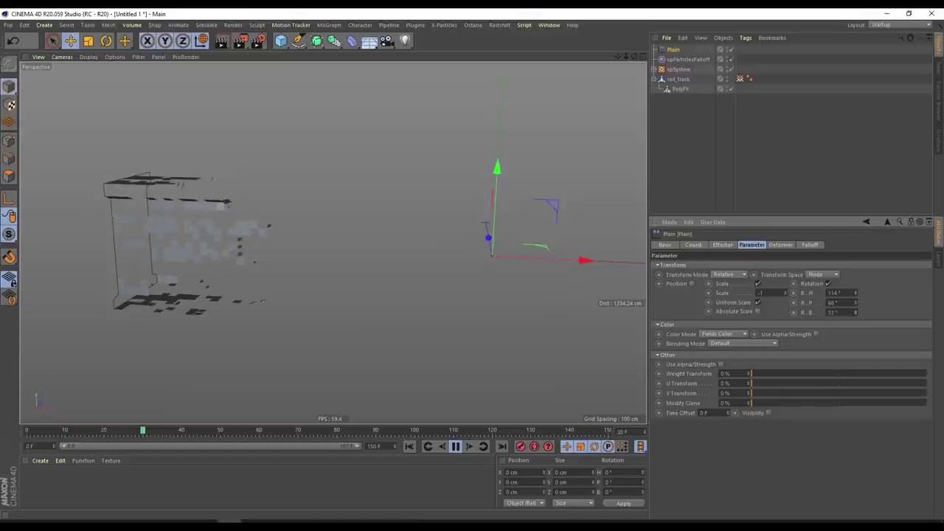
left_click_drag(855, 314, 856, 295)
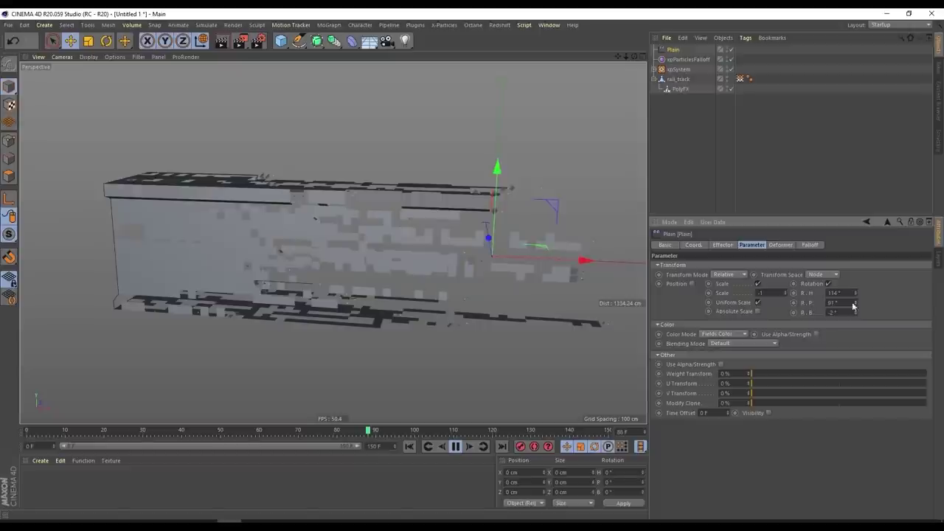
left_click_drag(435, 265, 481, 253, "alt")
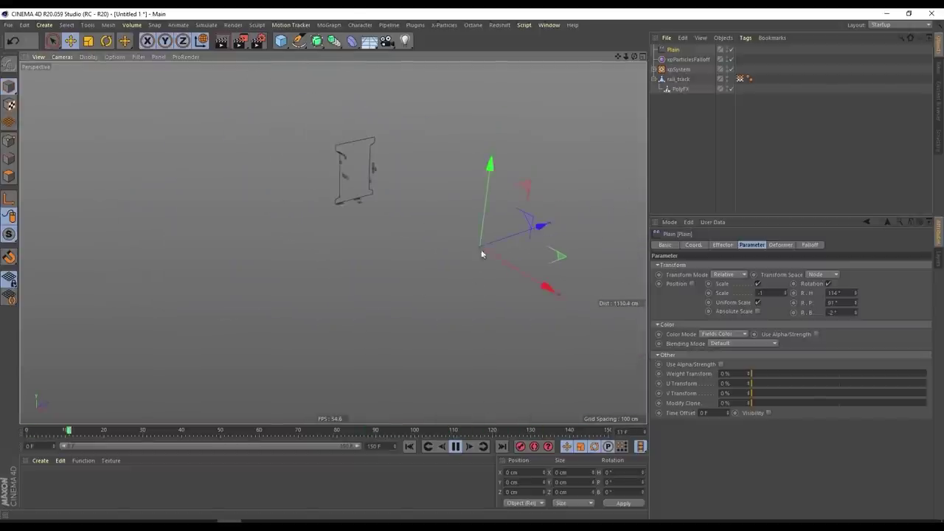
mouse_move(335, 244)
left_mouse_down("alt")
mouse_move(363, 246)
mouse_move(260, 217)
mouse_move(409, 215)
mouse_move(521, 228)
mouse_move(324, 268)
mouse_move(337, 231)
left_mouse_up("alt")
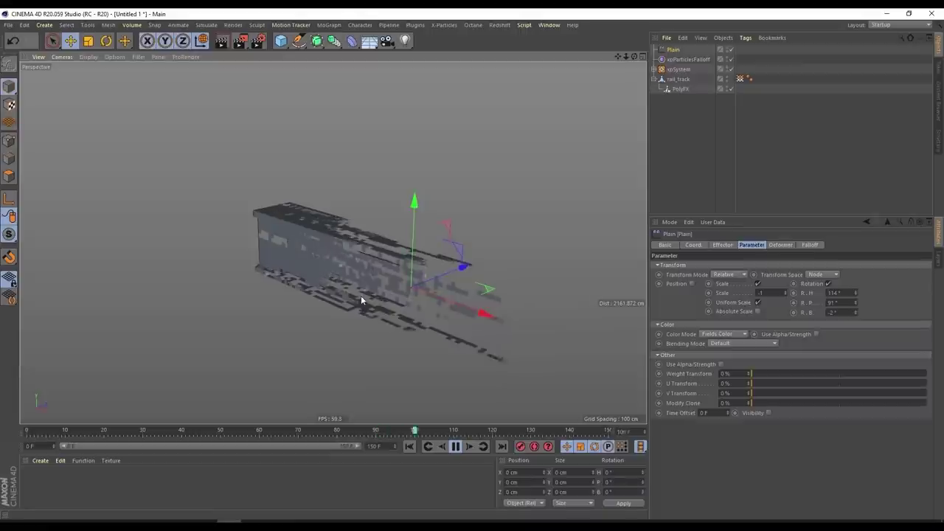
scroll(388, 274, "up", 4)
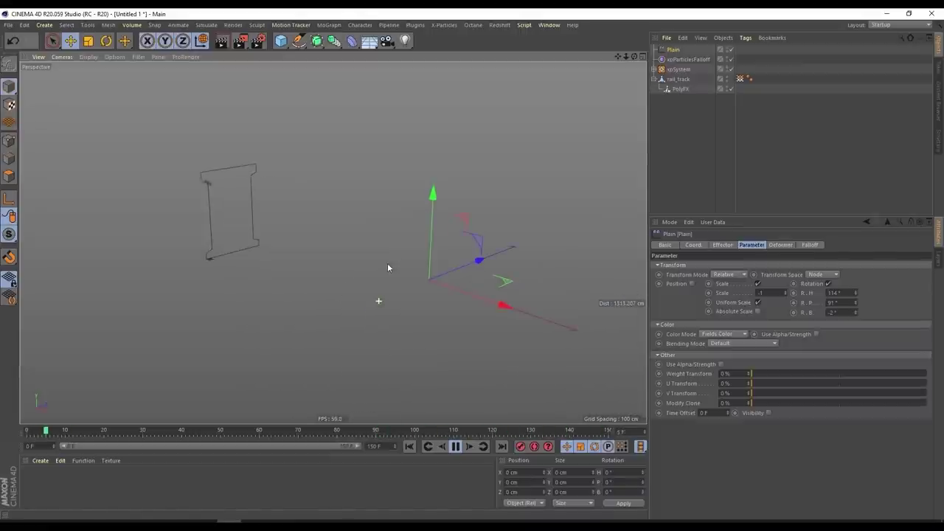
left_click_drag(262, 215, 344, 256, "alt")
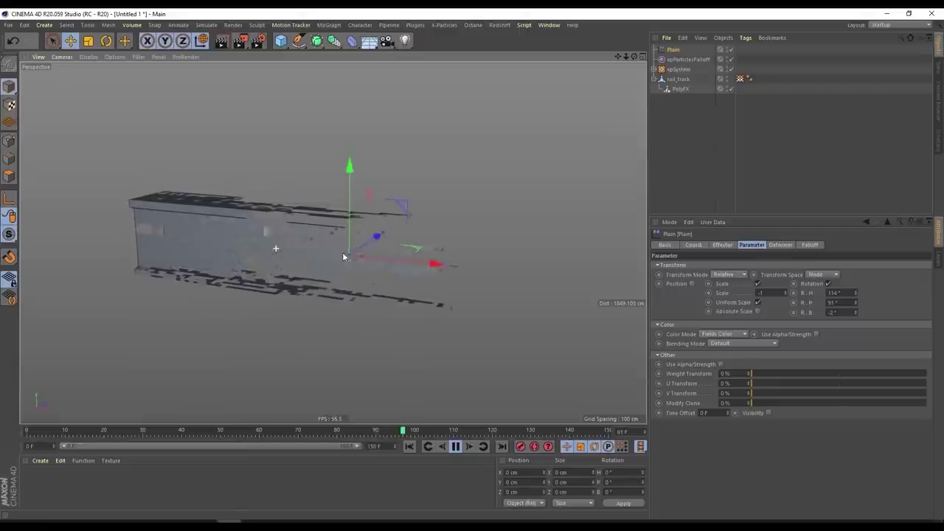
left_click_drag(247, 241, 575, 211, "alt")
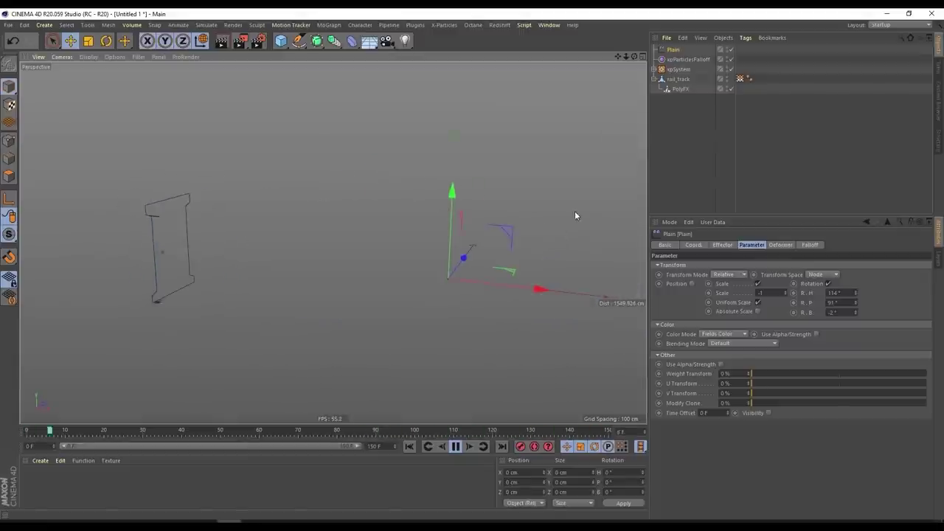
mouse_move(339, 267)
left_mouse_down("alt")
mouse_move(358, 266)
mouse_move(345, 286)
mouse_move(336, 265)
left_mouse_up("alt")
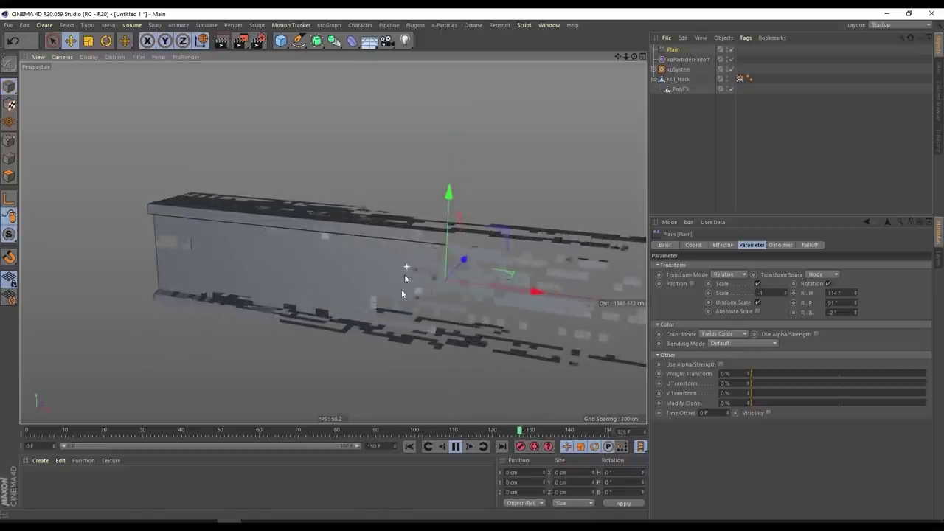
scroll(404, 274, "down", 5)
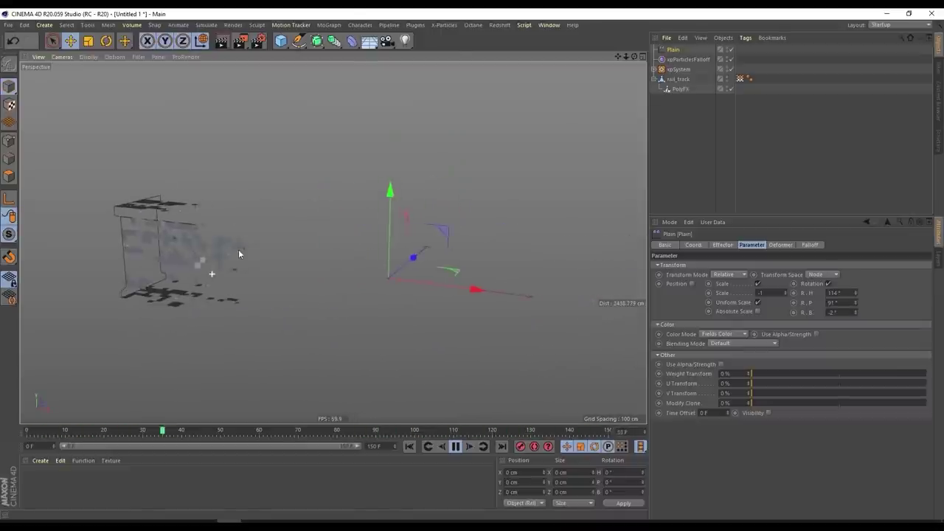
scroll(226, 244, "up", 5)
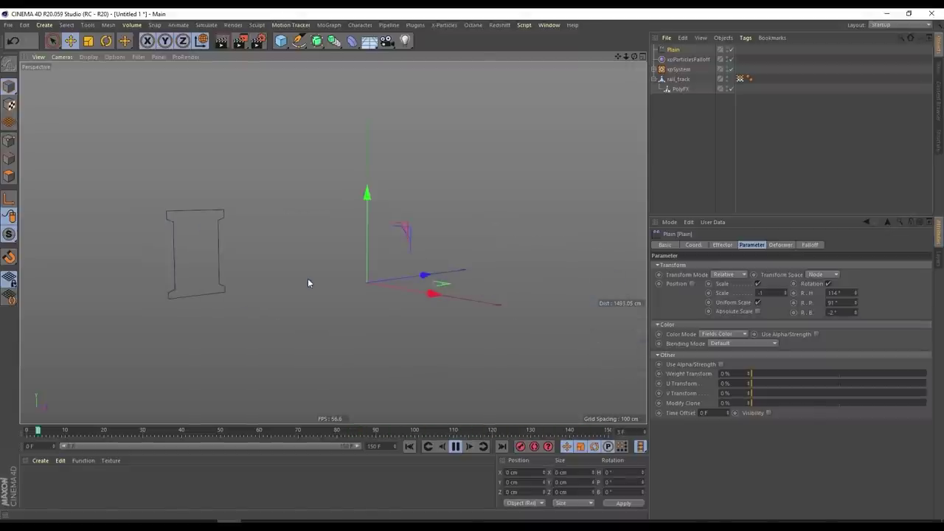
left_click_drag(216, 248, 300, 275, "alt")
left_click_drag(322, 323, 345, 298, "alt")
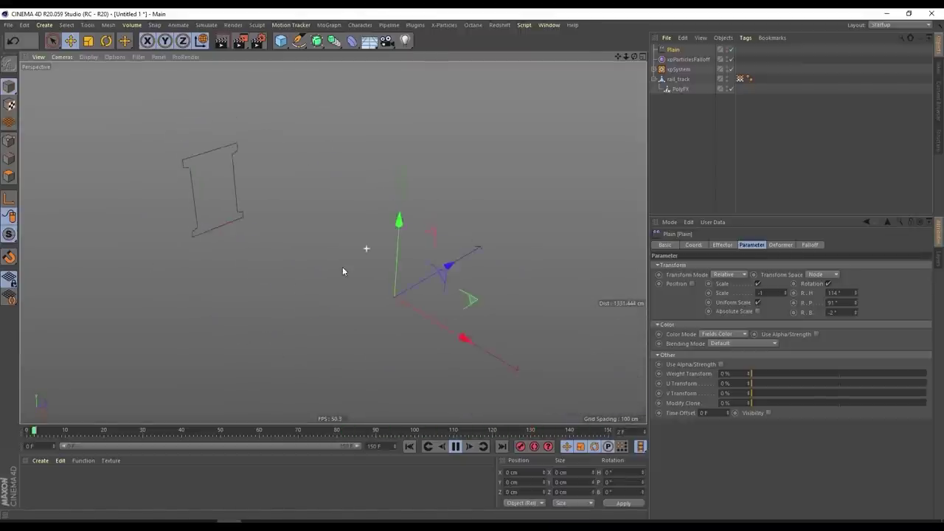
mouse_move(337, 249)
left_mouse_down("alt")
mouse_move(317, 220)
mouse_move(284, 216)
mouse_move(358, 221)
mouse_move(345, 233)
left_mouse_up("alt")
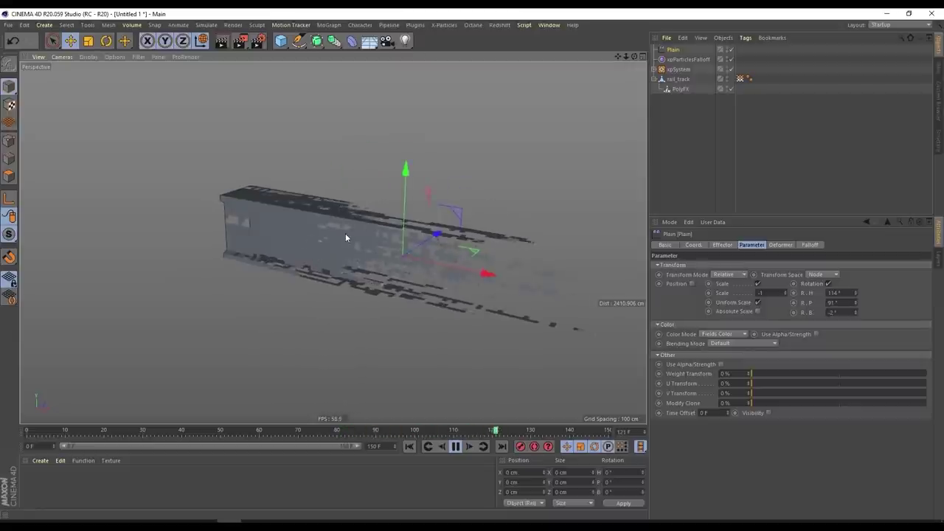
left_click_drag(284, 219, 326, 213, "alt")
left_click(680, 80)
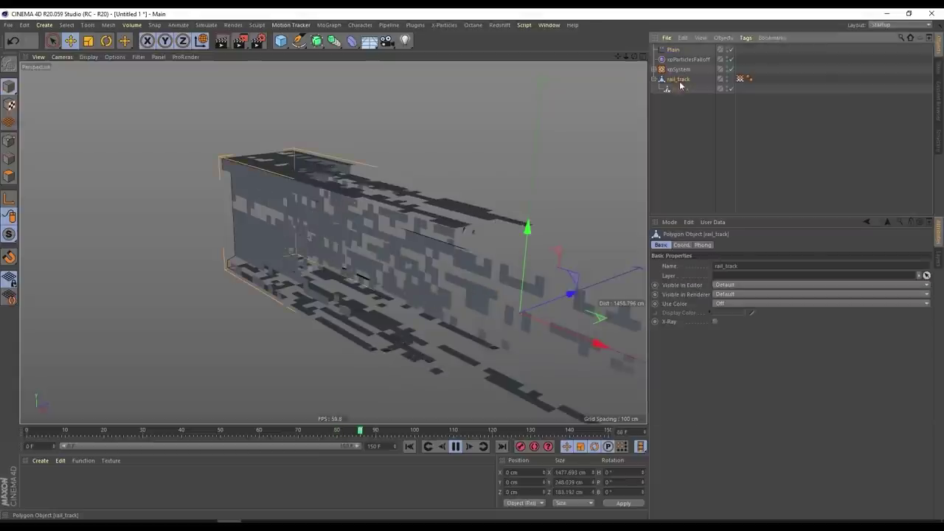
Step: Wrap rail_track in a Cloth Surface with 0 subdivisions and 3 cm thickness, then inspect it
left_click(206, 26)
left_click(299, 46, "alt")
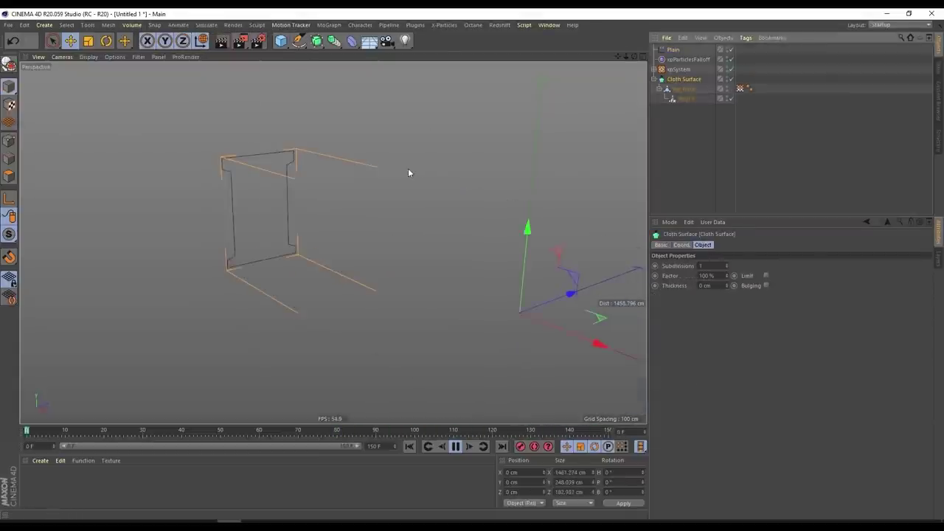
double_click(705, 266)
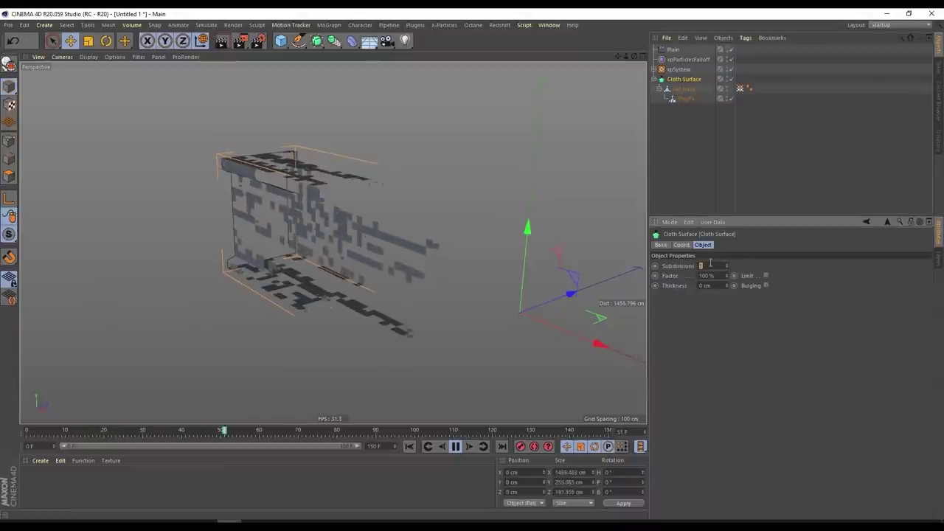
type("0")
key("Return")
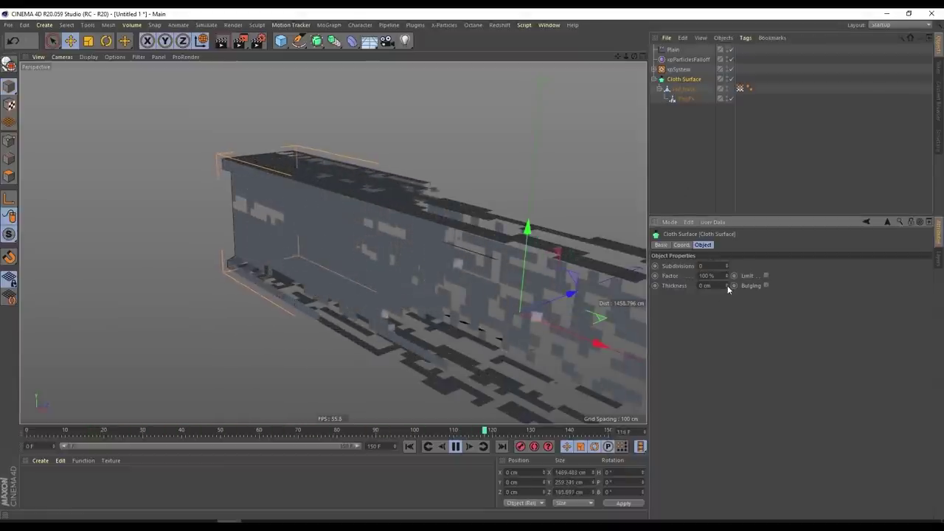
left_click_drag(727, 286, 728, 286)
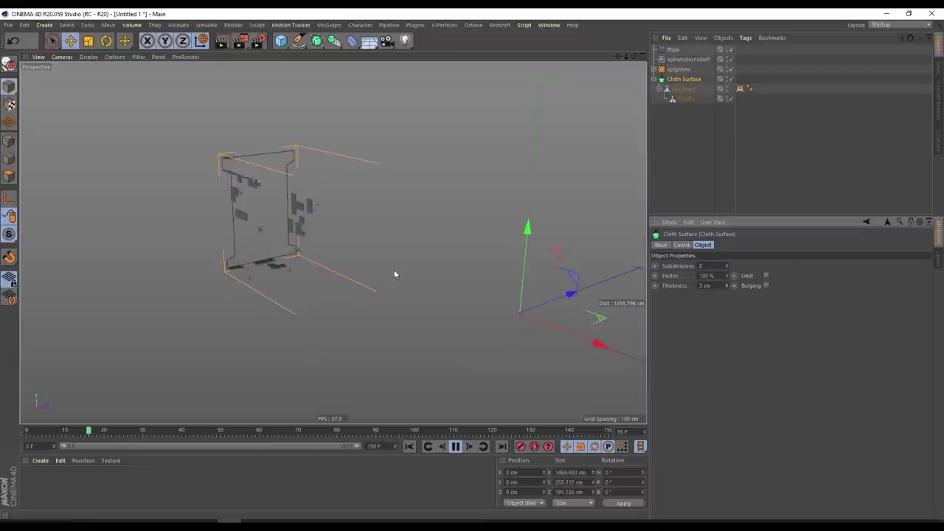
left_click_drag(394, 274, 488, 228, "alt")
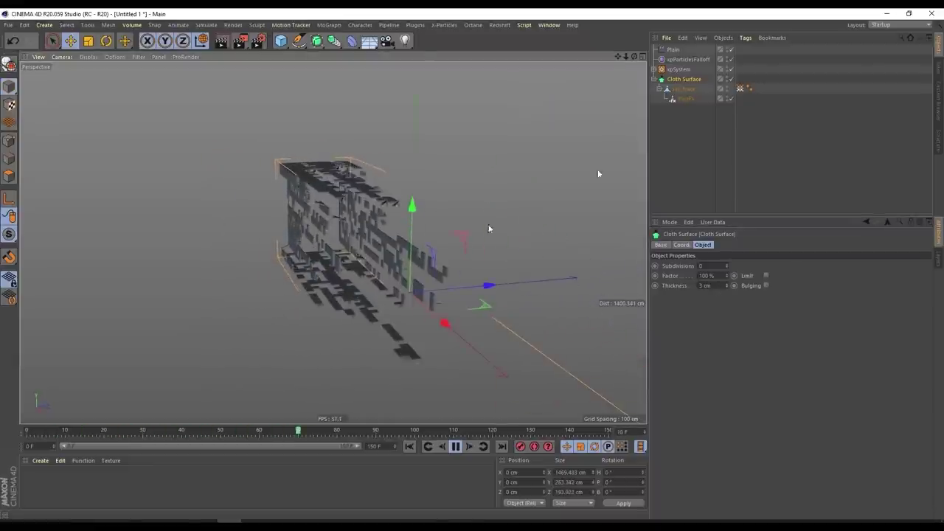
left_click_drag(595, 178, 486, 269, "alt")
left_click_drag(312, 186, 255, 282, "alt")
left_click_drag(196, 224, 380, 252, "alt")
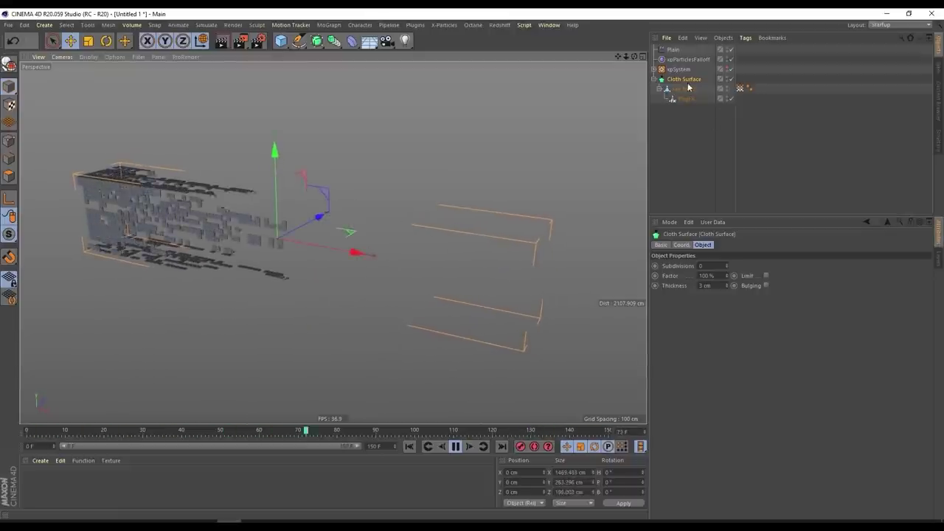
Step: Open the Freeze layer on rail_track's Vertex Map and disable the Cloth Surface
left_click(741, 90)
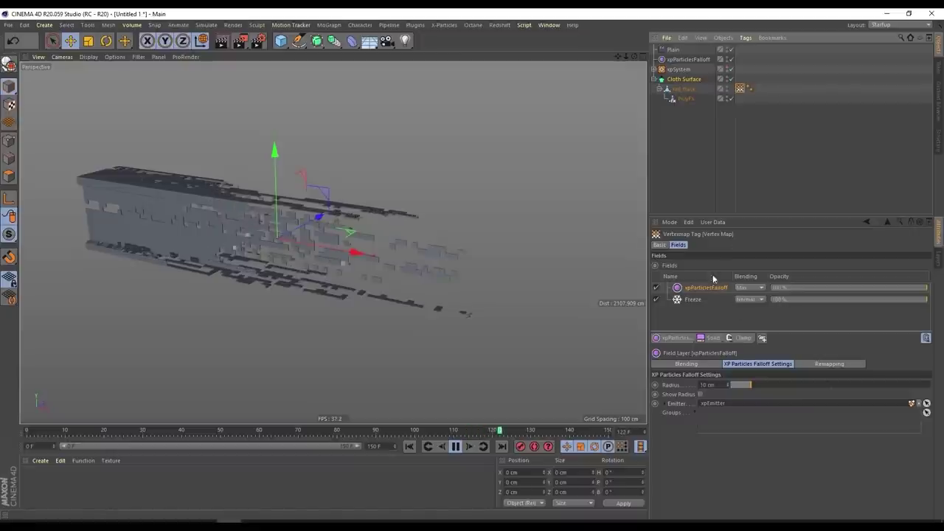
left_click(697, 300)
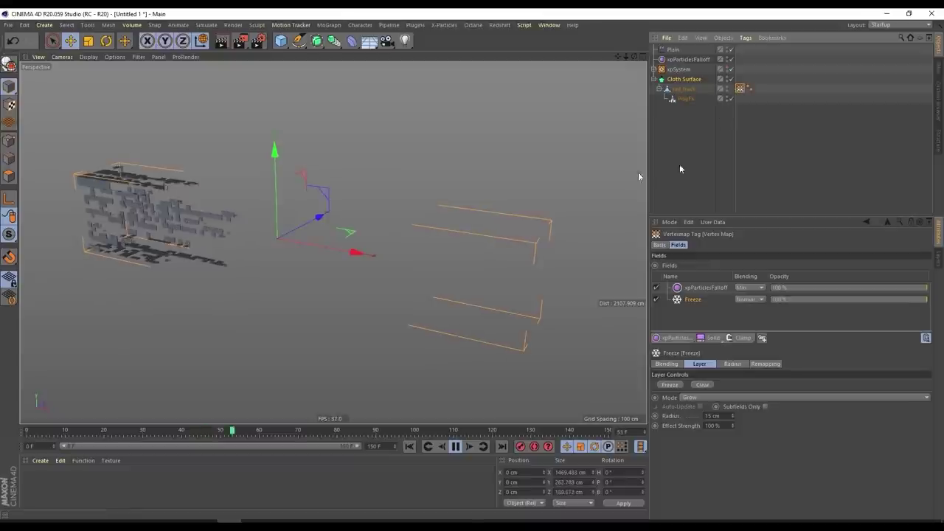
left_click(683, 89)
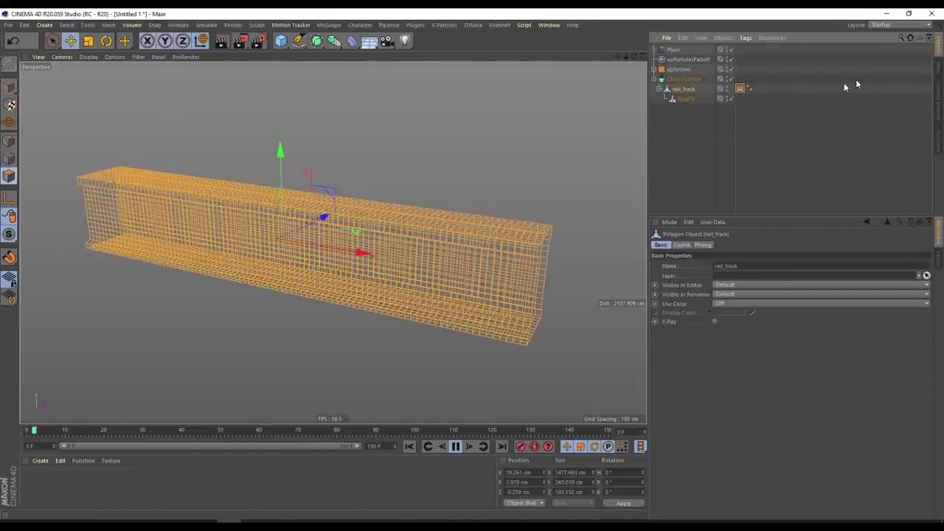
left_click(731, 79)
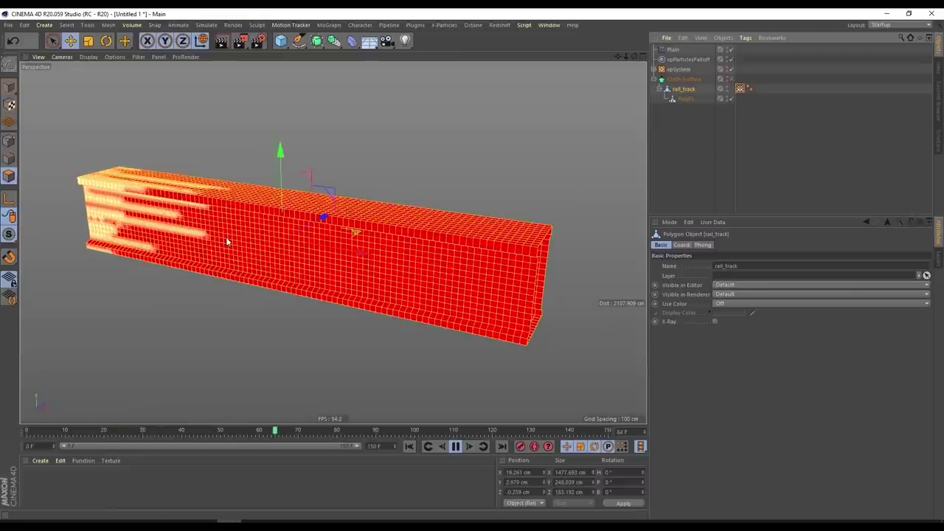
left_click(740, 89)
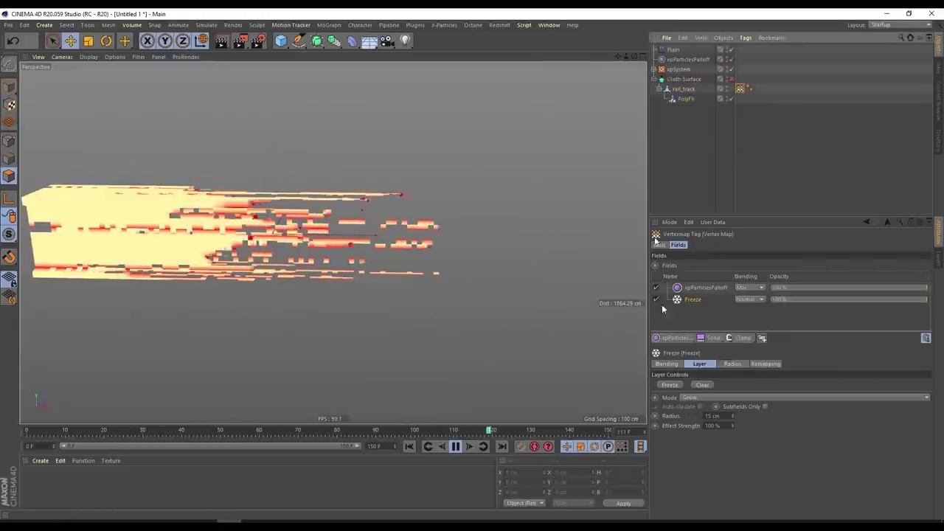
Step: Set the Freeze layer radius to 20 cm, after first trying 25 cm
left_click(722, 416)
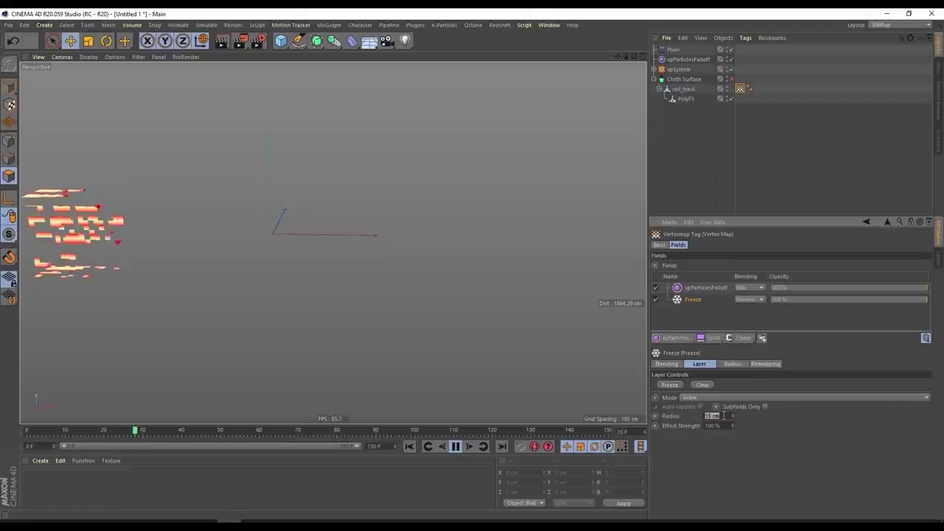
type("25")
key("Return")
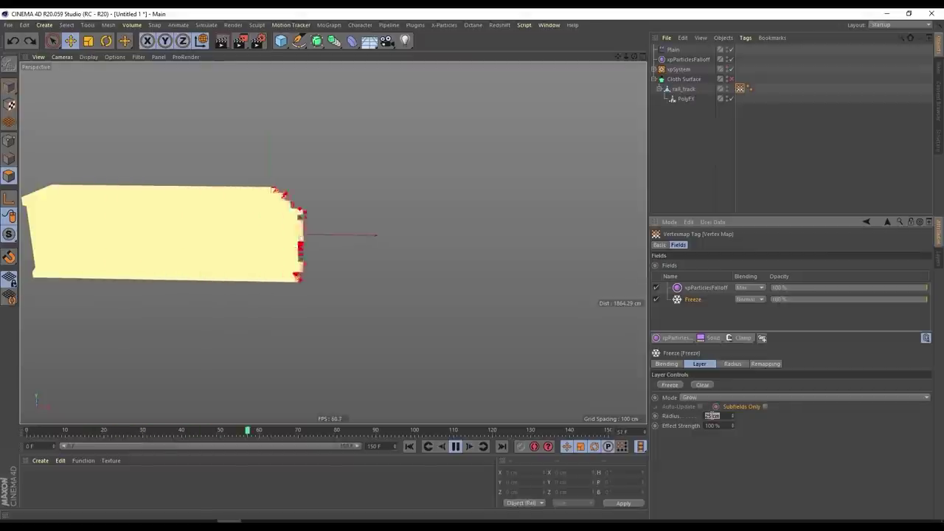
type("20")
key("Return")
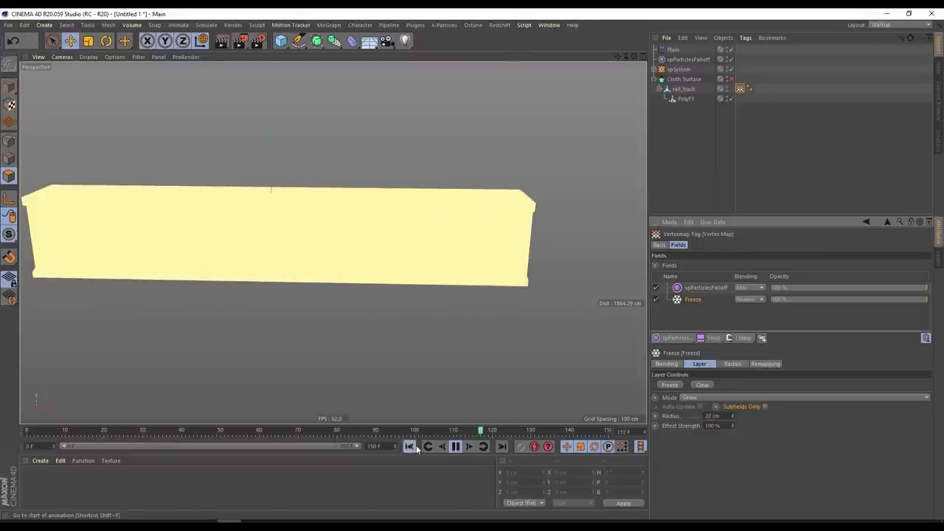
Step: Rewind to the start and turn off the vertex map display to view the grey block
left_click(410, 447)
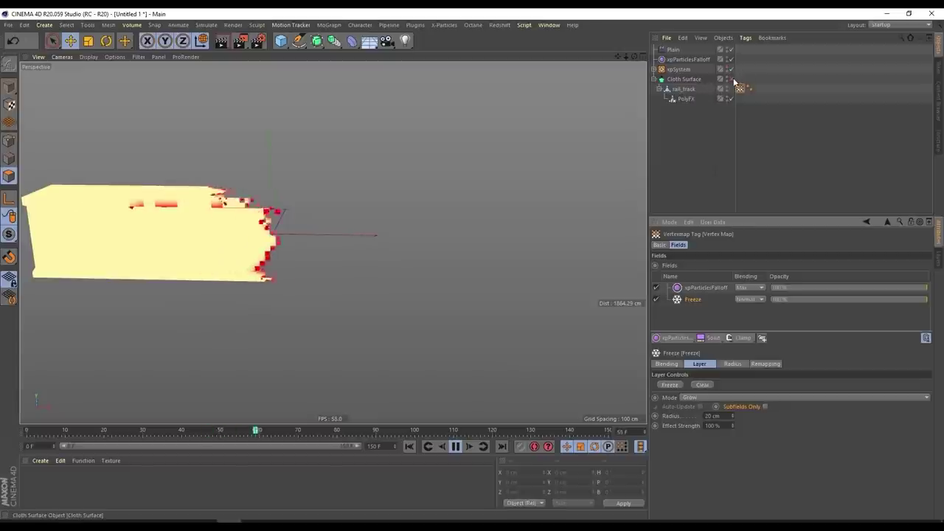
left_click(727, 116)
left_click_drag(511, 217, 243, 202, "alt")
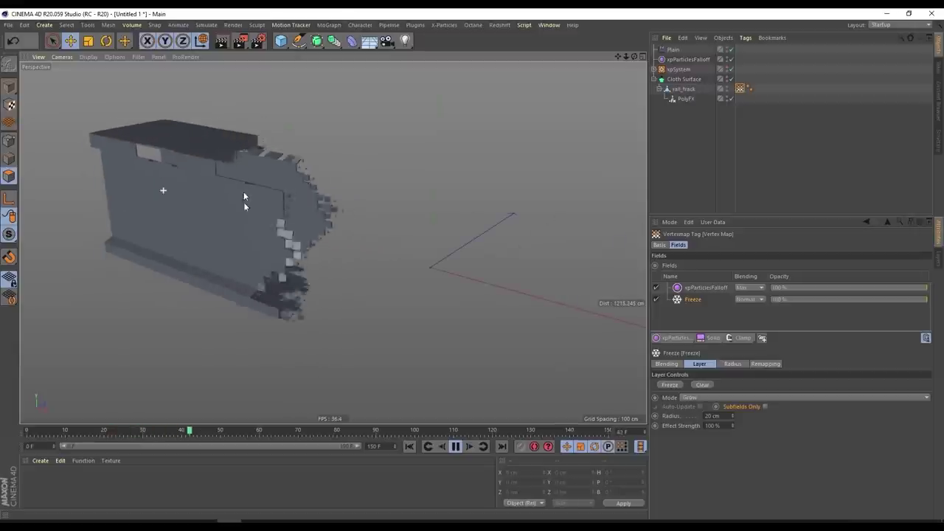
left_click(456, 446)
scroll(365, 213, "up", 2)
scroll(365, 213, "down", 2)
left_click_drag(364, 213, 399, 295, "alt")
left_click_drag(401, 242, 394, 322, "alt")
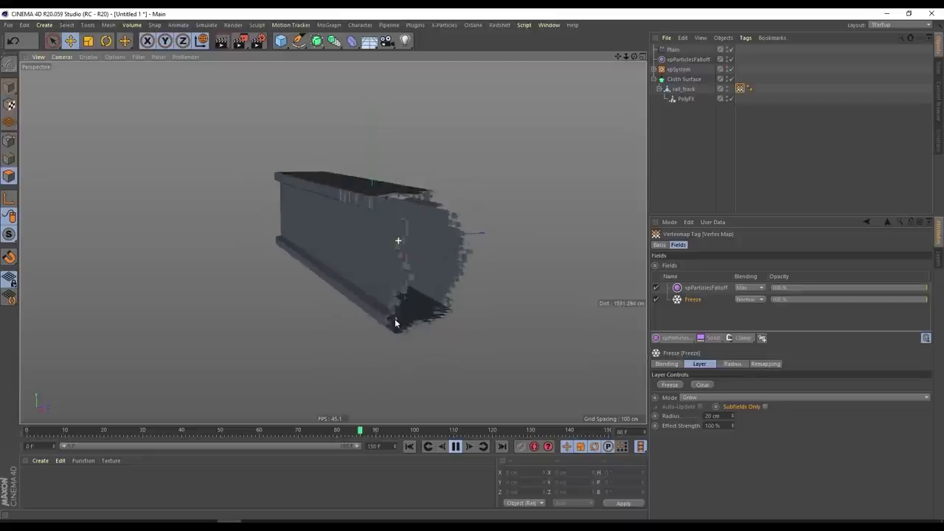
scroll(413, 274, "down", 2)
left_click_drag(413, 274, 304, 255, "alt")
scroll(299, 255, "up", 3)
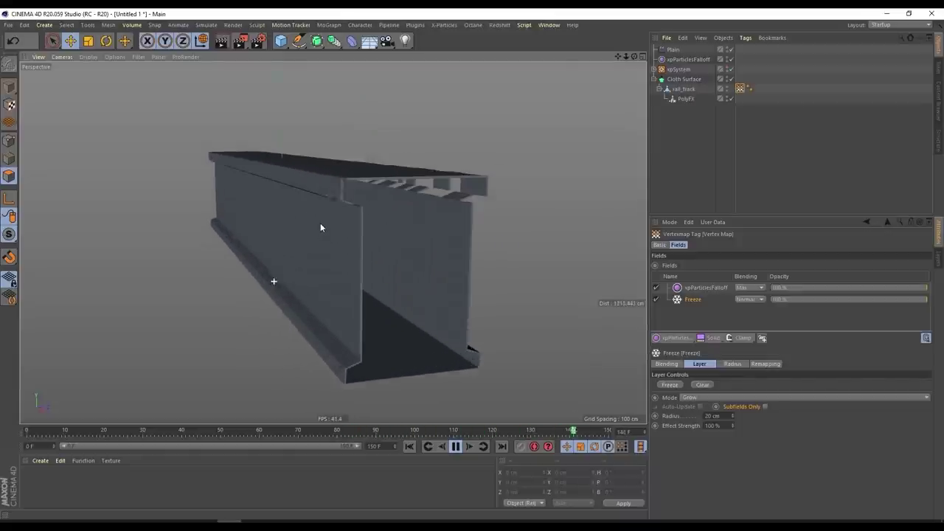
scroll(277, 228, "down", 2)
left_click_drag(282, 222, 400, 284, "alt")
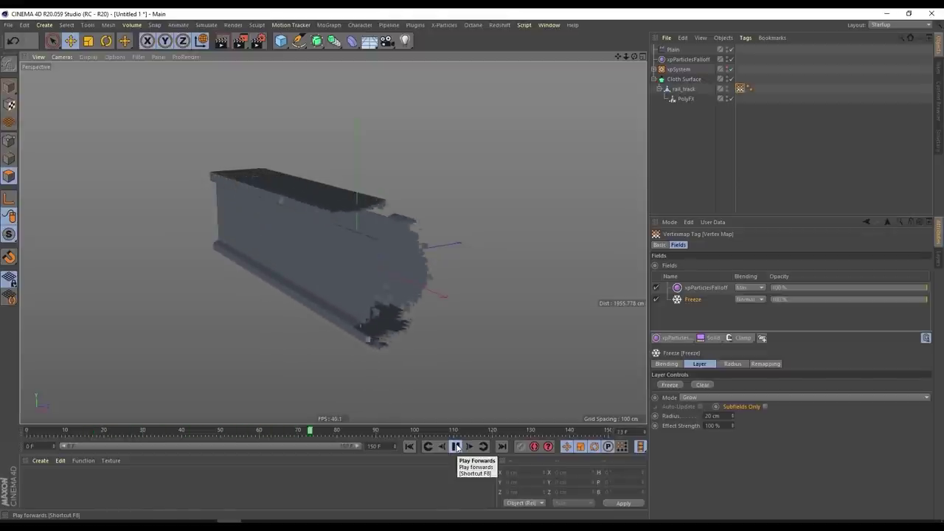
left_click(457, 448)
left_click_drag(484, 384, 358, 213, "alt")
left_click_drag(291, 205, 483, 257, "alt")
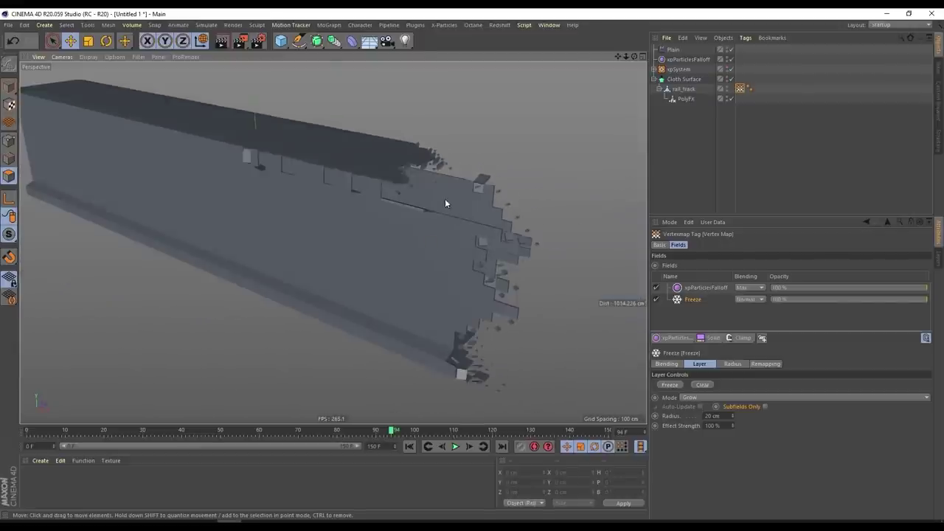
right_click_drag(445, 198, 443, 325, "alt")
left_click(456, 446)
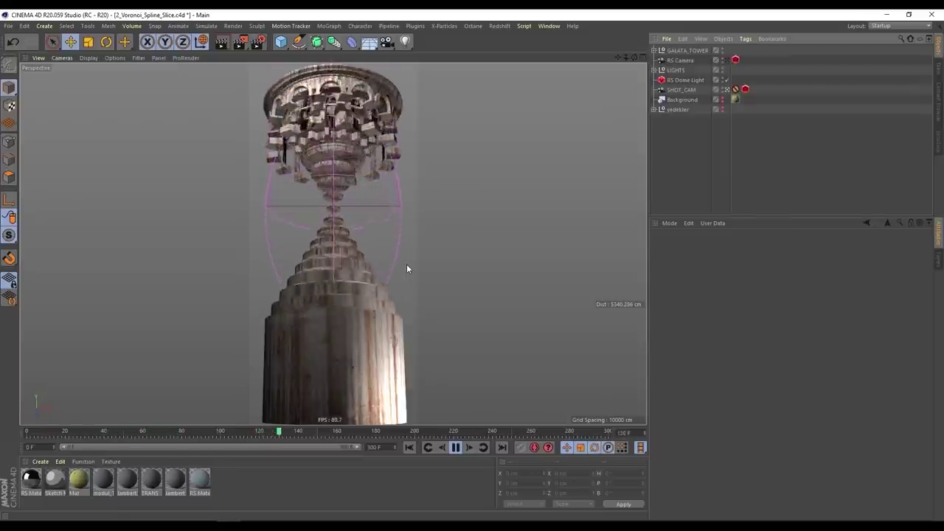
Step: Stop playback at frame 0, show the Background photo, and turn GALATA_TOWER's visibility back on
key("F8")
left_click(410, 447)
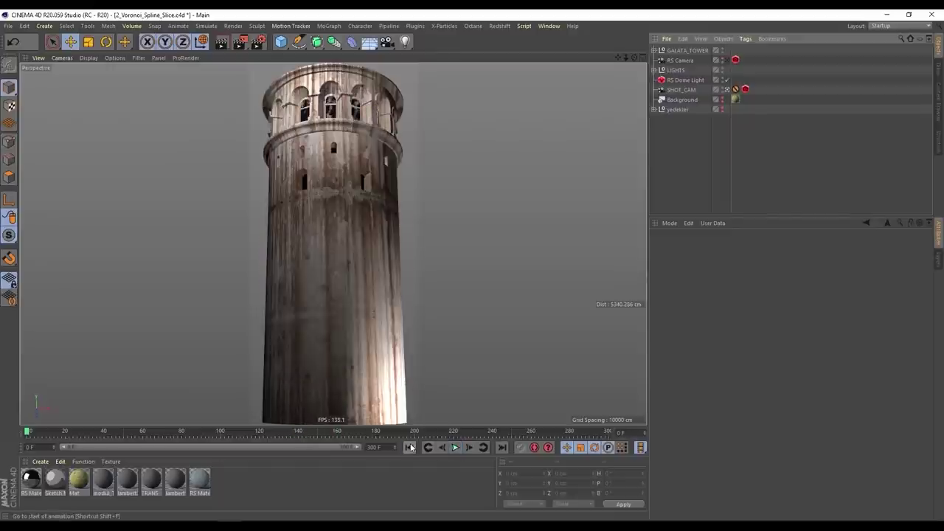
left_click(723, 99)
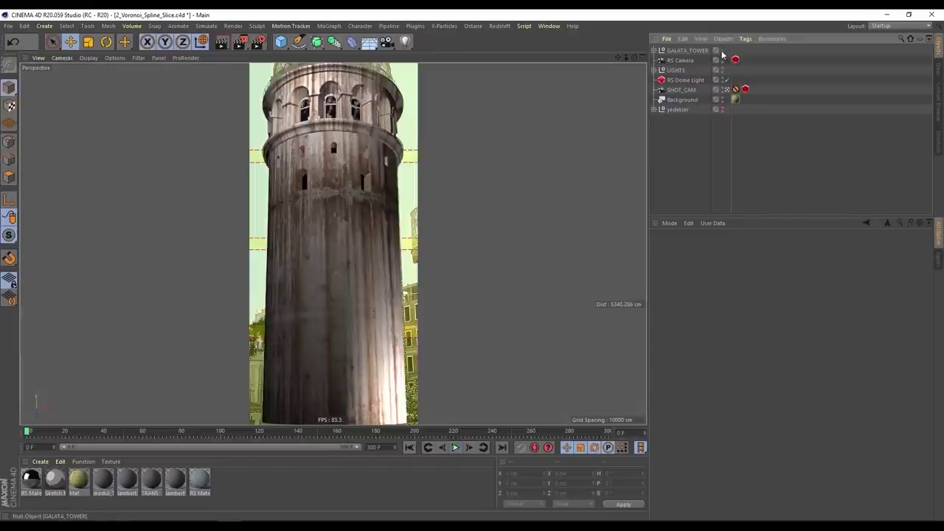
left_click(722, 51)
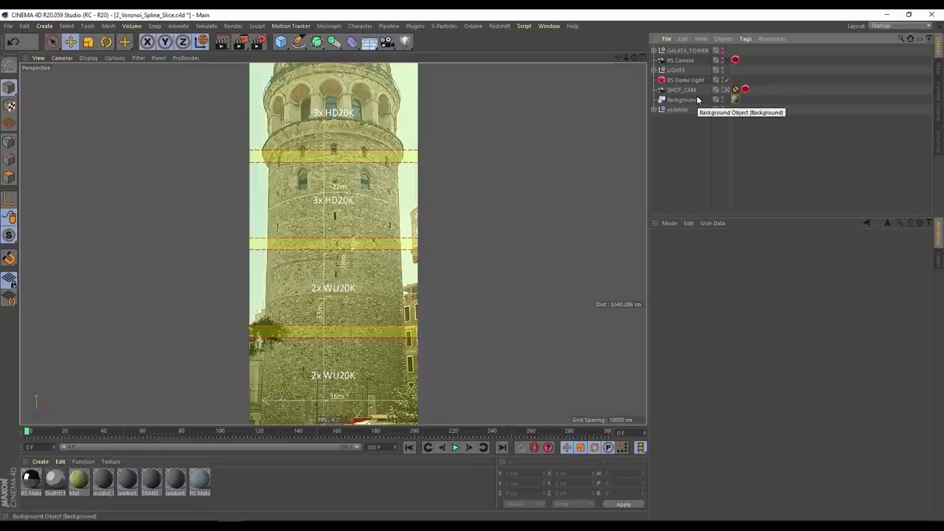
left_click(722, 51)
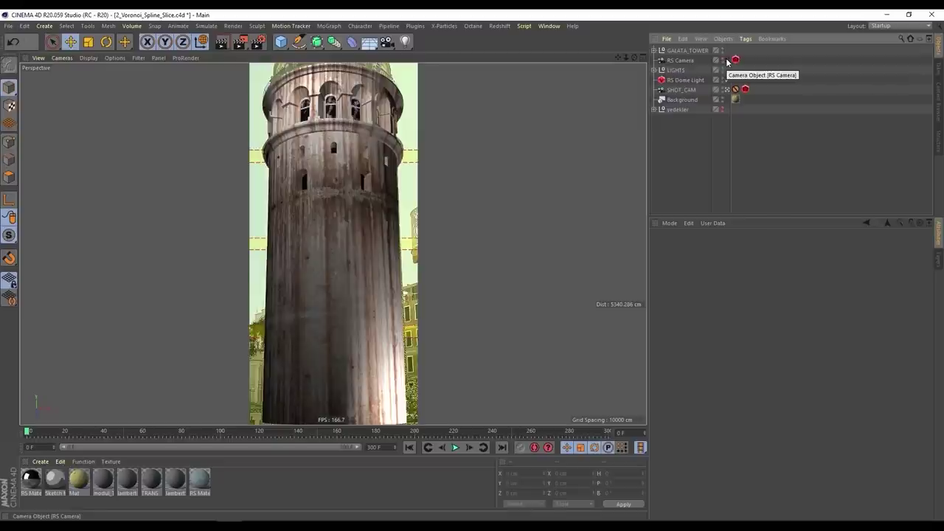
Step: Hide the background photo, scrub the timeline to about frame 147, and select the fractured tower
left_click(722, 98)
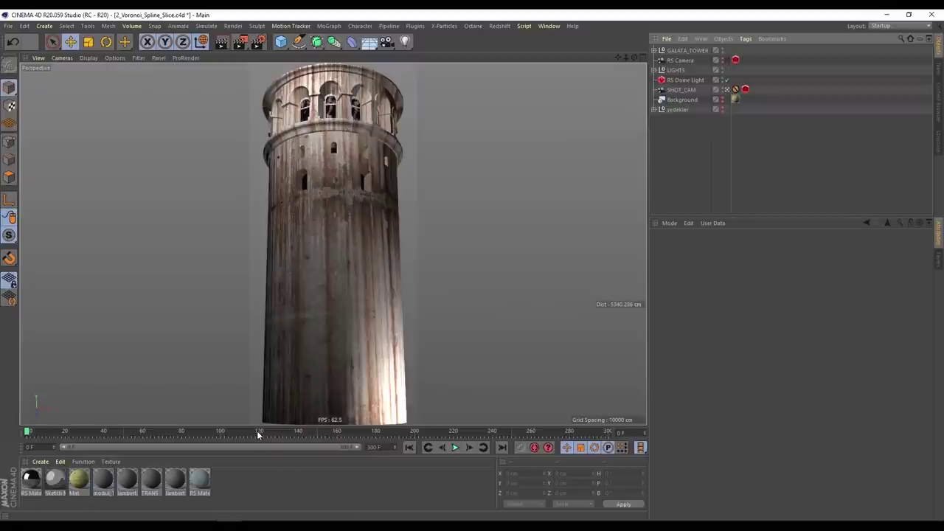
left_click_drag(256, 431, 337, 431)
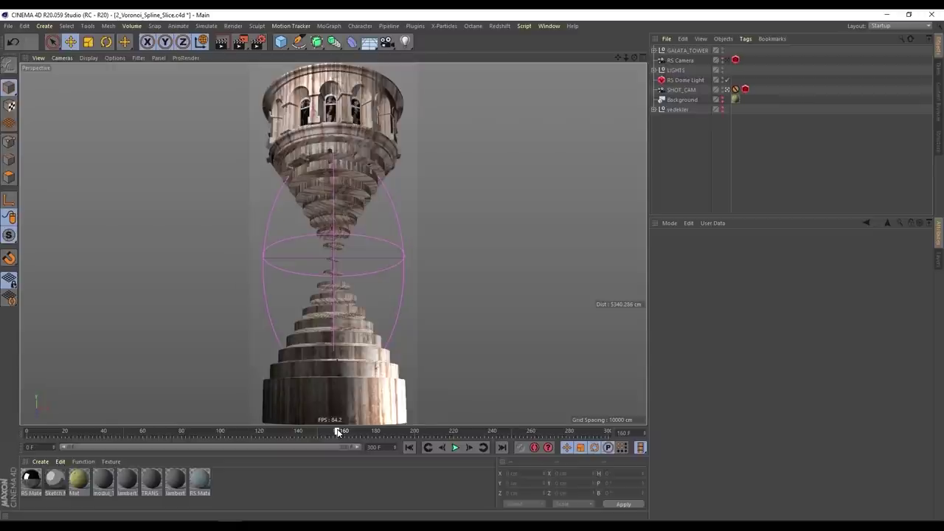
left_click_drag(337, 432, 313, 436)
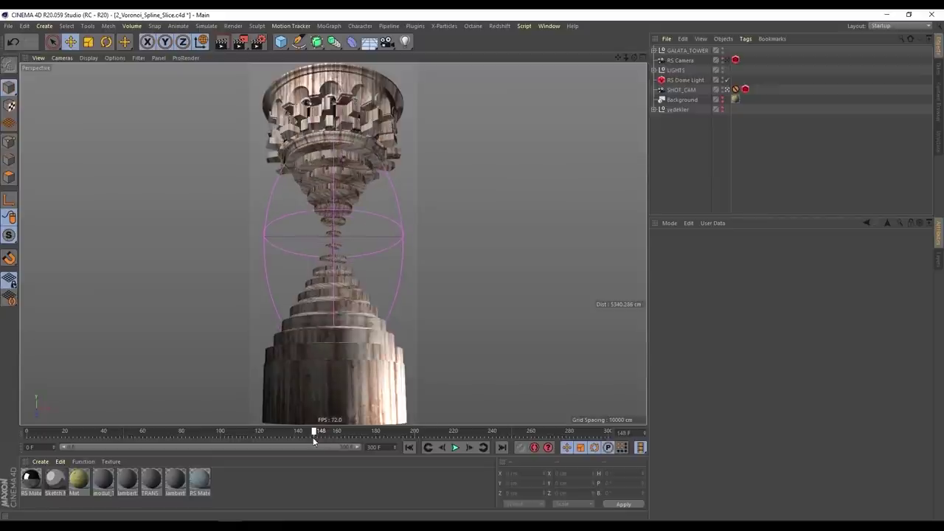
left_click(318, 188)
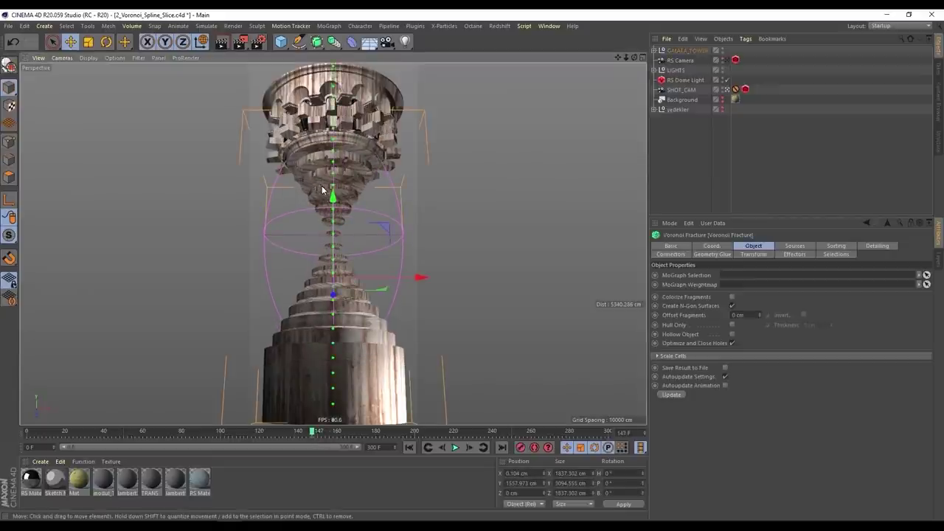
Step: Move the Plain effector along Y to about 1606 cm so the slices form mid-tower
left_click(654, 49)
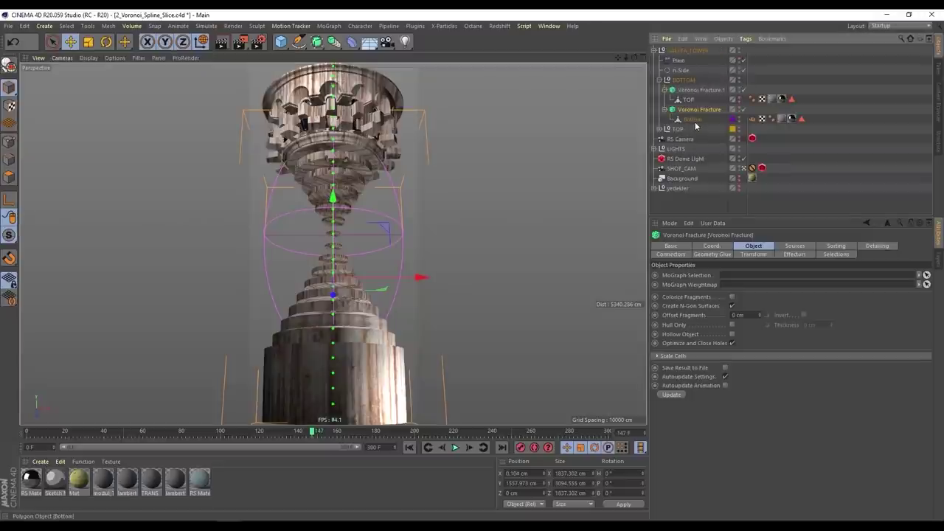
left_click(792, 247)
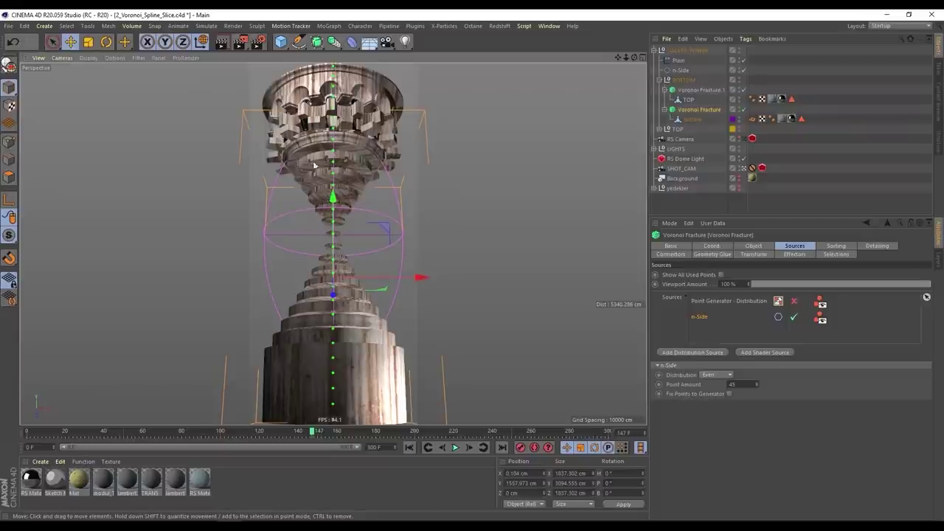
left_click(680, 62)
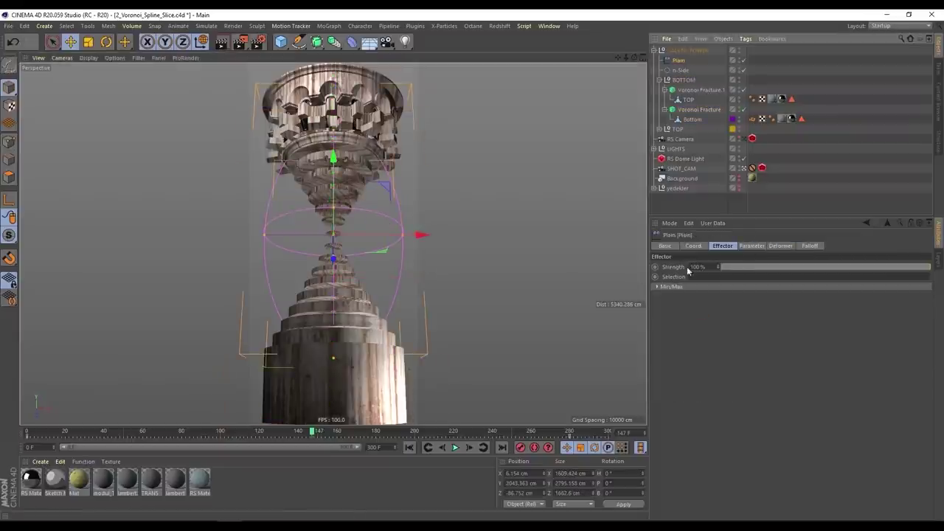
left_click_drag(333, 158, 418, 188)
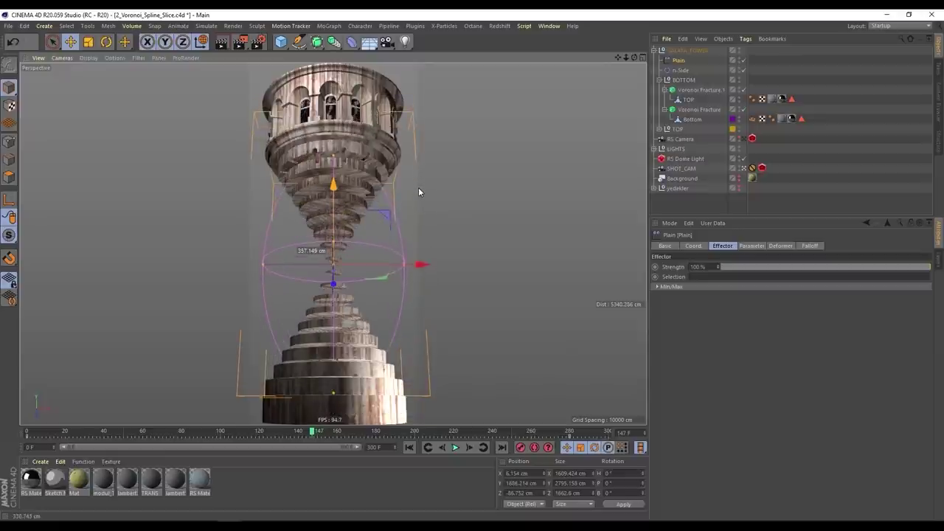
left_click(698, 205)
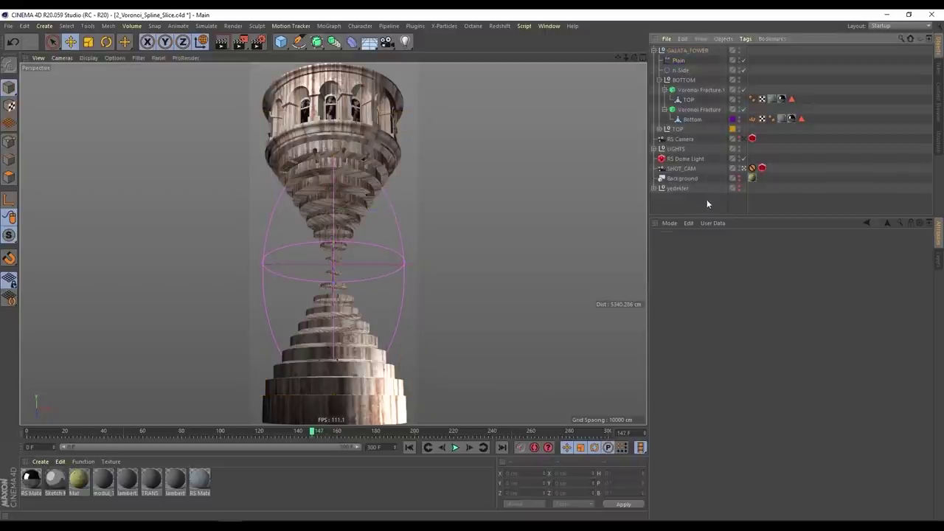
Step: Orbit and zoom in on the sliced discs, then view the tower through the SHOT_CAM camera
left_click(654, 50)
scroll(356, 345, "down", 3)
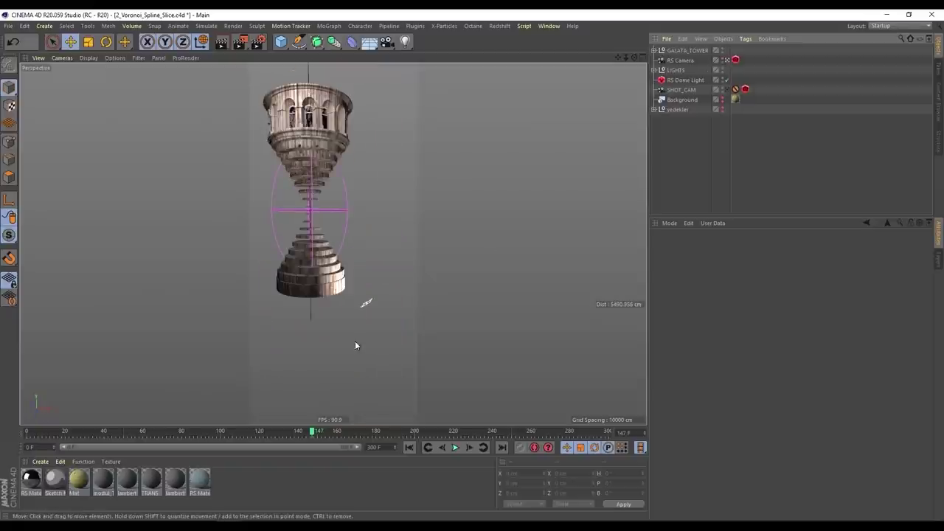
left_click_drag(355, 344, 356, 293, "alt")
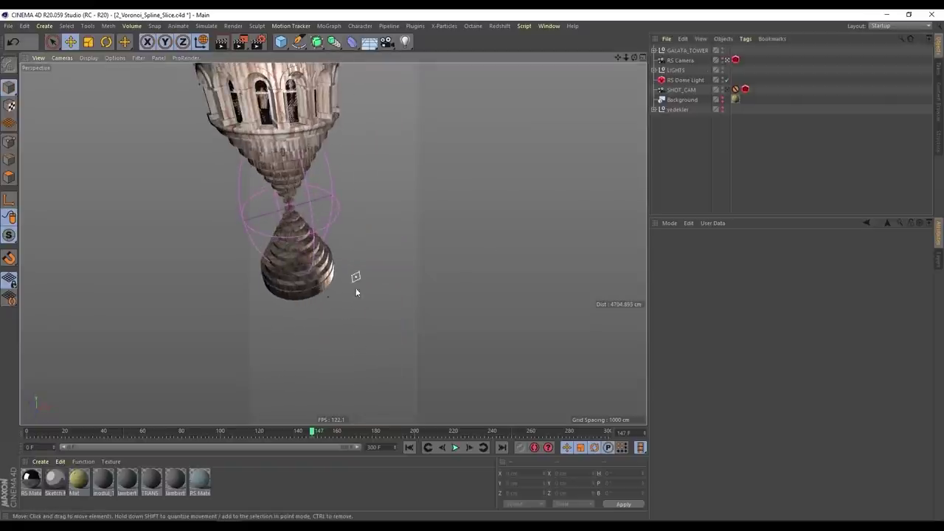
scroll(356, 293, "up", 6)
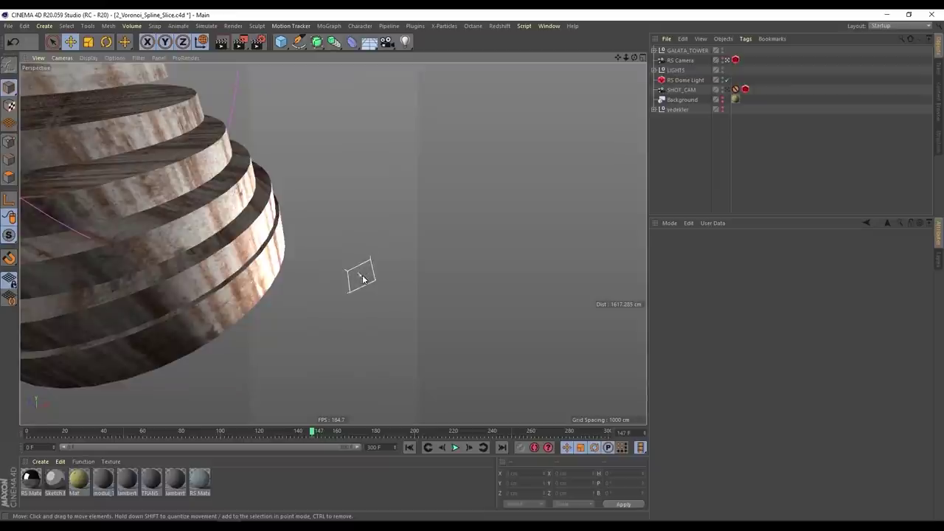
scroll(277, 242, "up", 4)
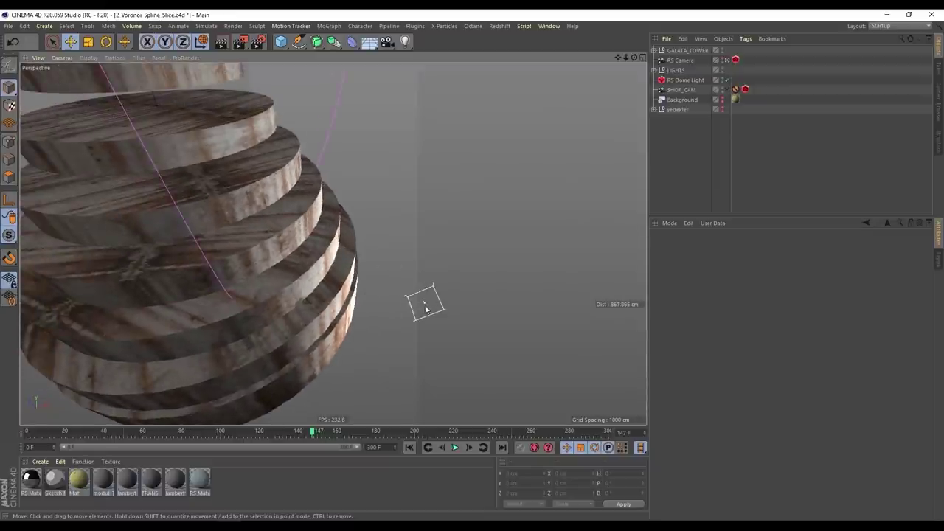
scroll(284, 211, "down", 10)
scroll(280, 183, "up", 5)
left_click_drag(275, 189, 275, 229, "alt")
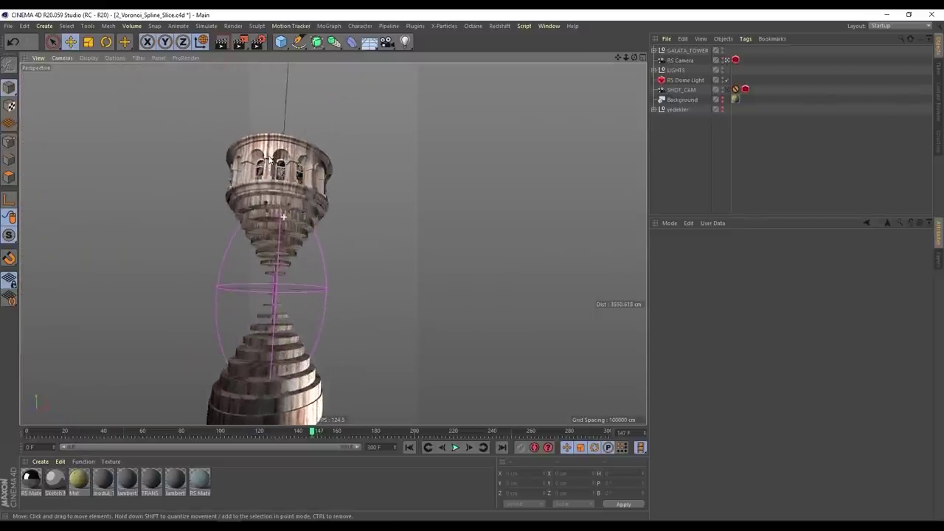
left_click(727, 90)
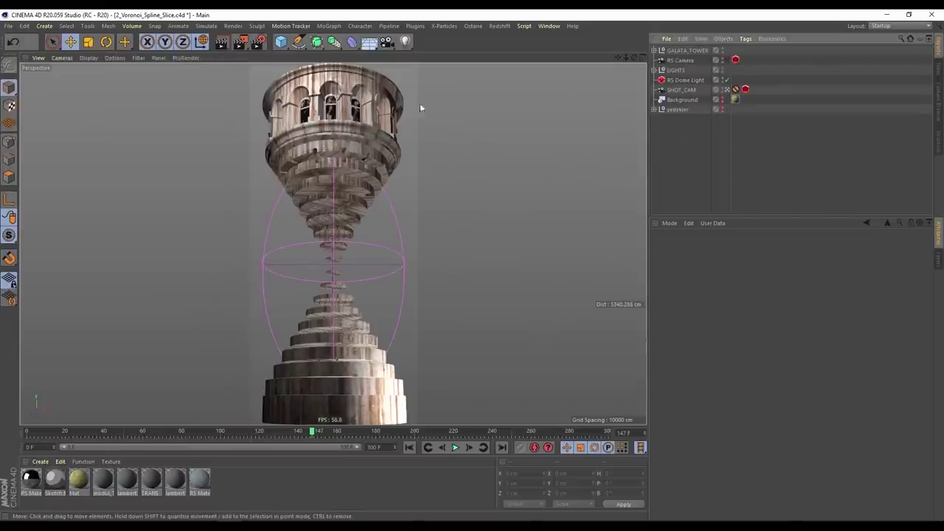
left_click(499, 25)
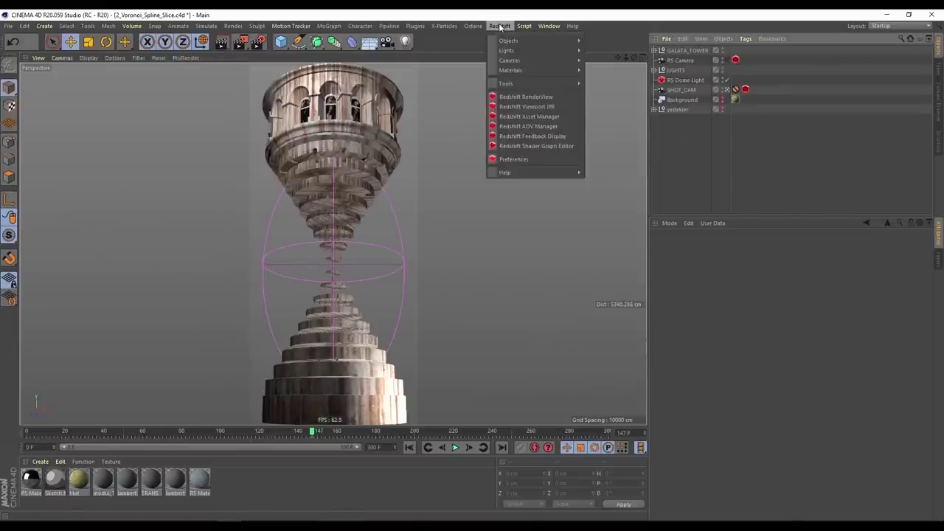
Step: Launch the Redshift Viewport IPR, start its interactive render, and move the window aside
left_click(549, 106)
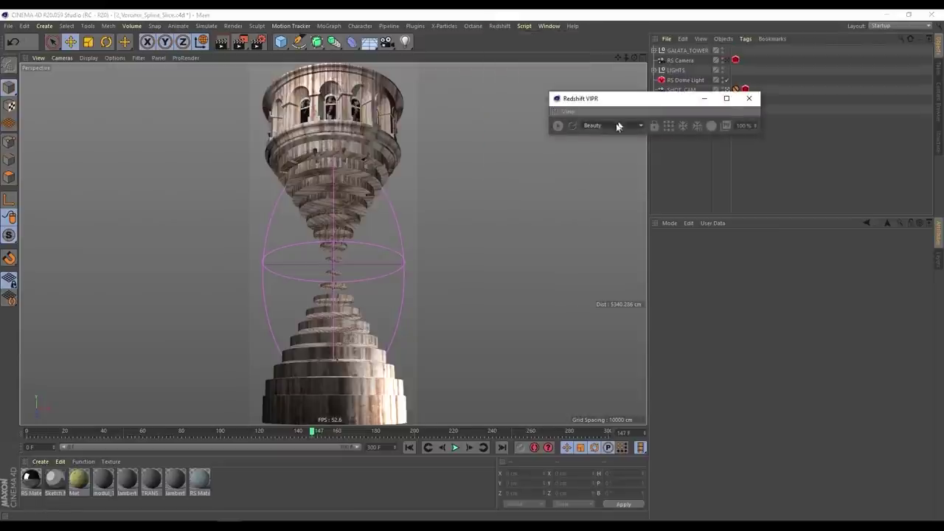
left_click(557, 126)
left_click_drag(614, 104, 714, 153)
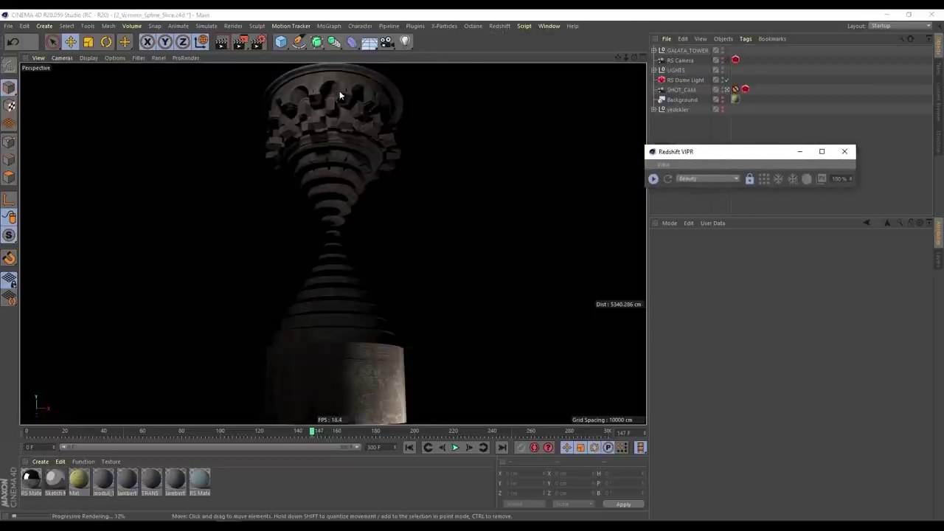
Step: Preview the lit sliced tower at frames around 120, 170, 179, then settle on 161
left_click(264, 434)
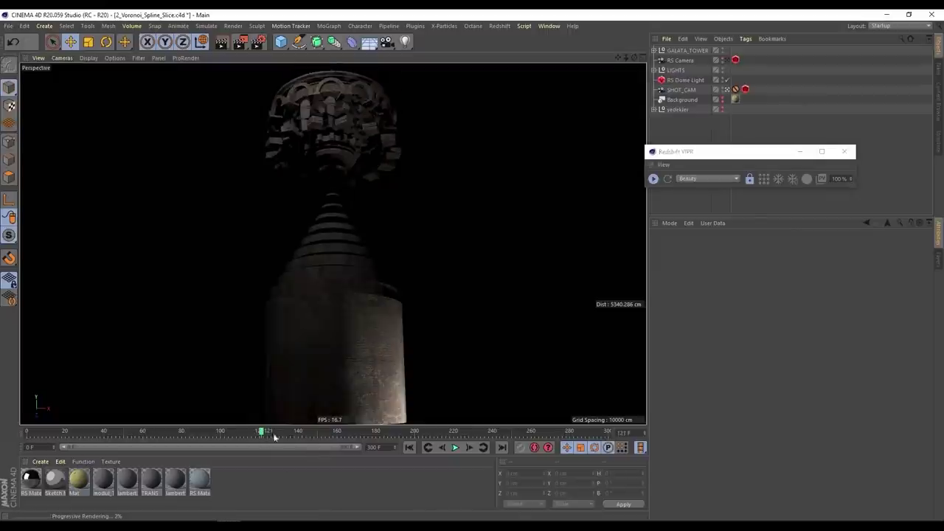
left_click(356, 434)
left_click(375, 435)
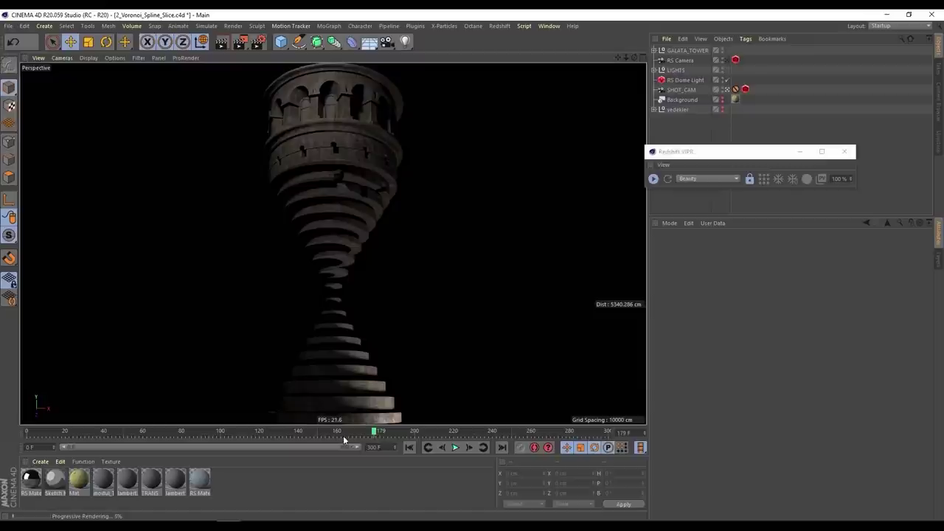
left_click(339, 434)
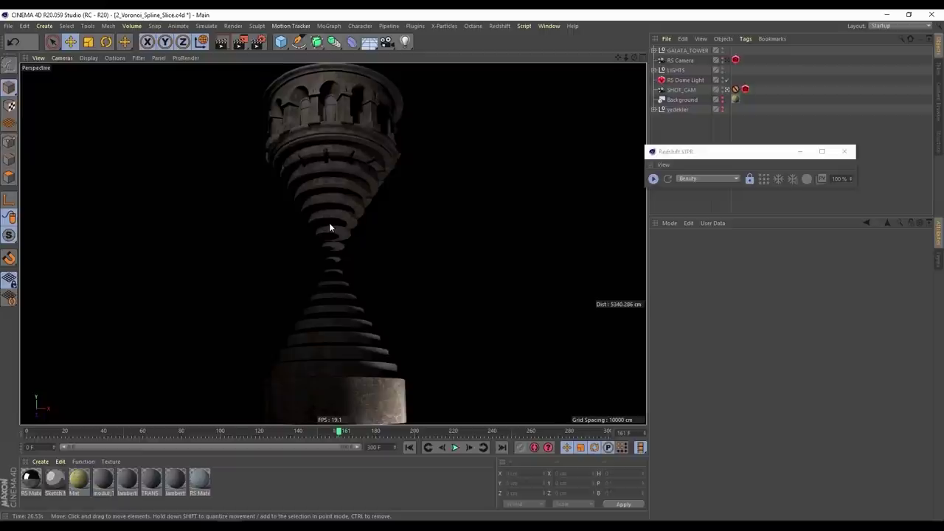
Step: Scrub back to an earlier frame, leave the shot camera, and select the RS Area Light beside the tower
left_click_drag(337, 434, 297, 436)
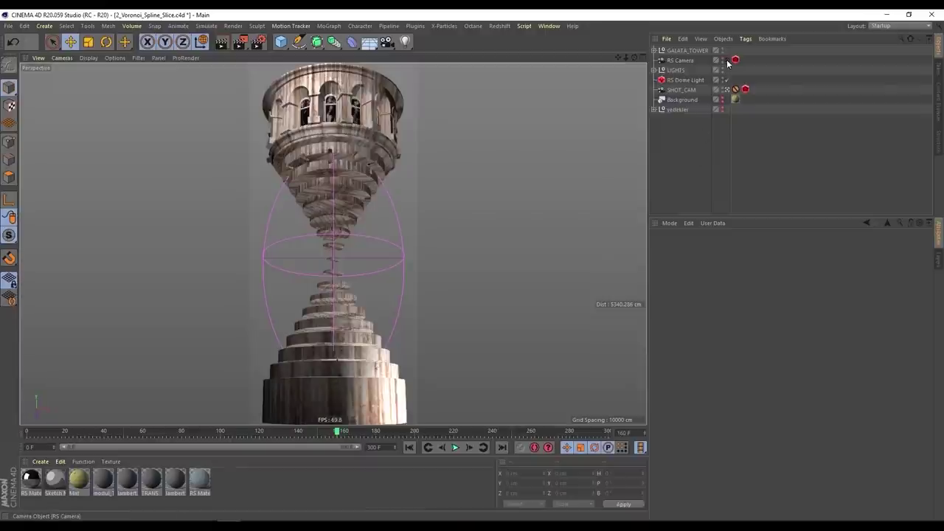
left_click(727, 60)
scroll(364, 394, "up", 3)
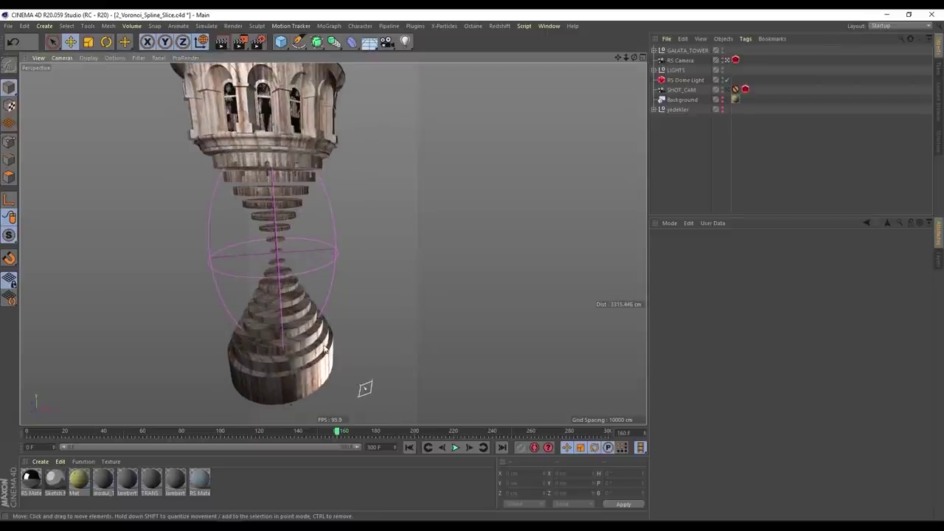
scroll(366, 388, "up", 5)
left_click(361, 373)
mouse_move(361, 373)
left_mouse_down("alt")
mouse_move(331, 244)
mouse_move(287, 332)
mouse_move(270, 233)
mouse_move(354, 249)
mouse_move(438, 284)
mouse_move(453, 375)
mouse_move(278, 295)
left_mouse_up("alt")
Step: Orbit around the stacked slices to check the area light, then return to the SHOT_CAM framing
left_click_drag(248, 225, 292, 296, "alt")
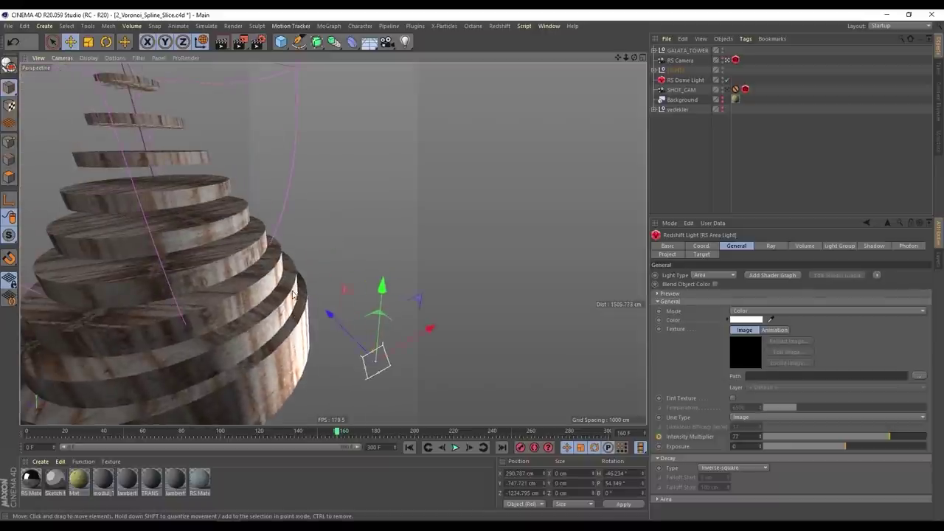
left_click_drag(253, 253, 325, 253, "alt")
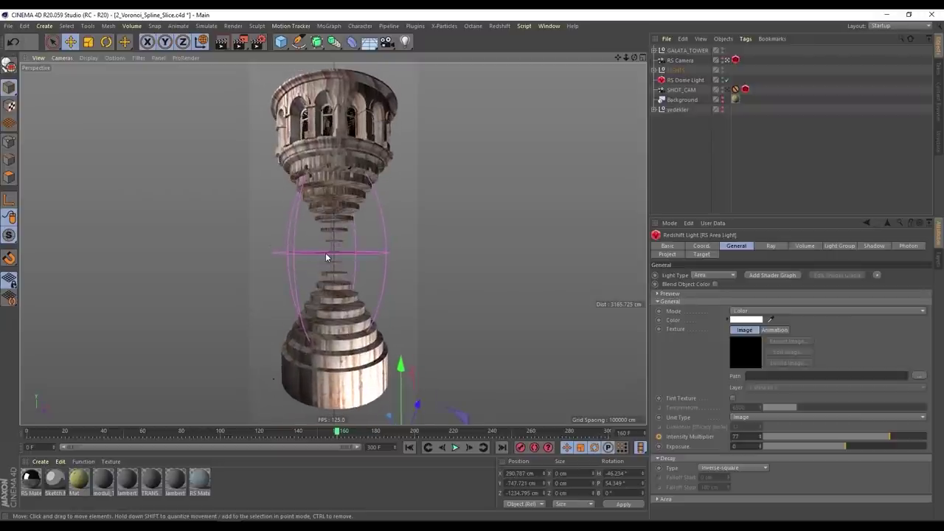
left_click_drag(588, 123, 613, 155, "alt")
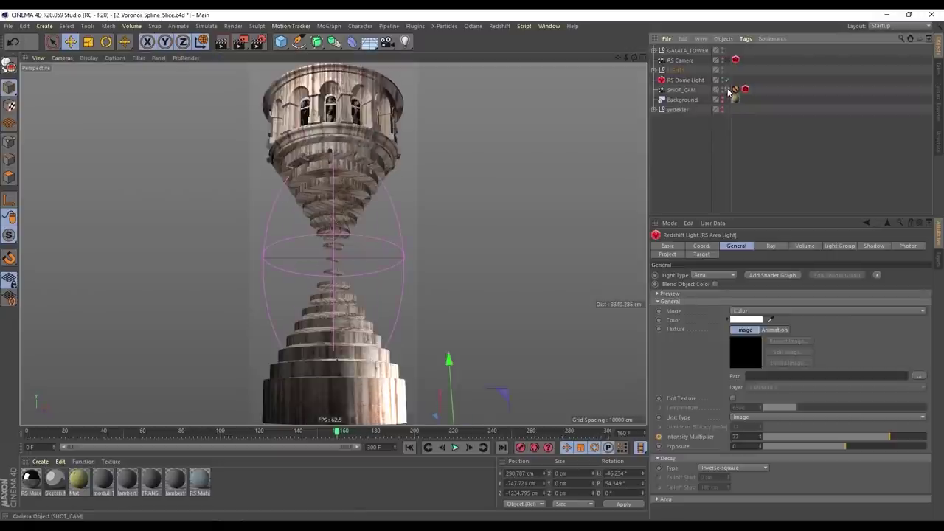